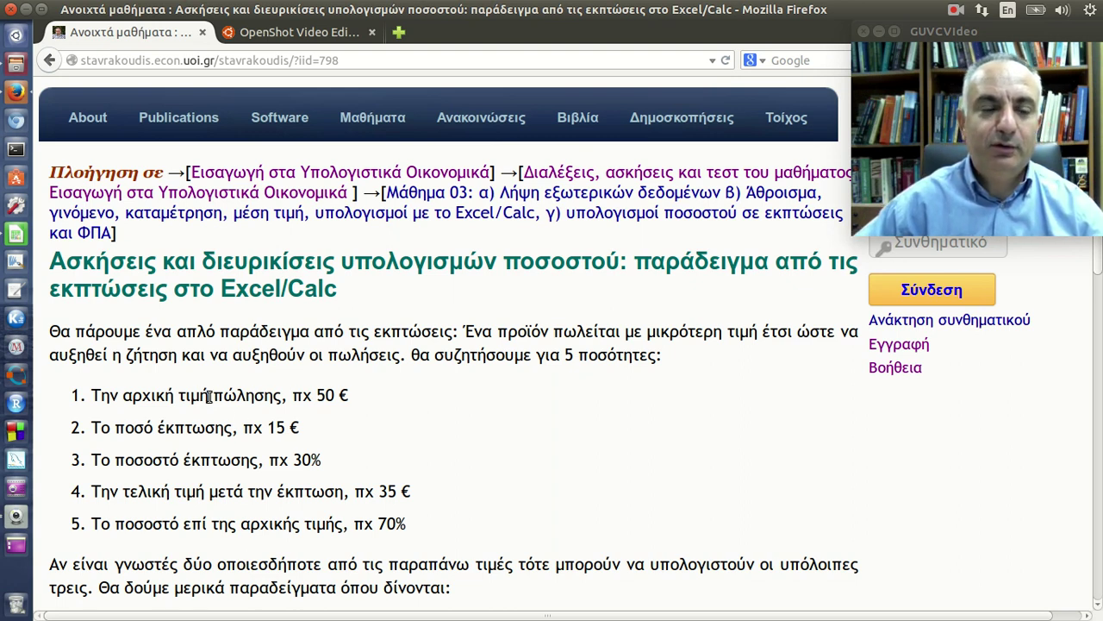
Switch from the Firefox lesson page to the sales.ods workbook in LibreOffice Calc.
{"action": "left_click", "coordinate": [18, 240]}
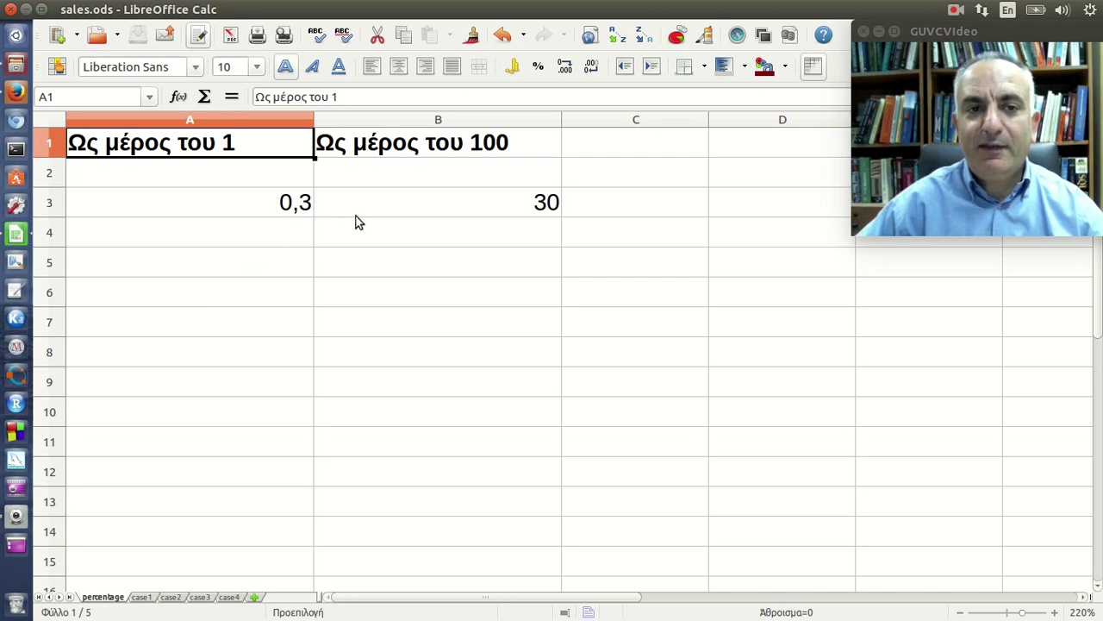
{"action": "left_click_drag", "start_coordinate": [354, 207], "coordinate": [297, 205]}
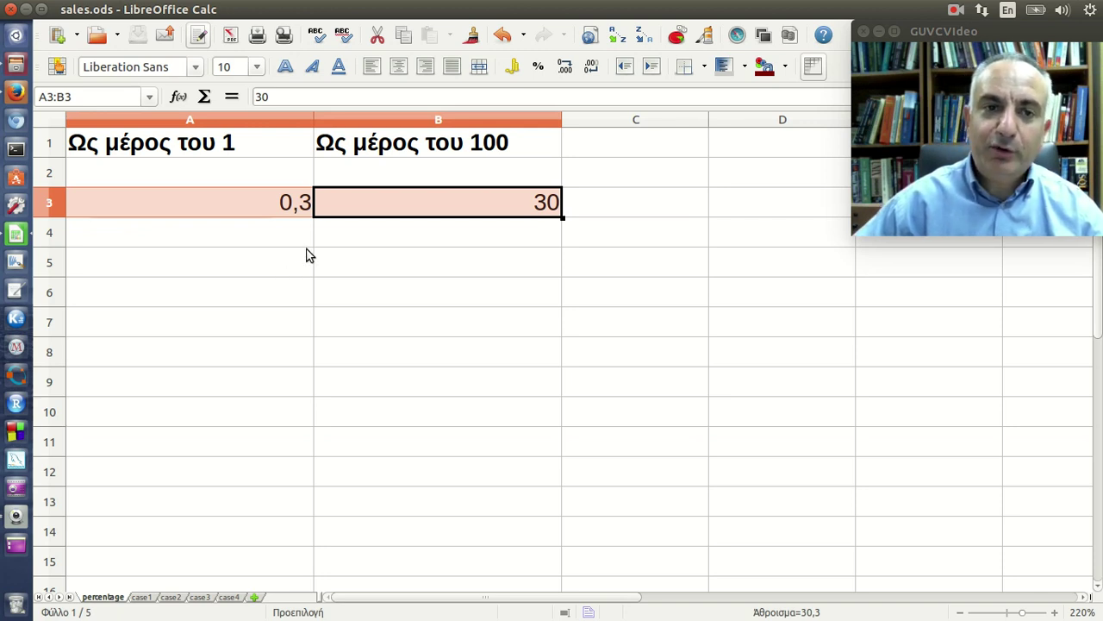
{"action": "left_click", "coordinate": [261, 208]}
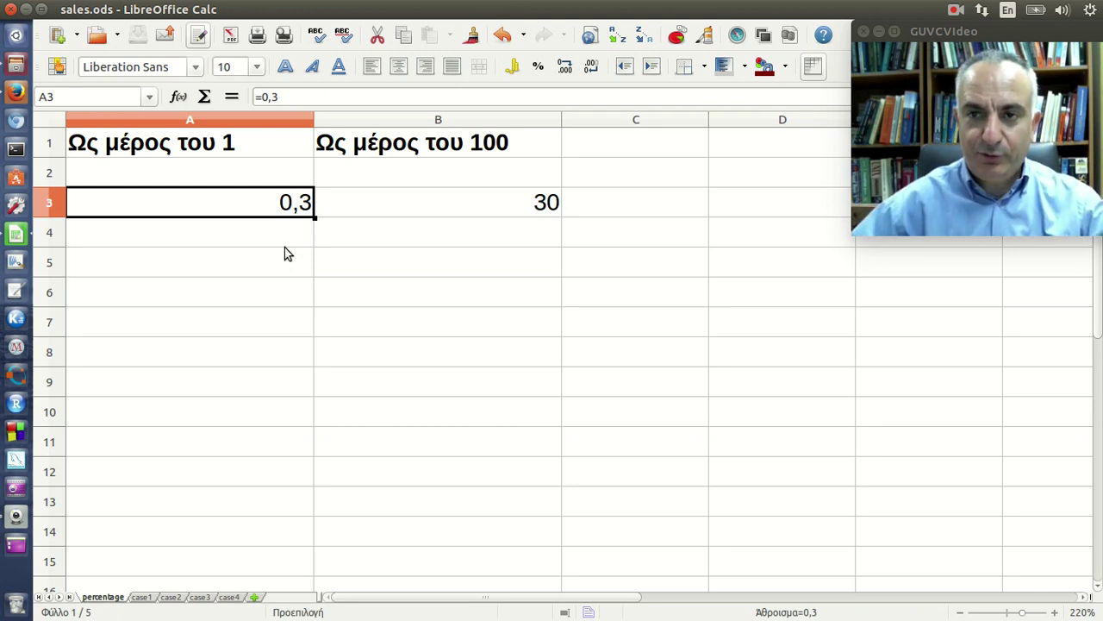
{"action": "left_click", "coordinate": [389, 211]}
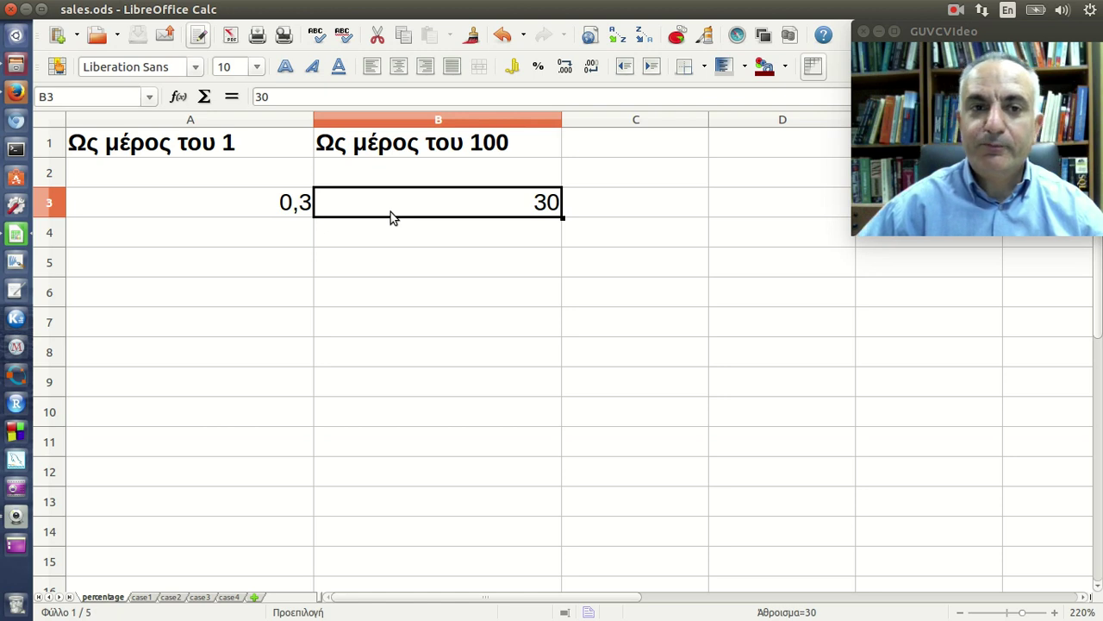
{"action": "left_click", "coordinate": [284, 210]}
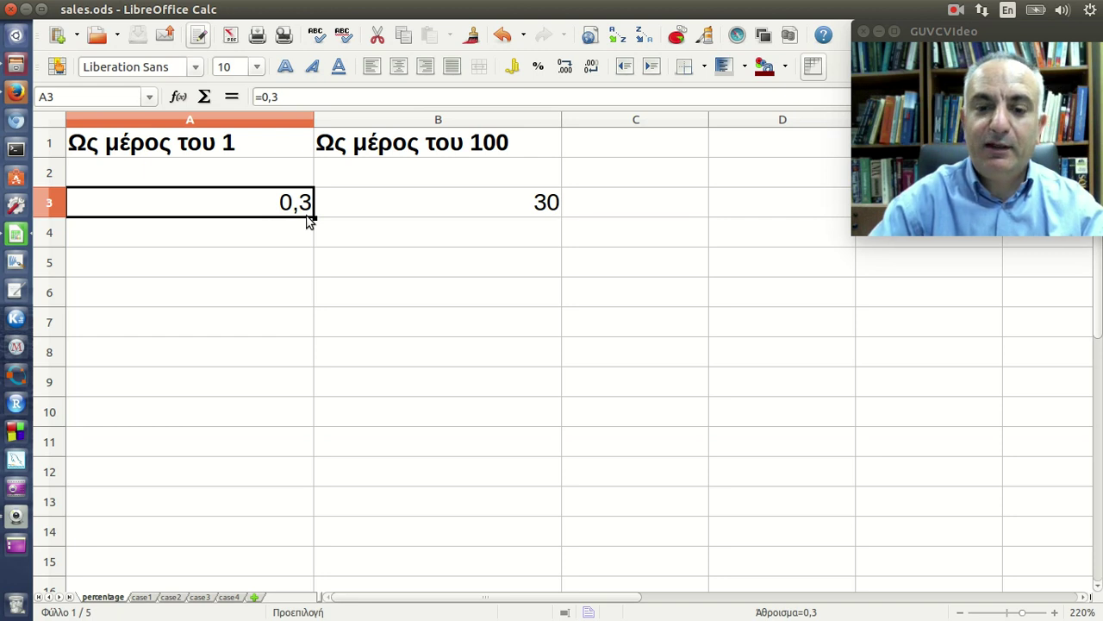
Re-enter A3 as 0,3, then =0,3, and finally =30%, which still displays 0,3.
{"action": "type", "text": "0,3"}
{"action": "key", "text": "Return"}
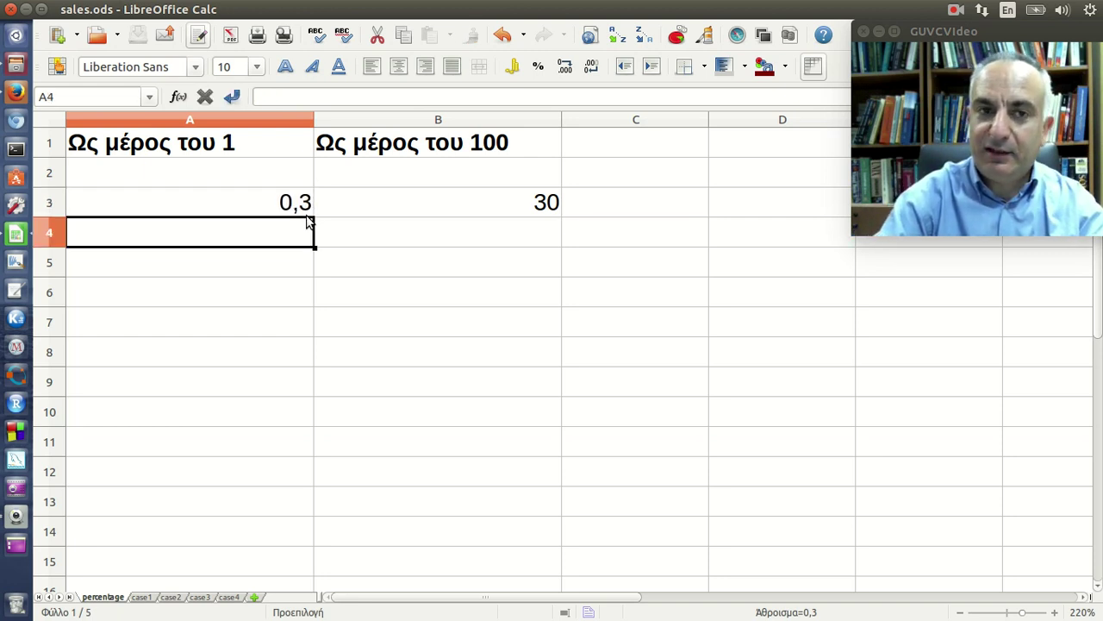
{"action": "key", "text": "Up"}
{"action": "type", "text": "="}
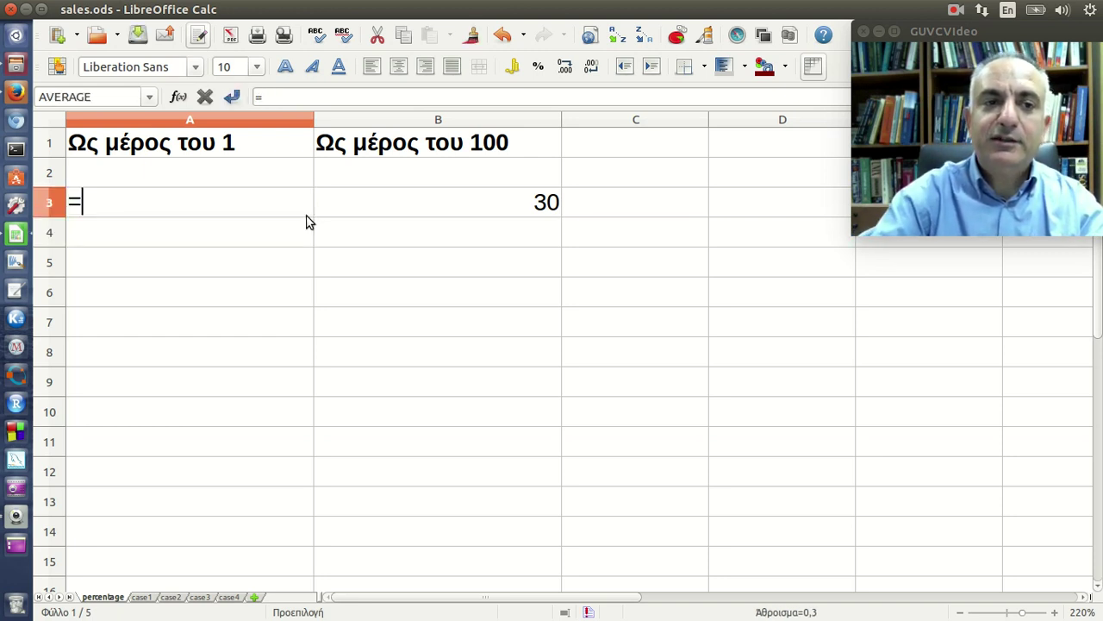
{"action": "type", "text": "0,3"}
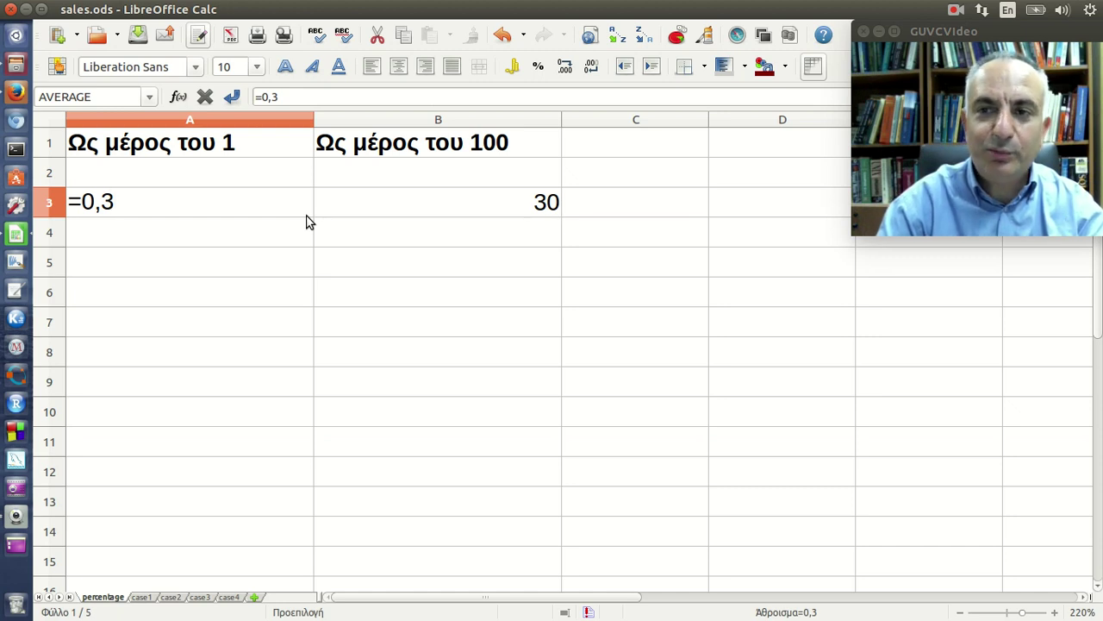
{"action": "key", "text": "Return"}
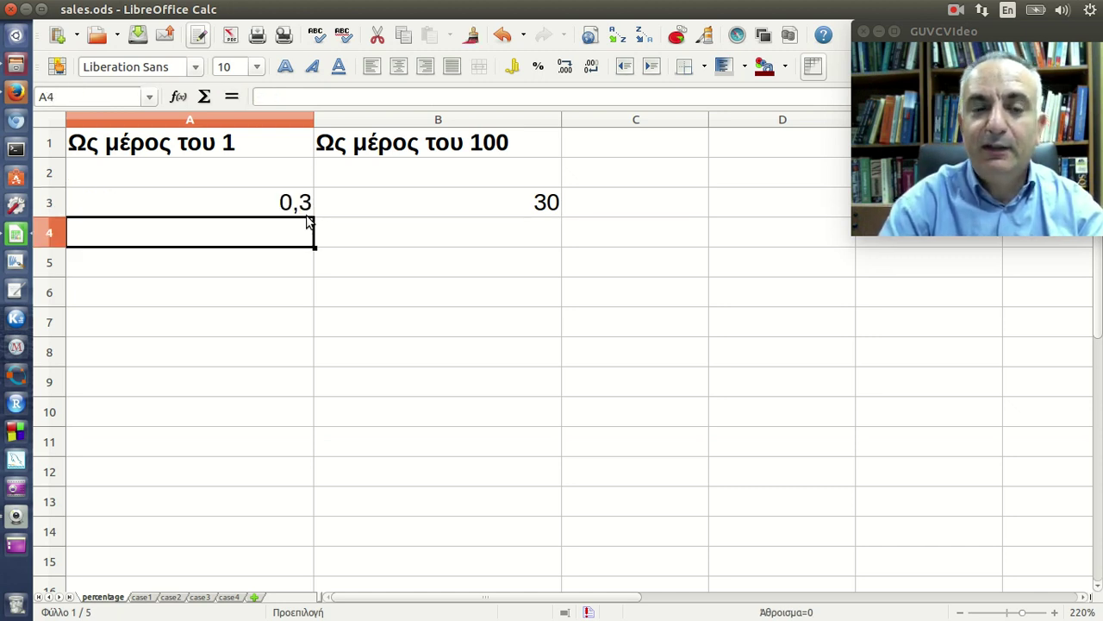
{"action": "key", "text": "Up"}
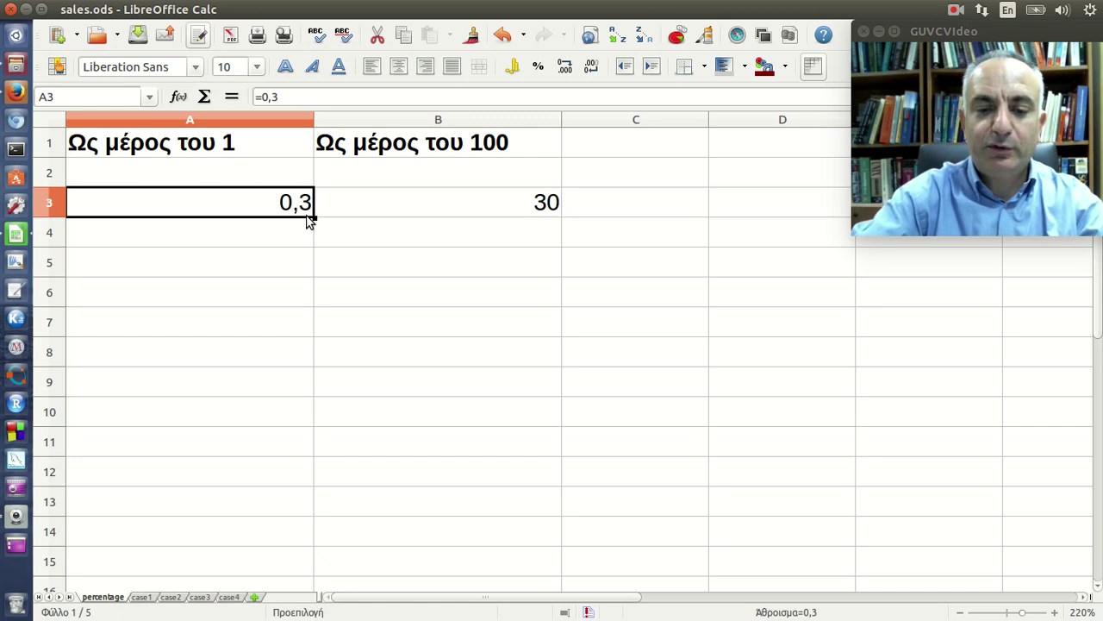
{"action": "type", "text": "=30"}
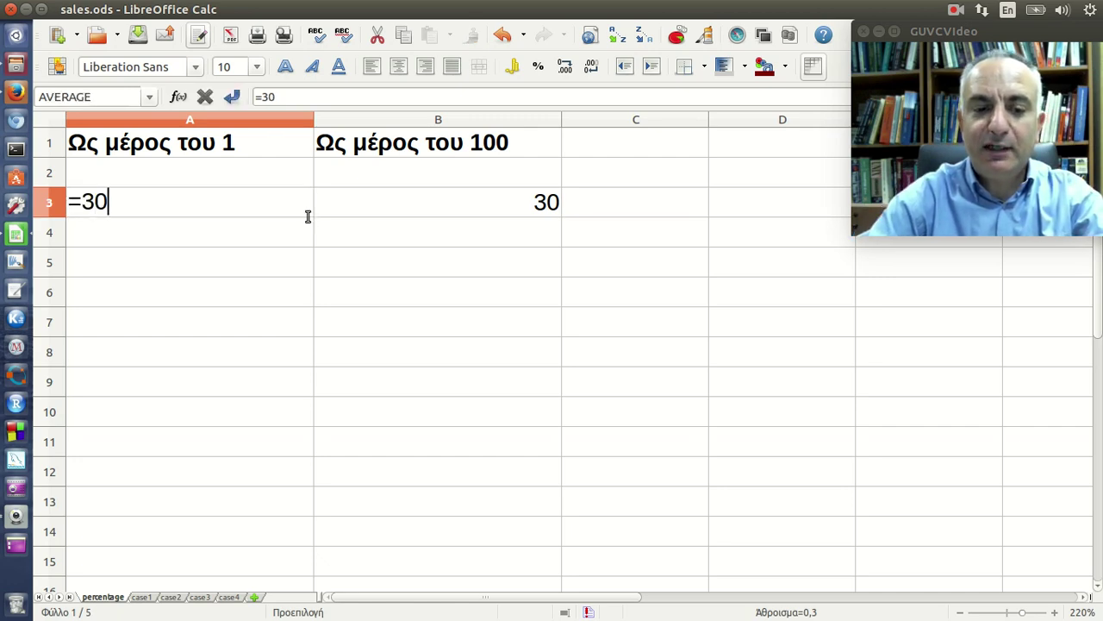
{"action": "type", "text": "%"}
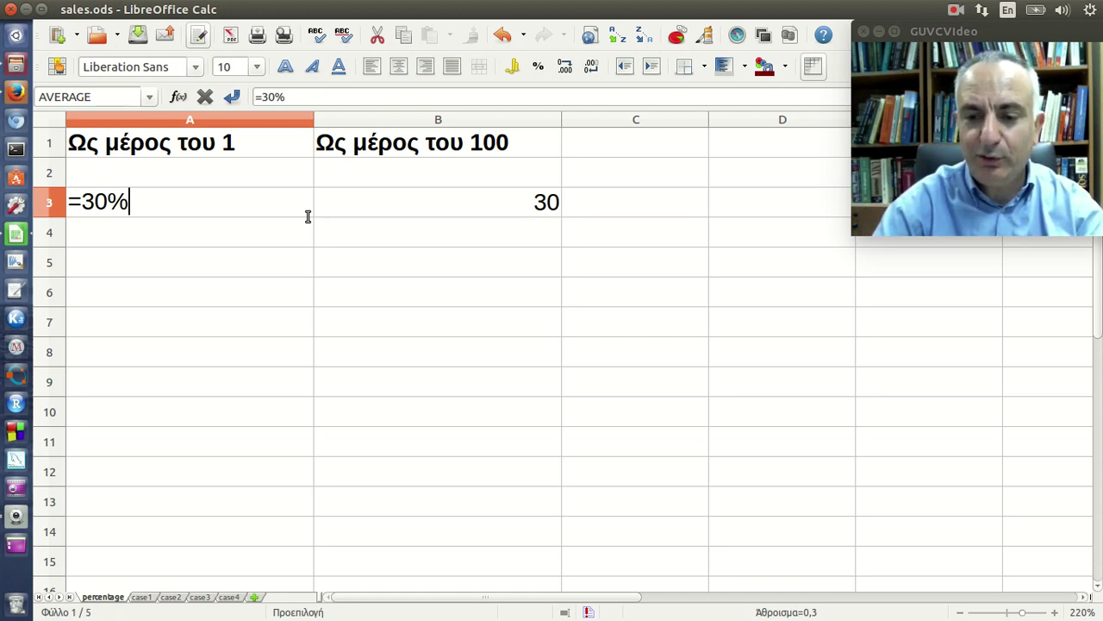
{"action": "key", "text": "Return"}
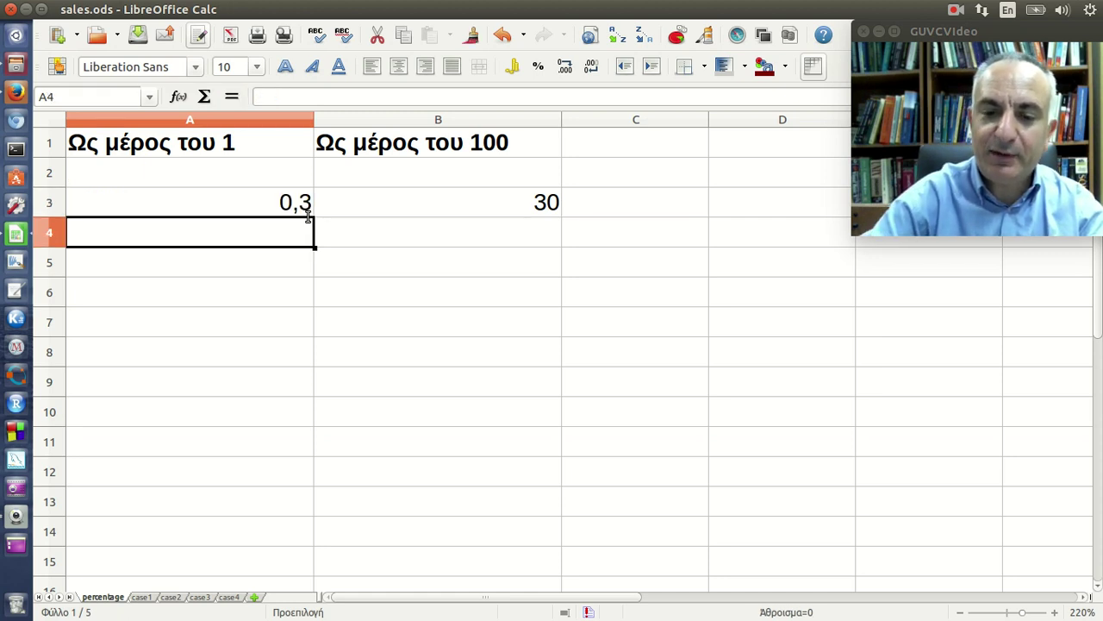
{"action": "left_click", "coordinate": [307, 214]}
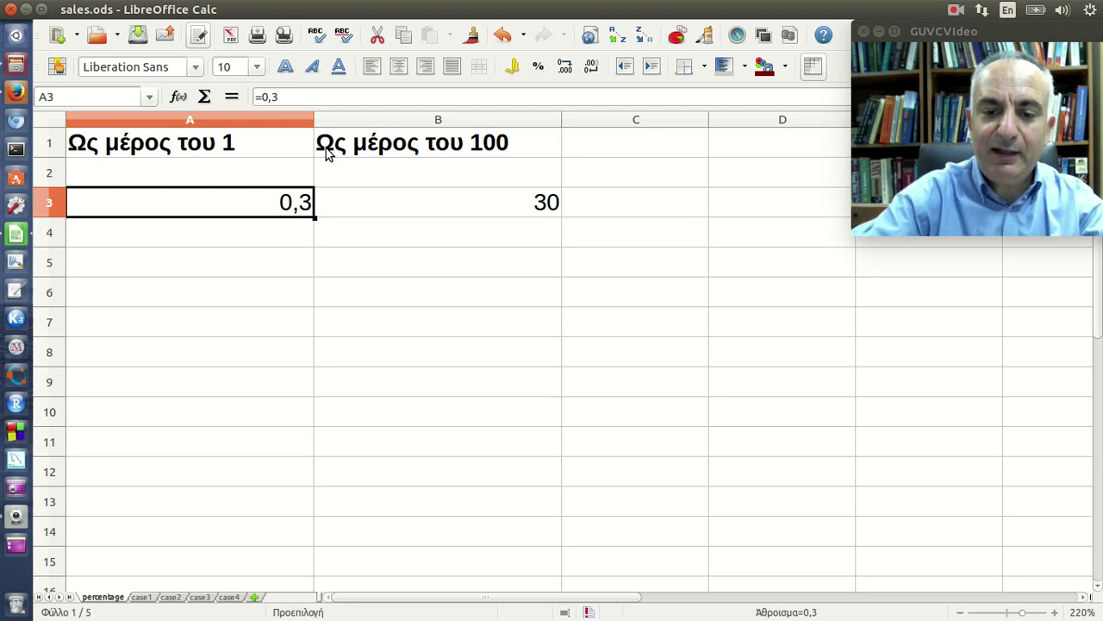
{"action": "type", "text": "=30%"}
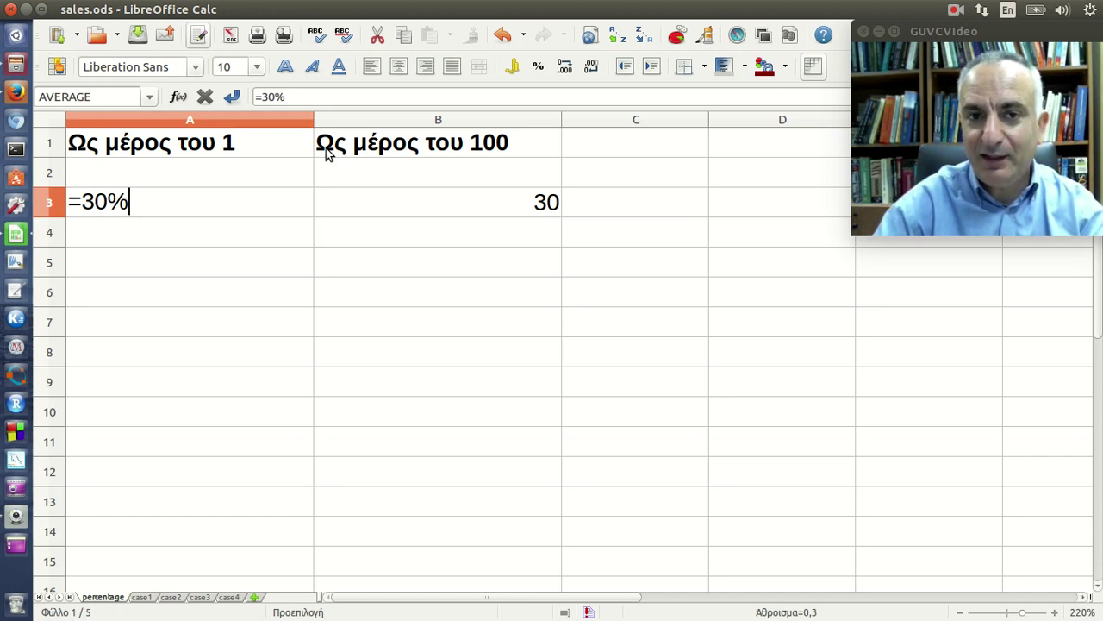
{"action": "key", "text": "Return"}
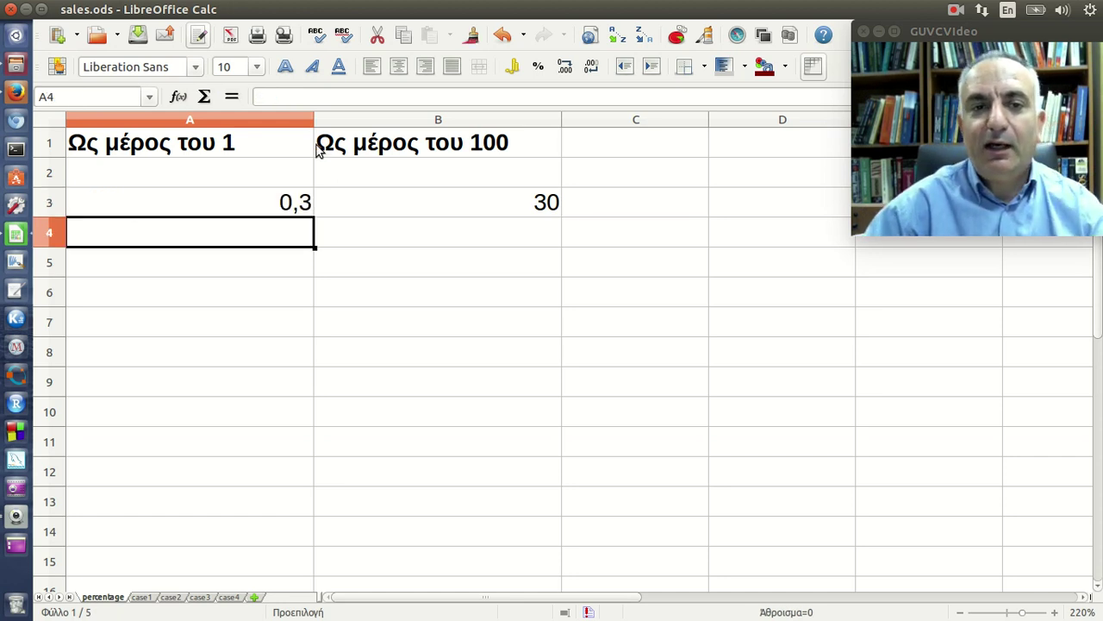
Make B3 the formula =30.
{"action": "left_click", "coordinate": [410, 207]}
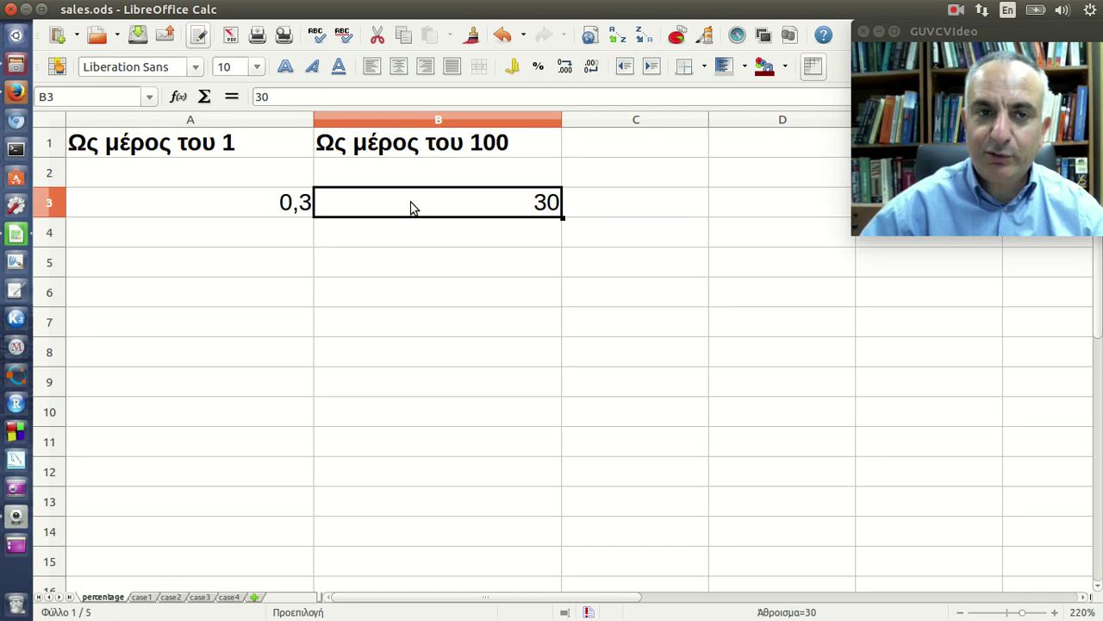
{"action": "type", "text": "="}
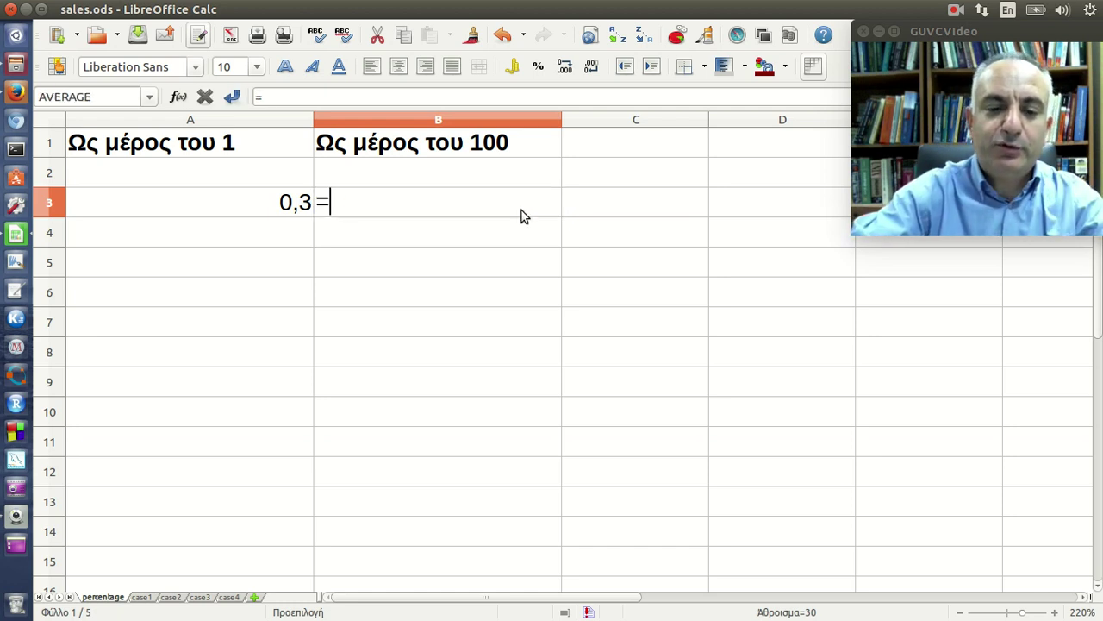
{"action": "type", "text": "30"}
{"action": "key", "text": "Return"}
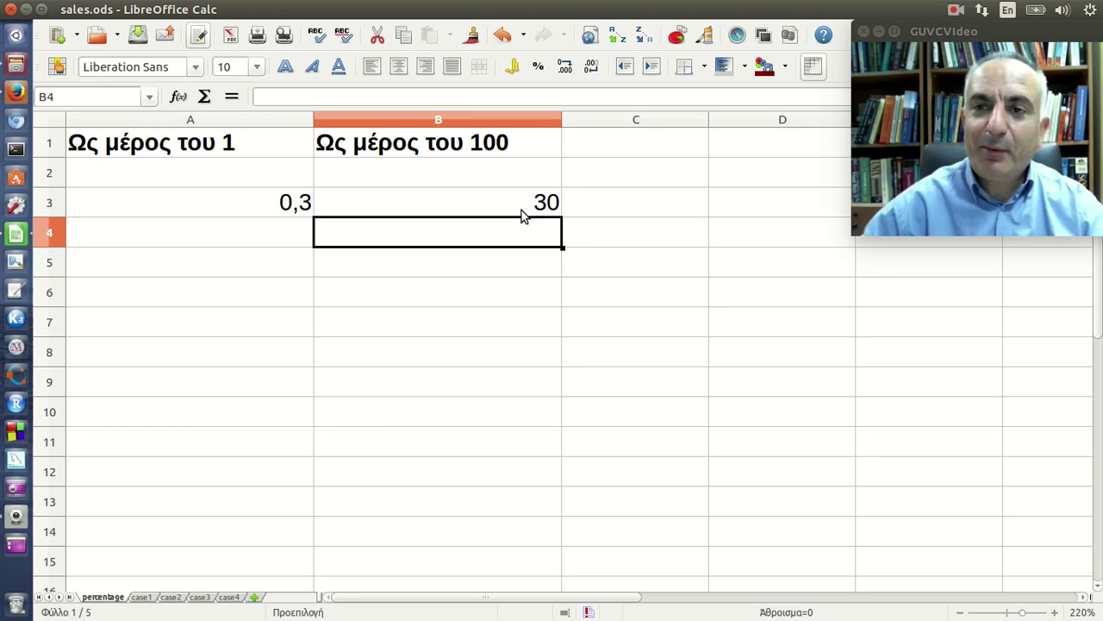
{"action": "left_click", "coordinate": [274, 123]}
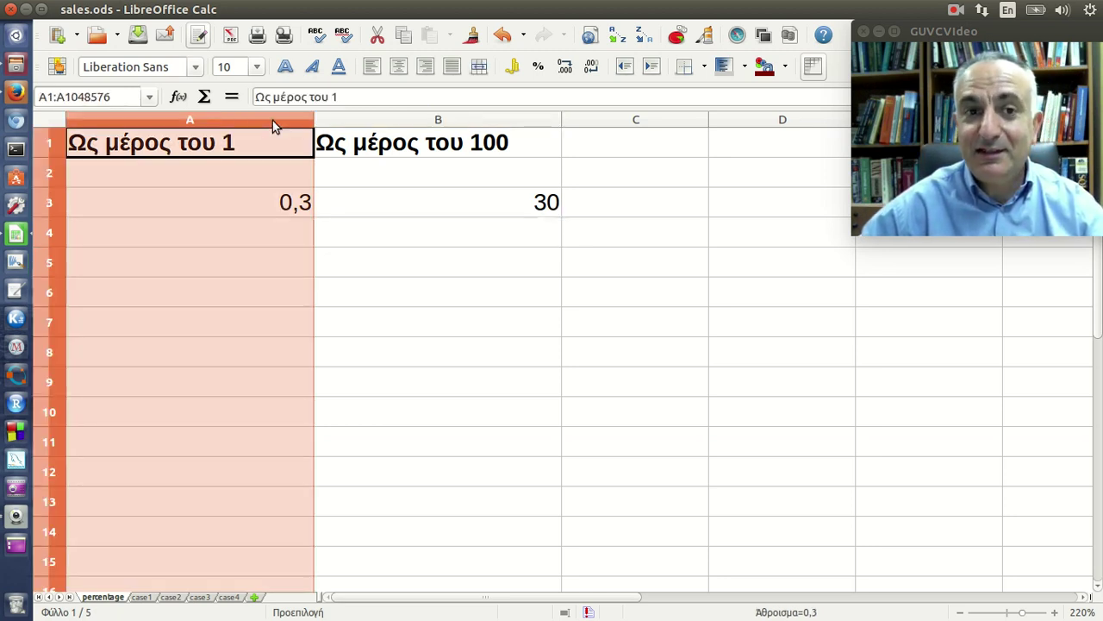
{"action": "left_click", "coordinate": [267, 214]}
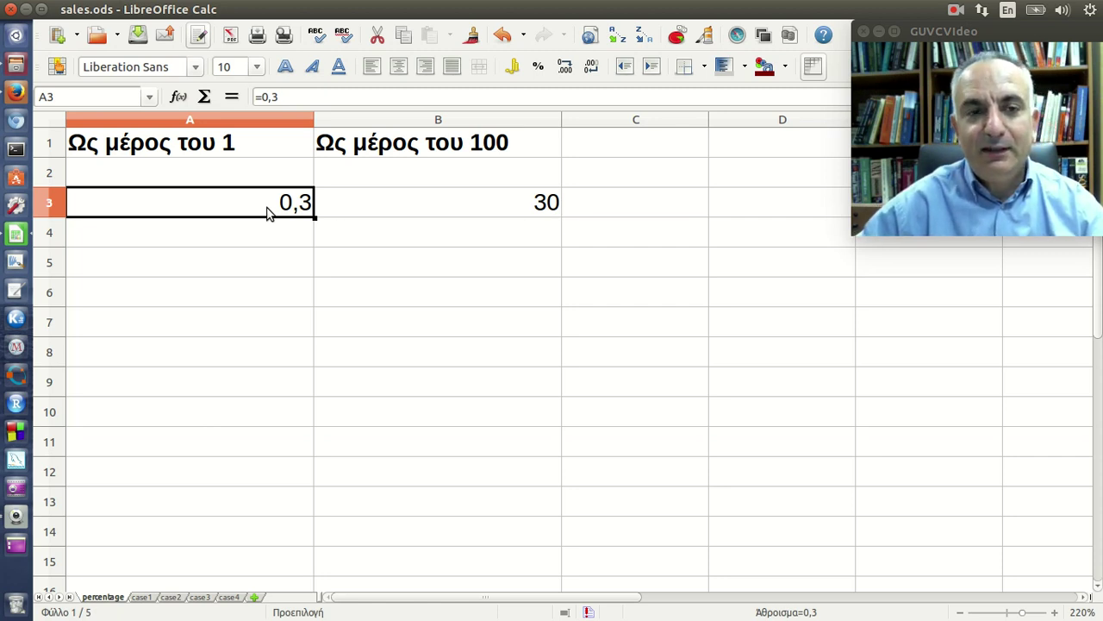
{"action": "left_click", "coordinate": [268, 269]}
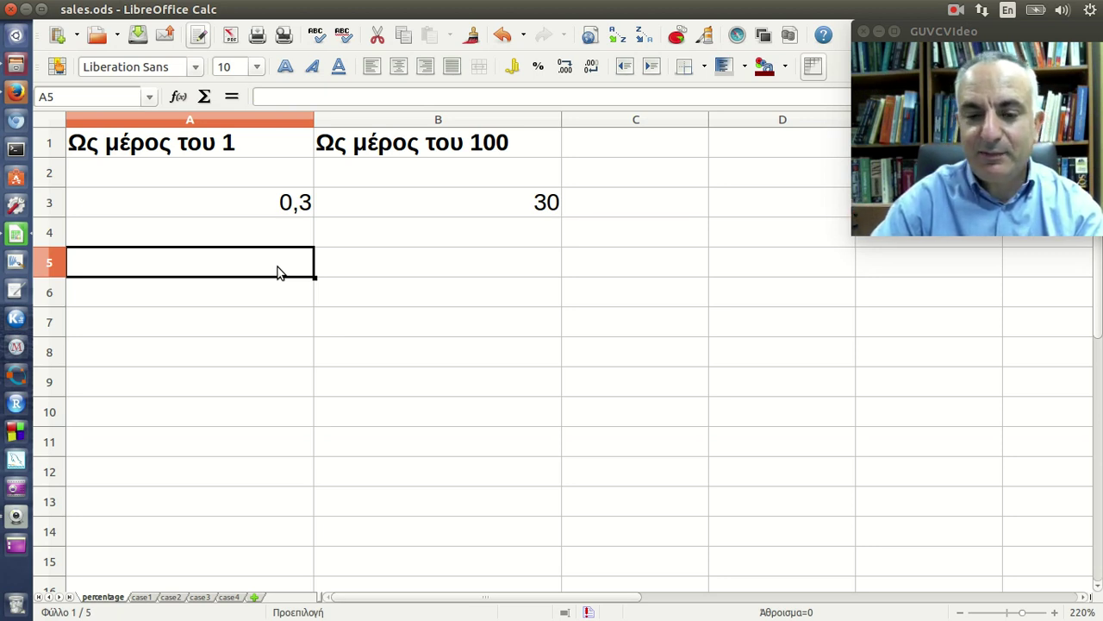
Enter =1*A3 in A5 so it shows 0,3.
{"action": "type", "text": "=1"}
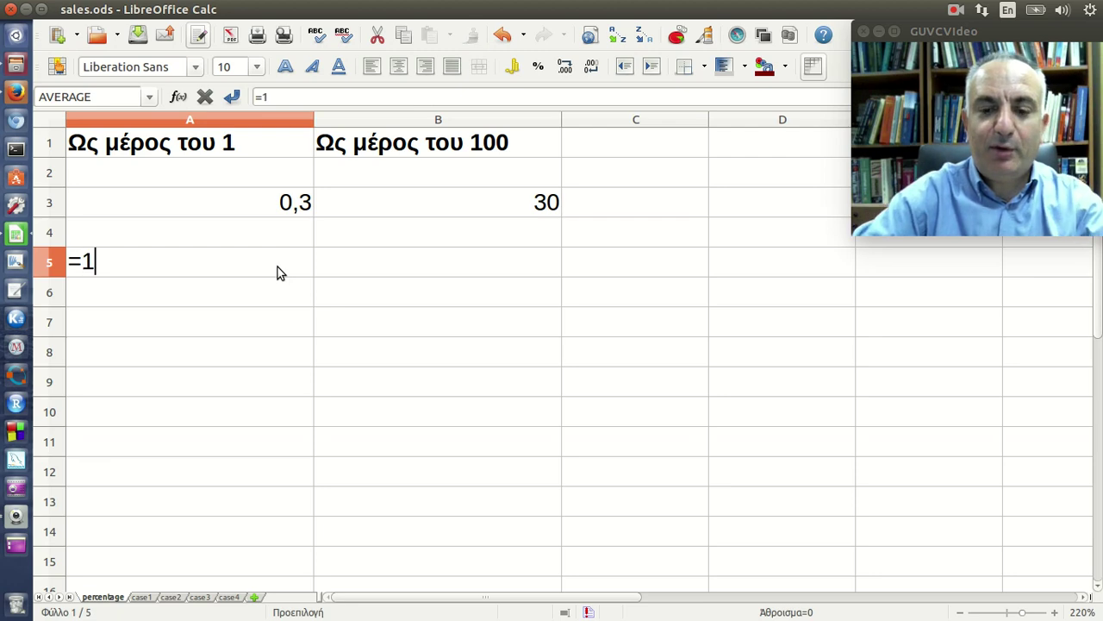
{"action": "type", "text": "*"}
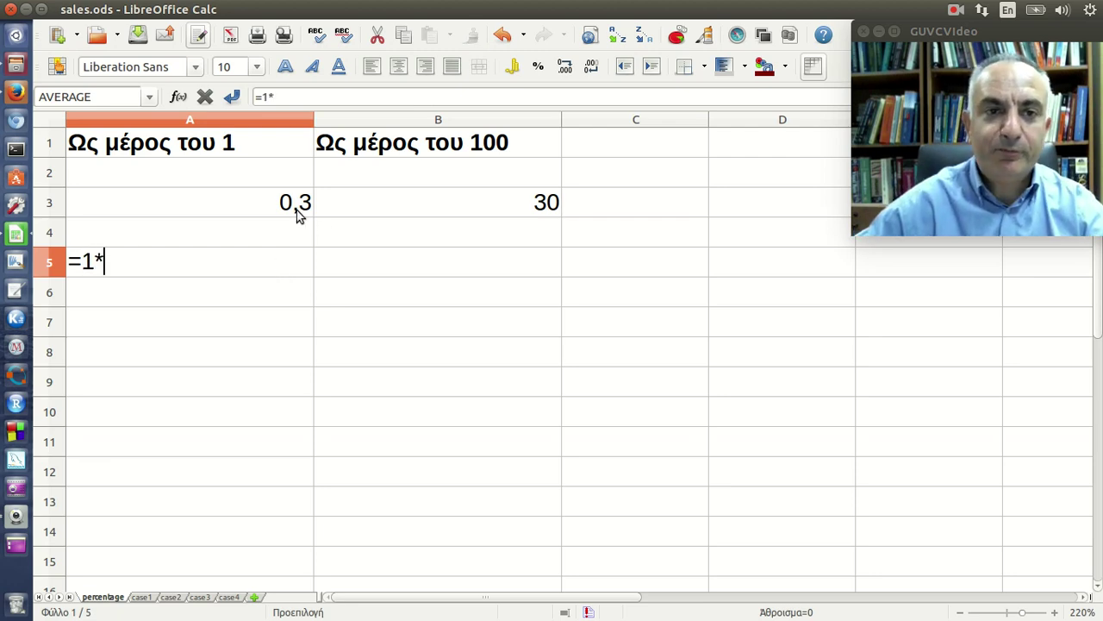
{"action": "left_click", "coordinate": [296, 210]}
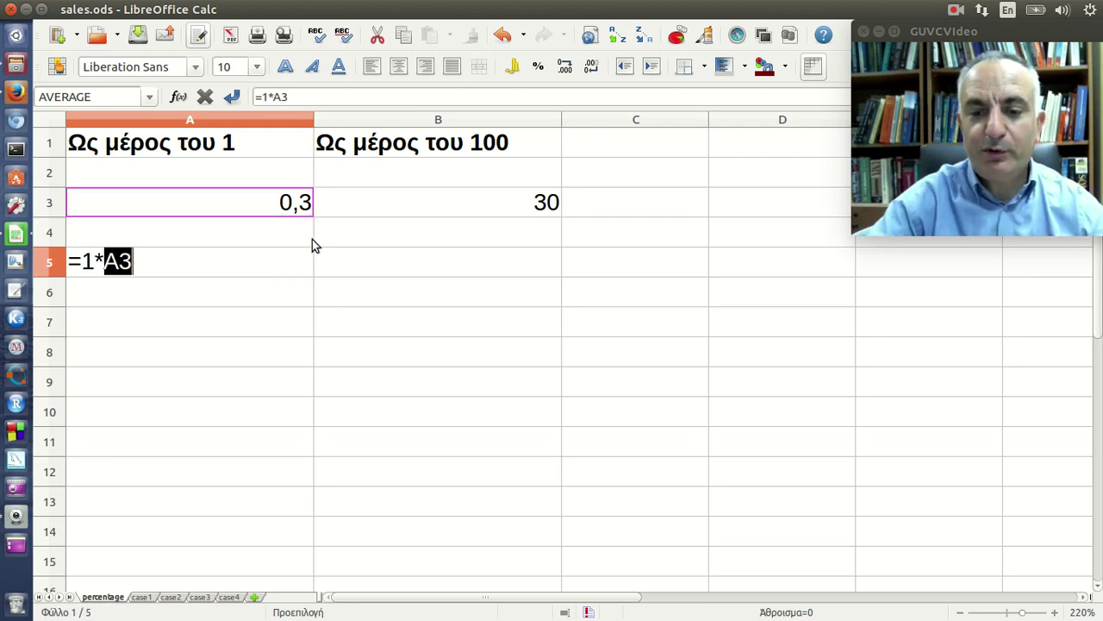
{"action": "key", "text": "Return"}
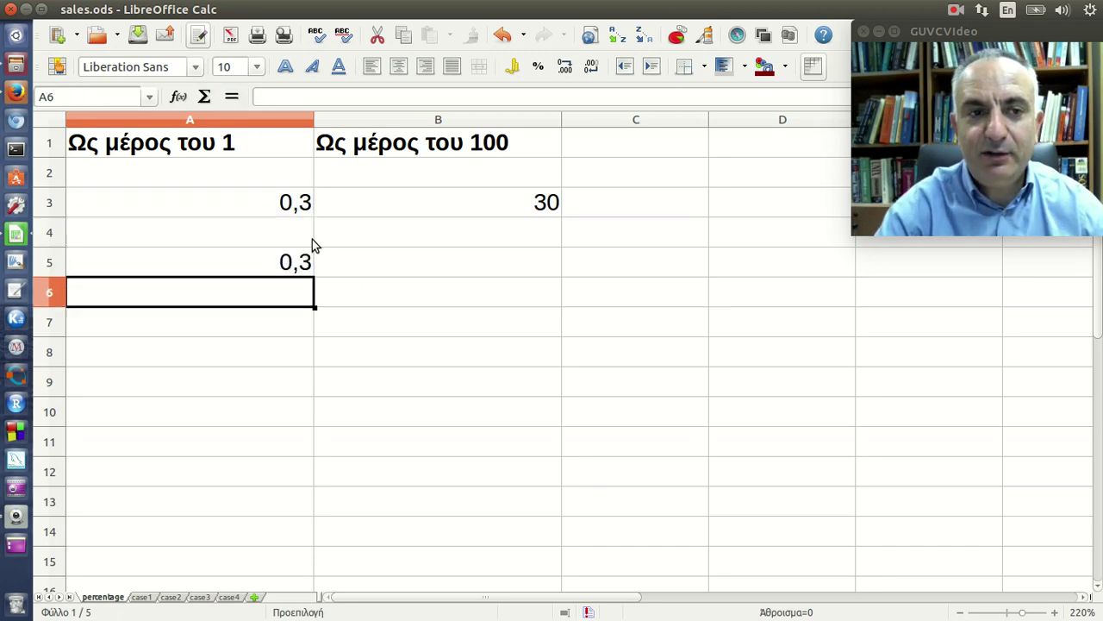
{"action": "key", "text": "Up"}
Enter =1*B3 in B5 showing 30, then check both row-5 formulas.
{"action": "key", "text": "Right"}
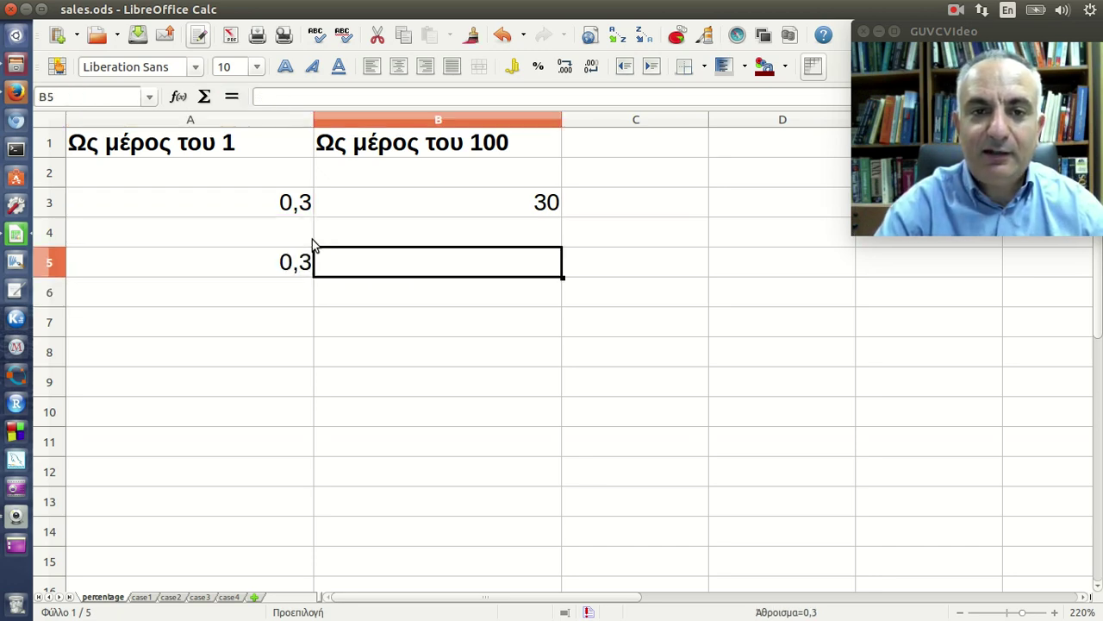
{"action": "type", "text": "=1*"}
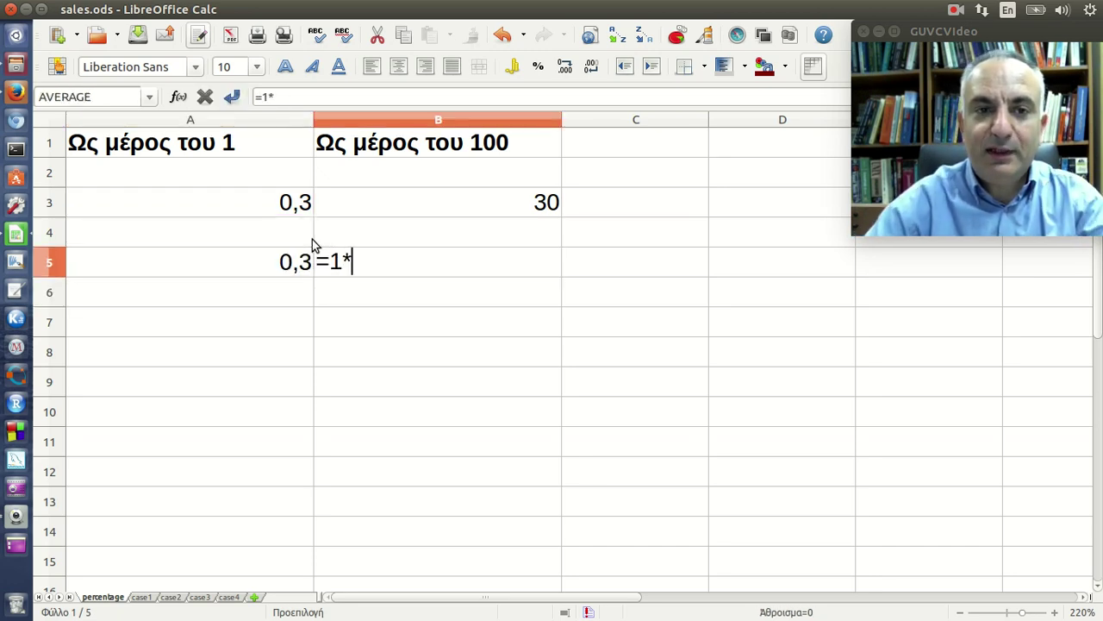
{"action": "left_click", "coordinate": [396, 212]}
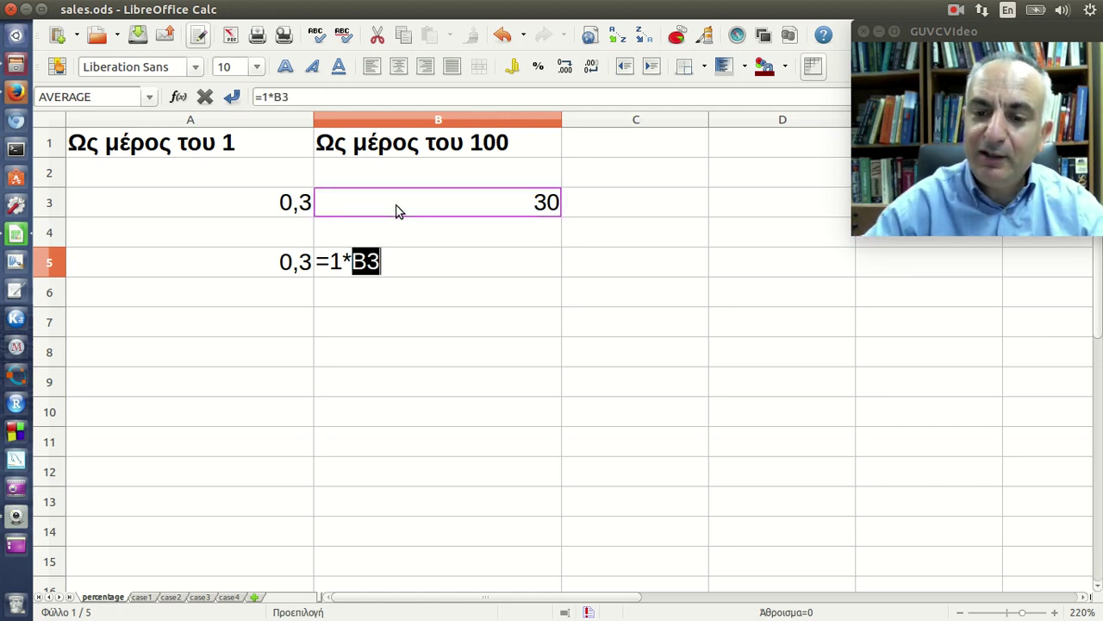
{"action": "key", "text": "Return"}
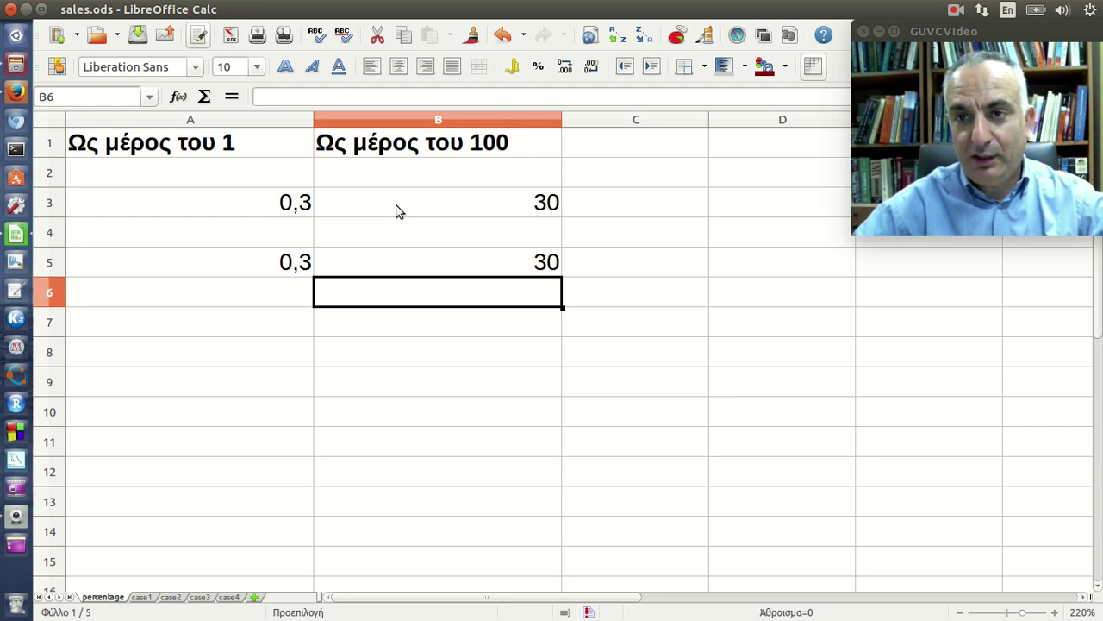
{"action": "left_click", "coordinate": [418, 265]}
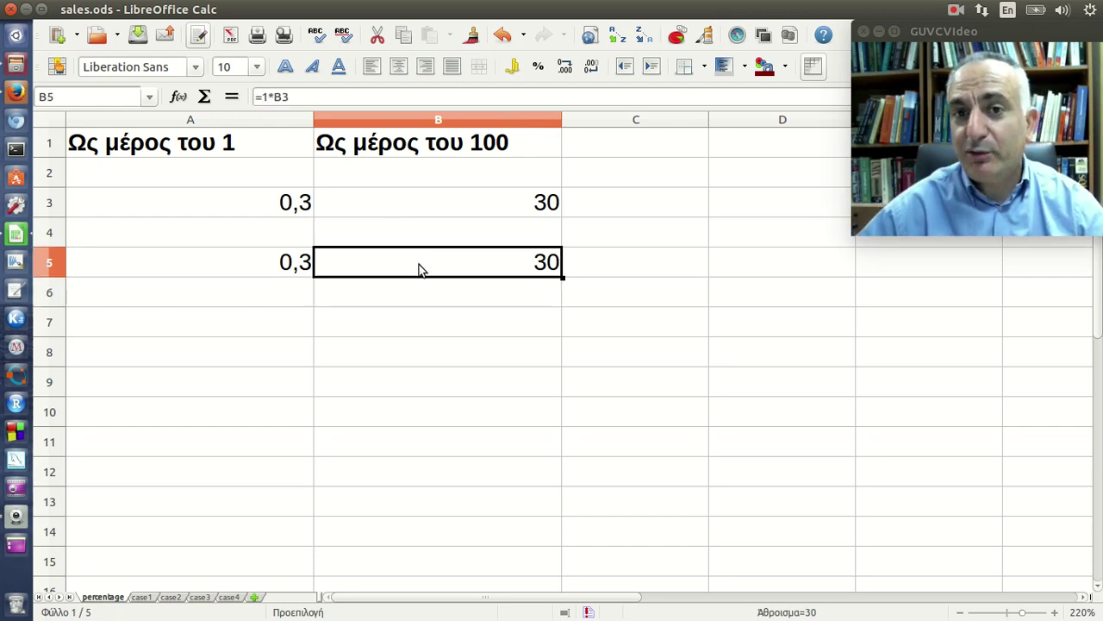
{"action": "left_click", "coordinate": [293, 254]}
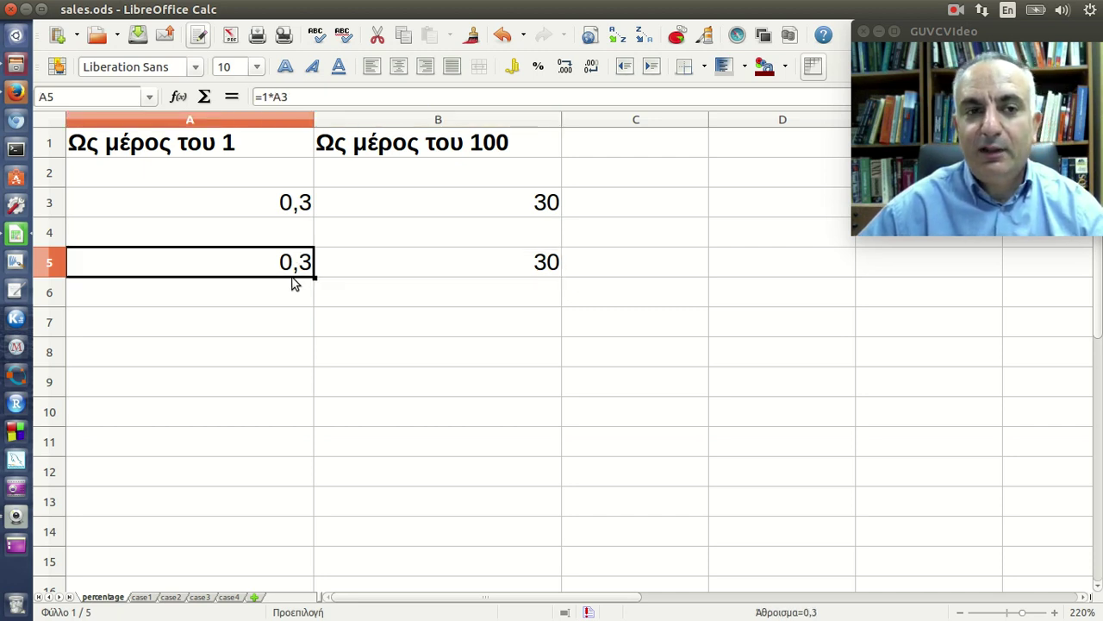
{"action": "left_click", "coordinate": [295, 330]}
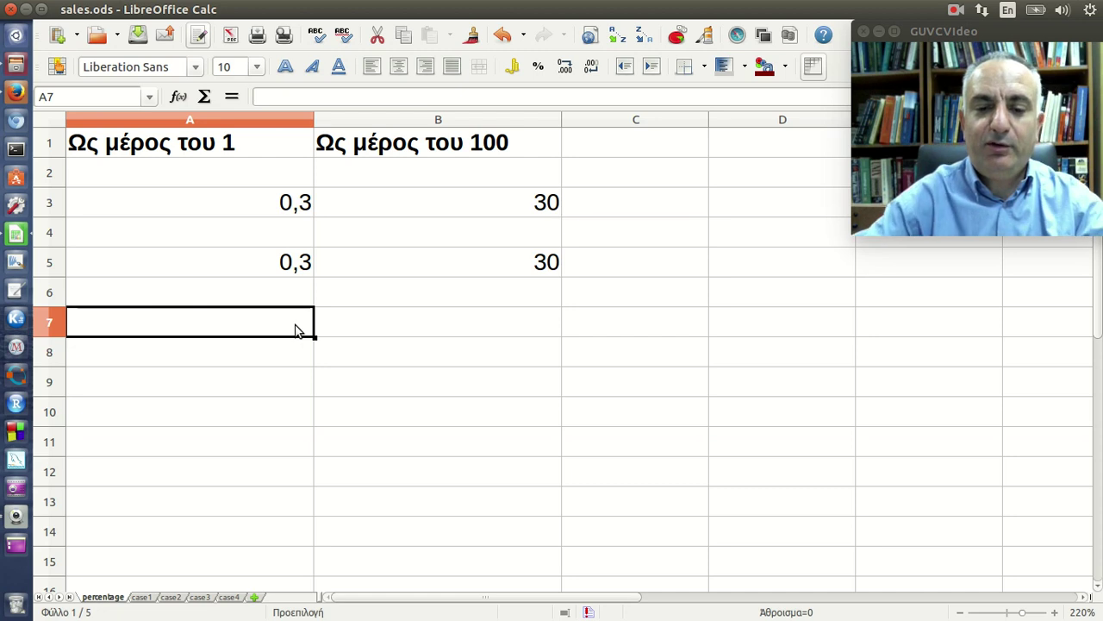
Enter =50*A3 in A7 and fill it across into B7.
{"action": "type", "text": "=50"}
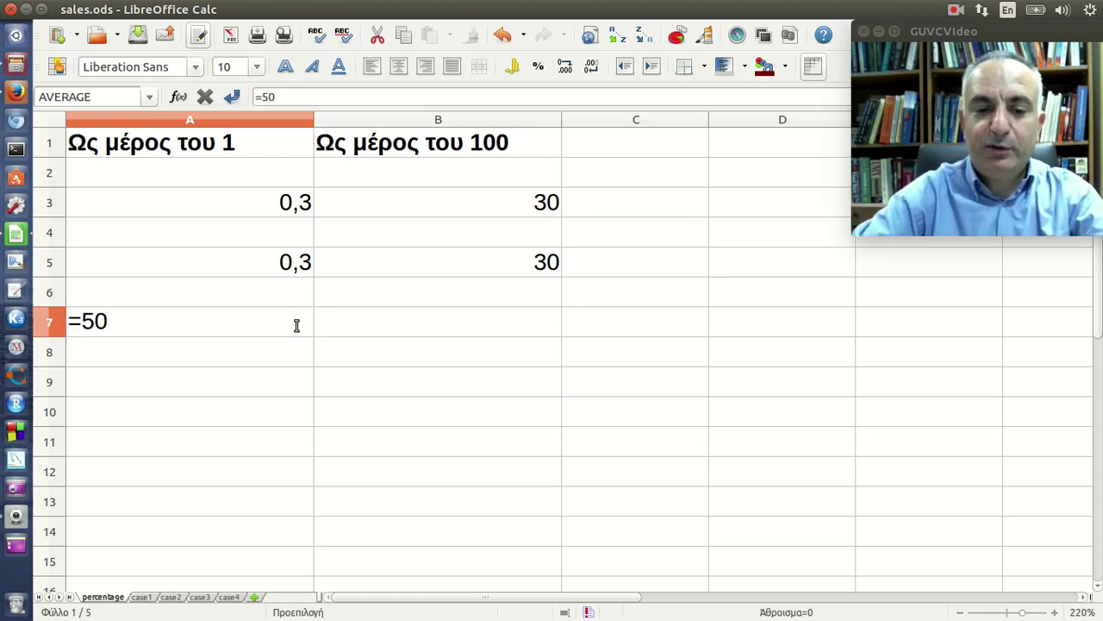
{"action": "type", "text": "*"}
{"action": "left_click", "coordinate": [293, 269]}
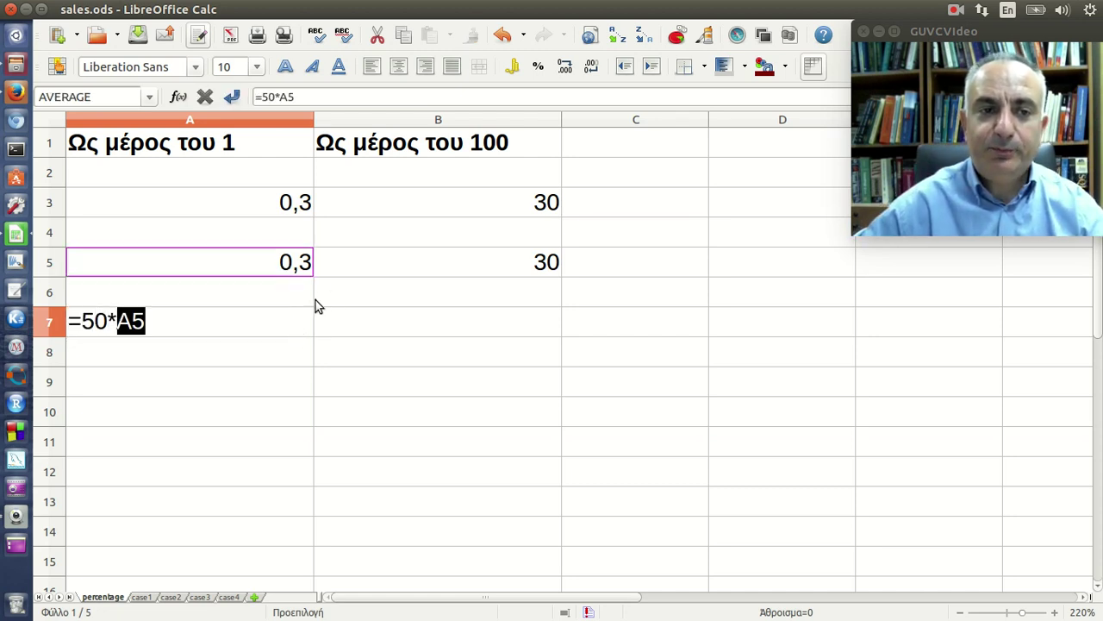
{"action": "left_click", "coordinate": [156, 207]}
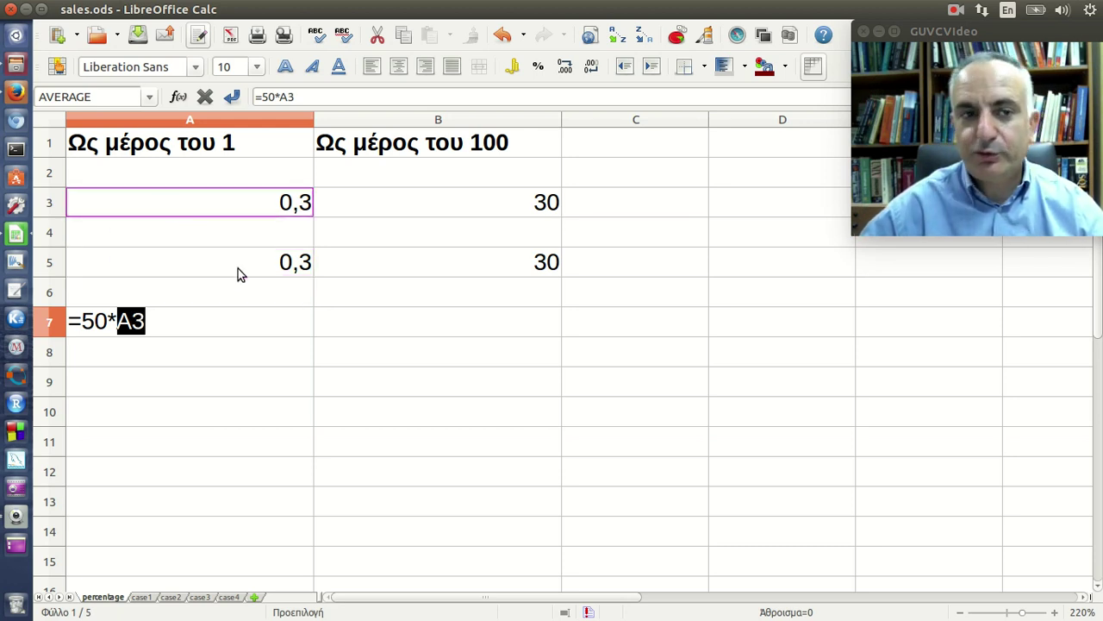
{"action": "key", "text": "Return"}
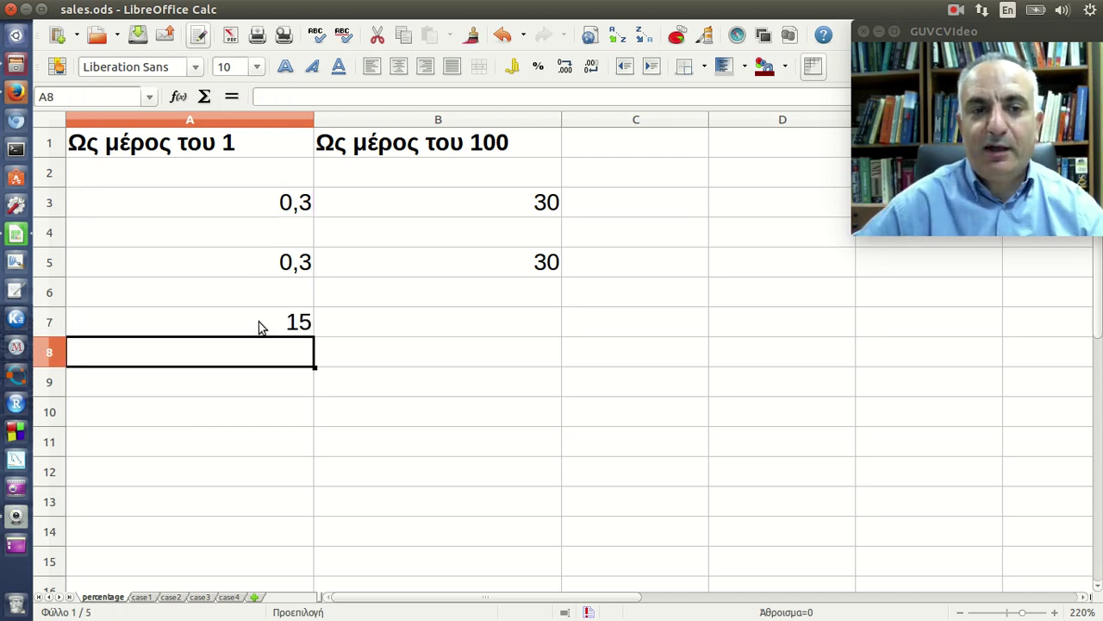
{"action": "left_click", "coordinate": [262, 330]}
{"action": "left_click_drag", "start_coordinate": [313, 338], "coordinate": [521, 335]}
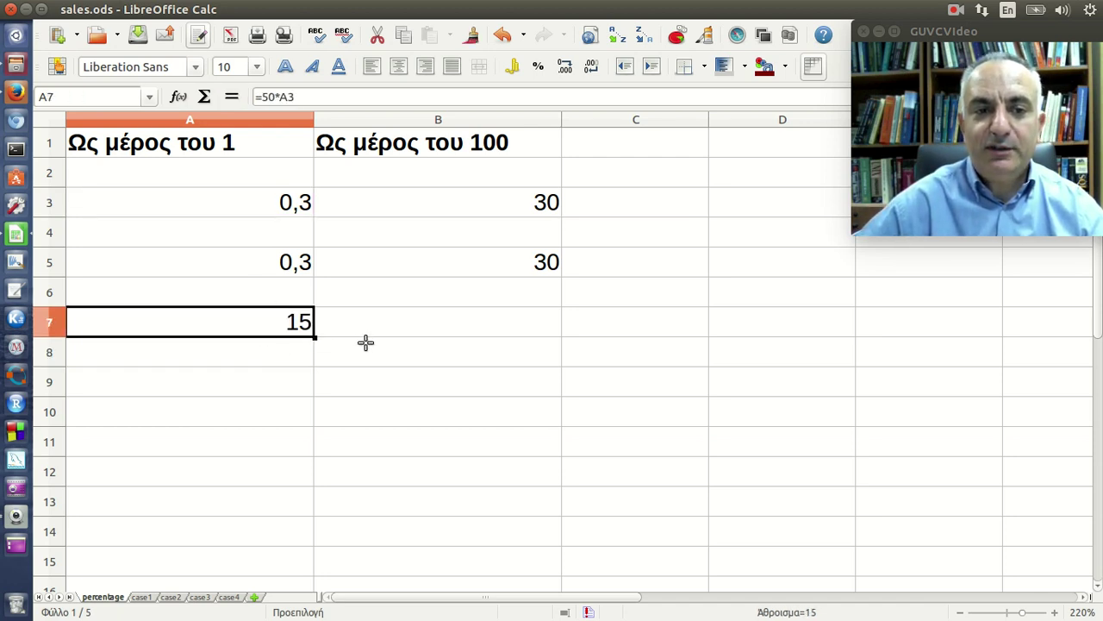
Correct B7 to =50*B3/100 so A7 and B7 both show 15, then recheck both formulas.
{"action": "left_click", "coordinate": [521, 335]}
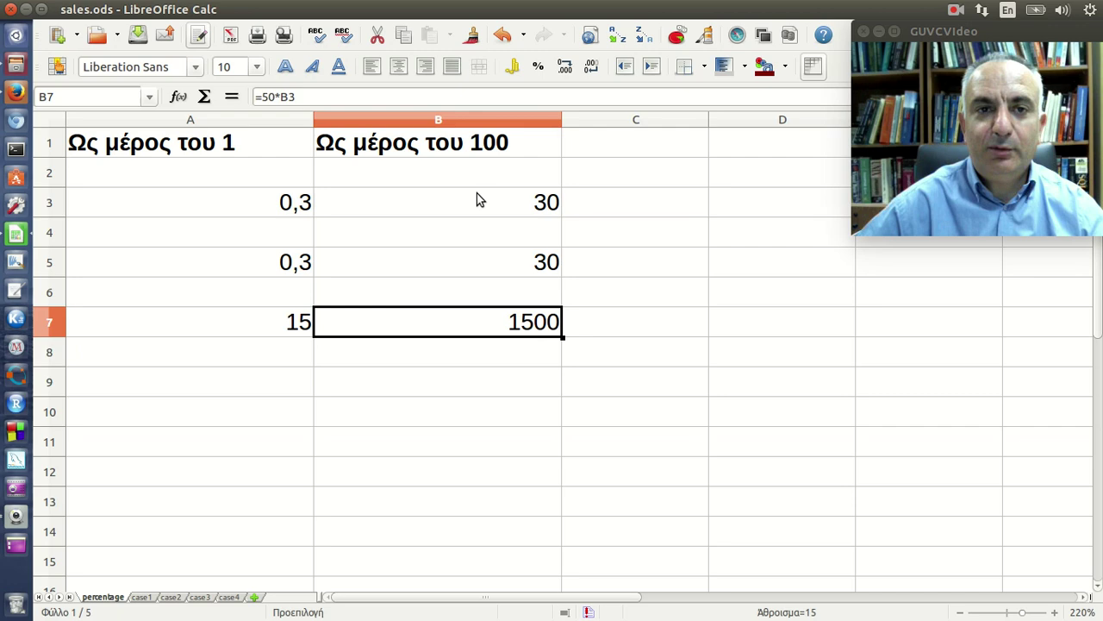
{"action": "left_click", "coordinate": [419, 95]}
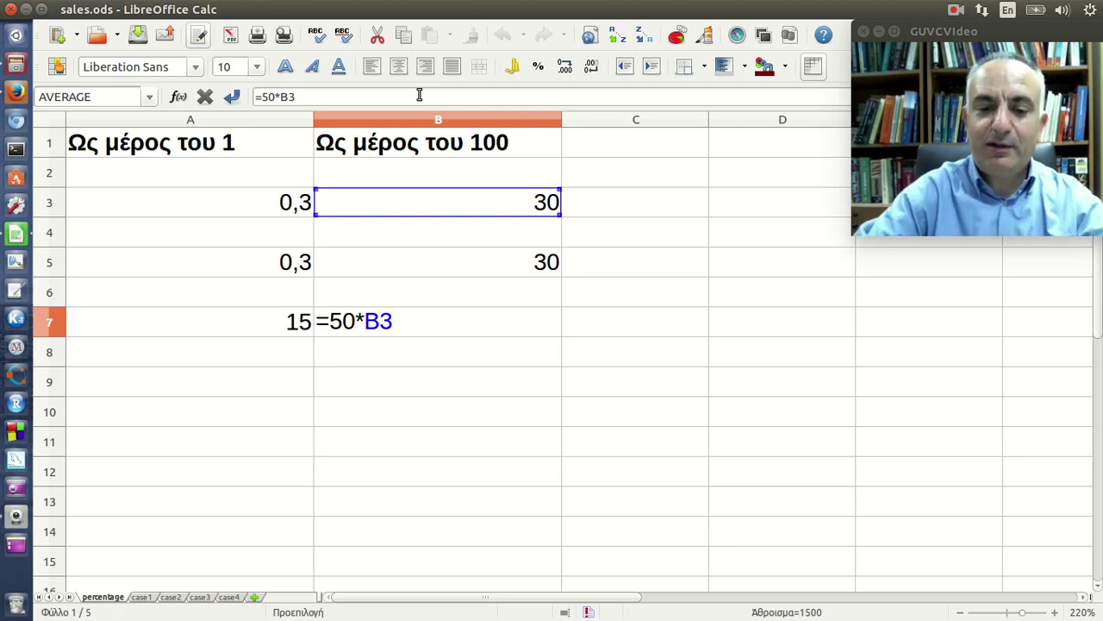
{"action": "type", "text": "/100"}
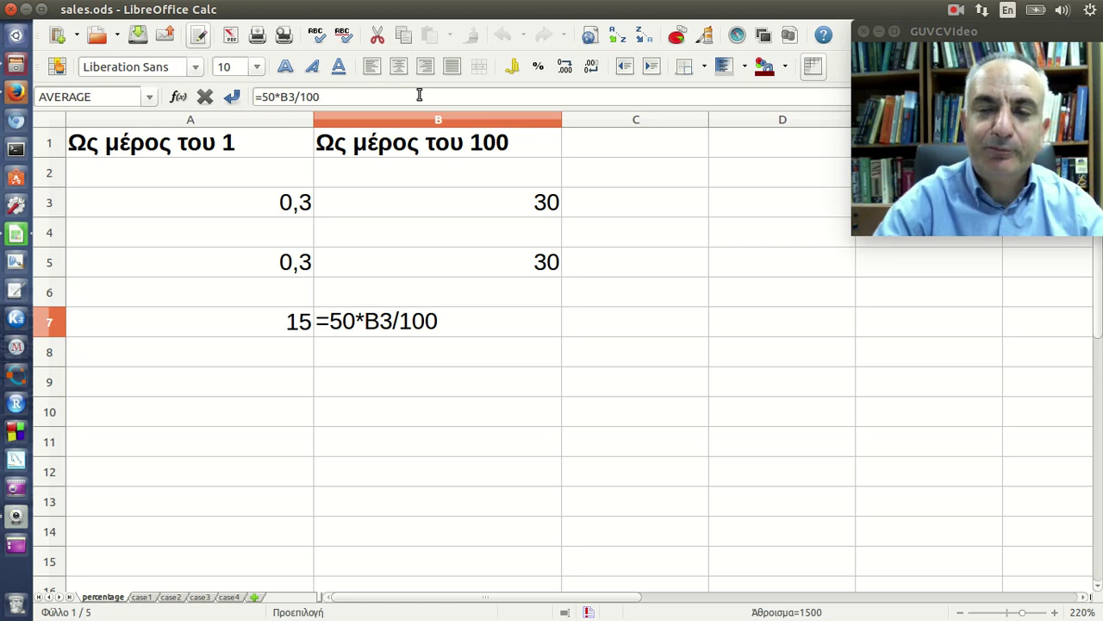
{"action": "key", "text": "Return"}
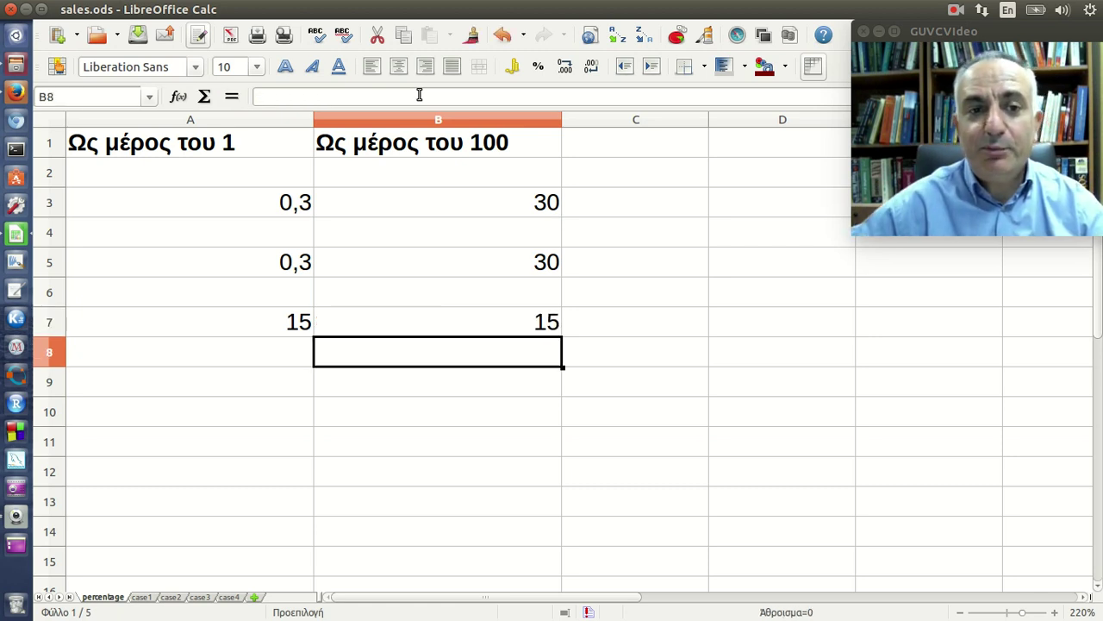
{"action": "left_click", "coordinate": [298, 322]}
{"action": "left_click", "coordinate": [307, 102]}
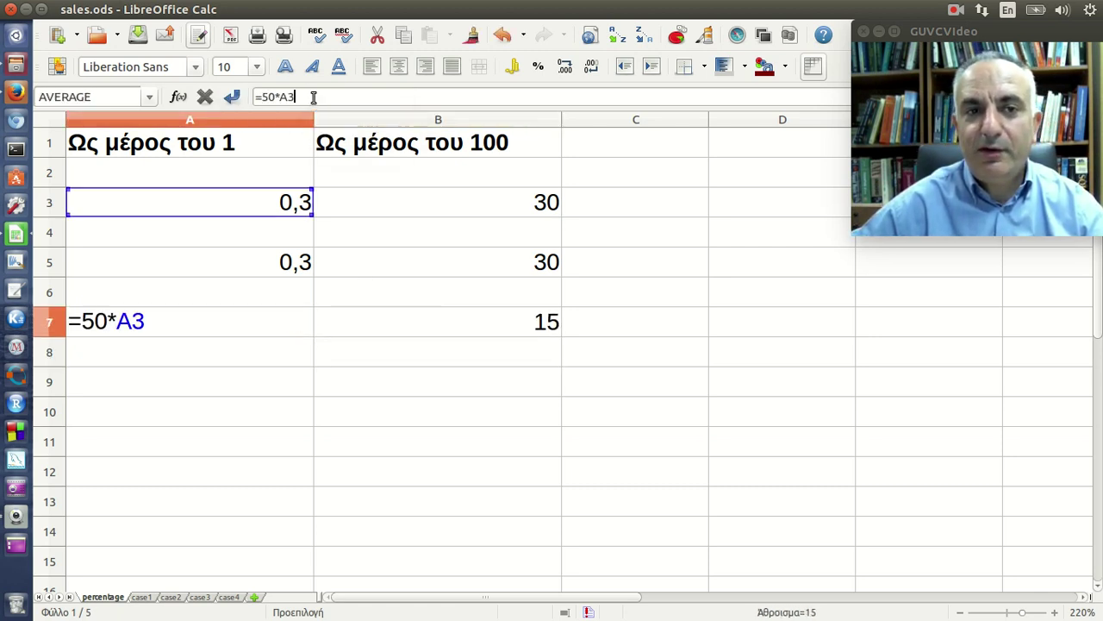
{"action": "key", "text": "Return"}
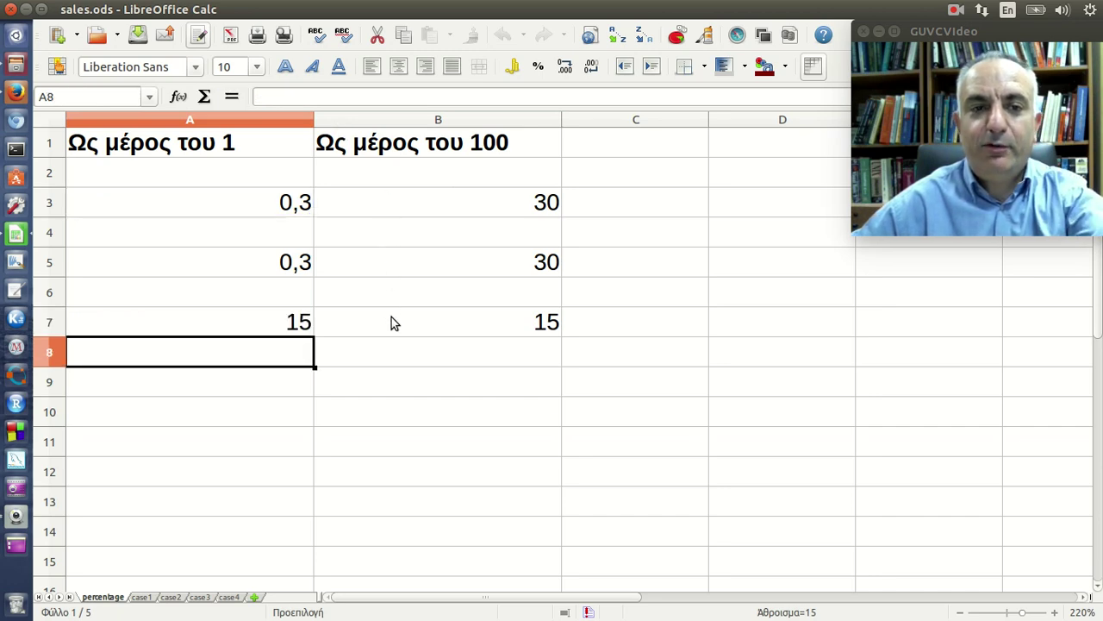
{"action": "left_click", "coordinate": [389, 320]}
{"action": "left_click", "coordinate": [345, 96]}
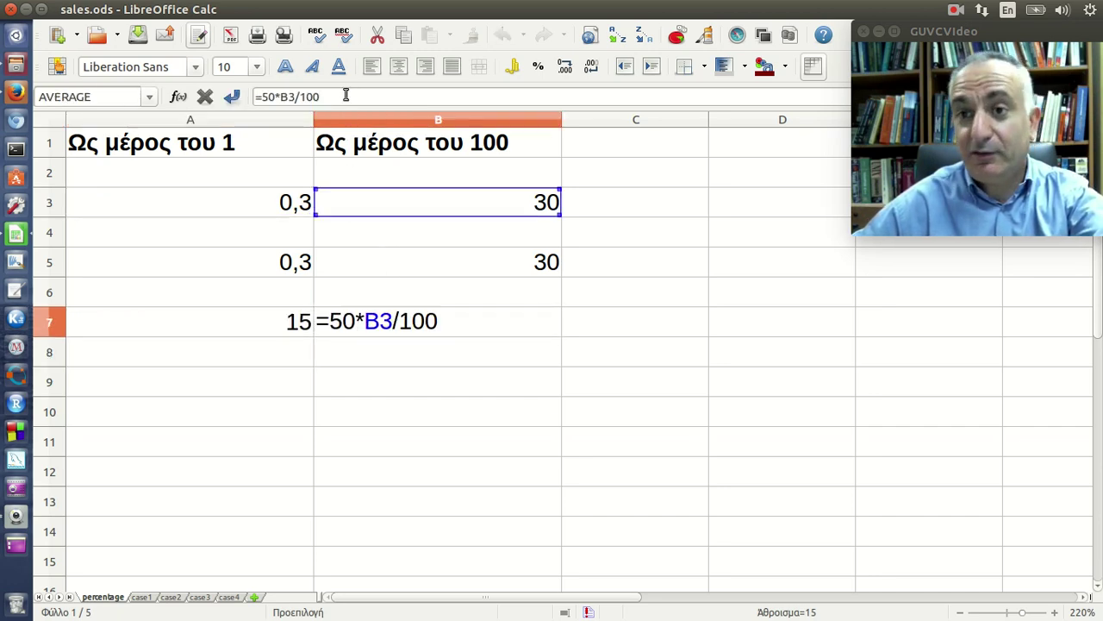
{"action": "key", "text": "Return"}
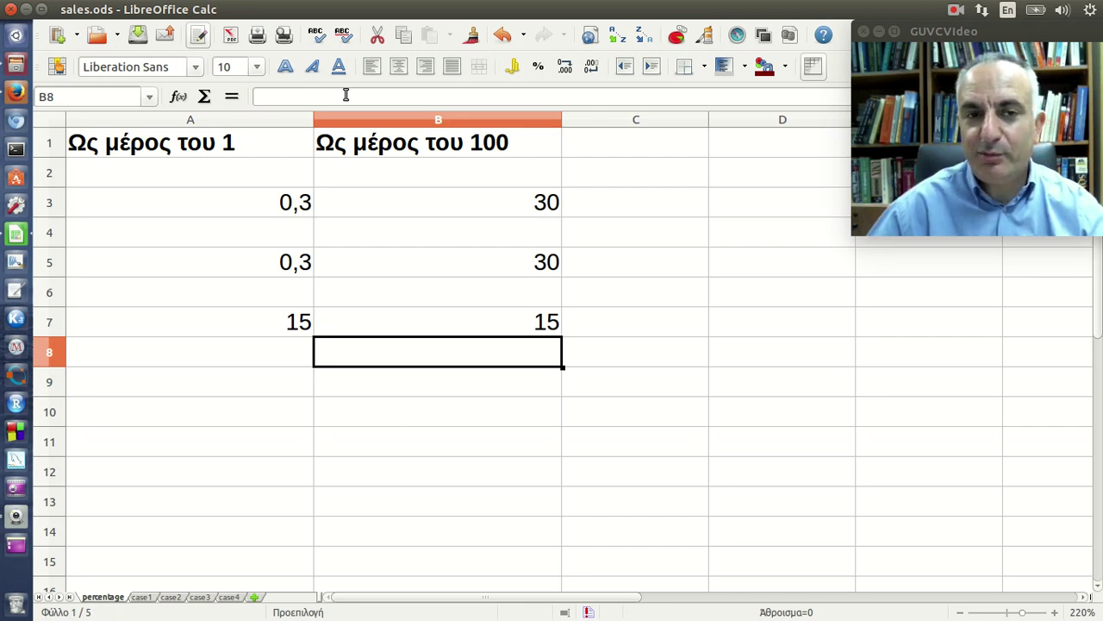
{"action": "left_click", "coordinate": [223, 203]}
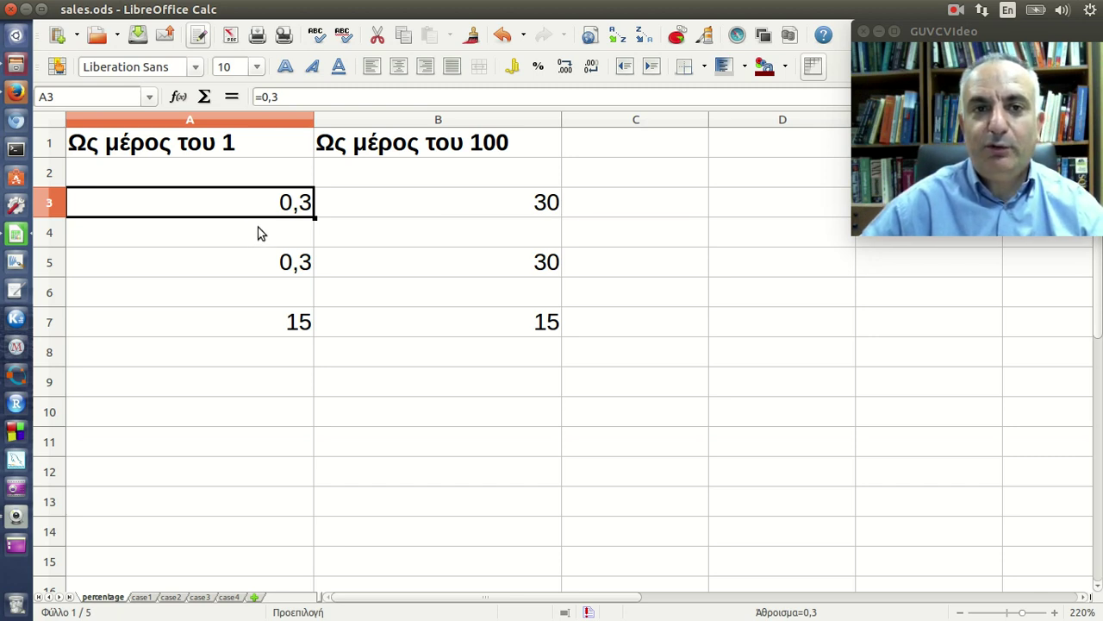
Toggle A3 between 0,3 and 30% with the Percent format button.
{"action": "left_click", "coordinate": [539, 68]}
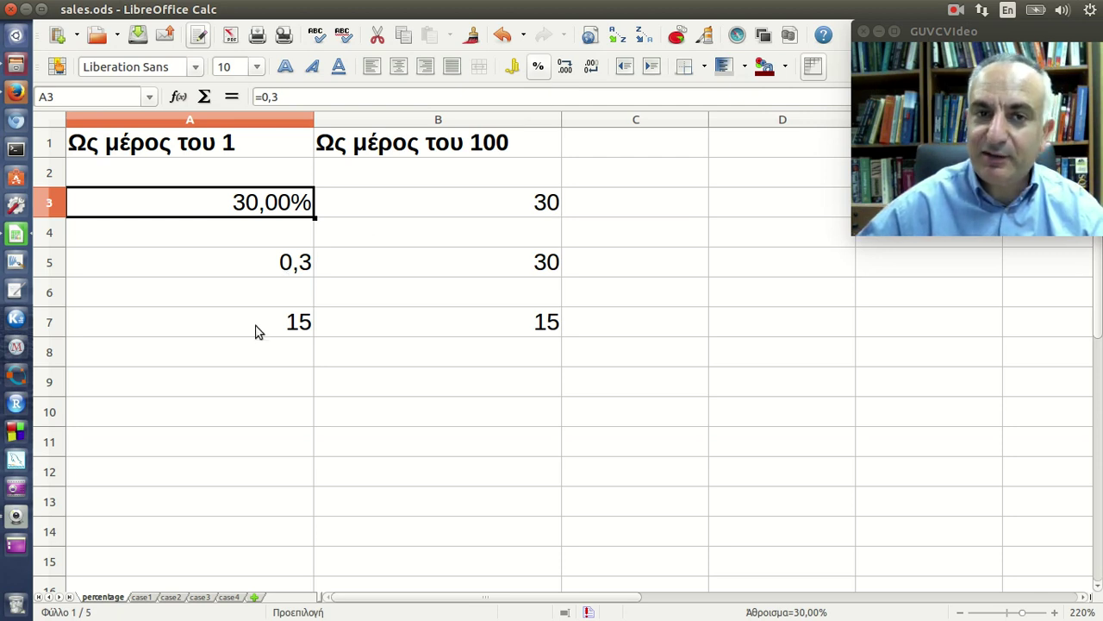
{"action": "left_click", "coordinate": [541, 68]}
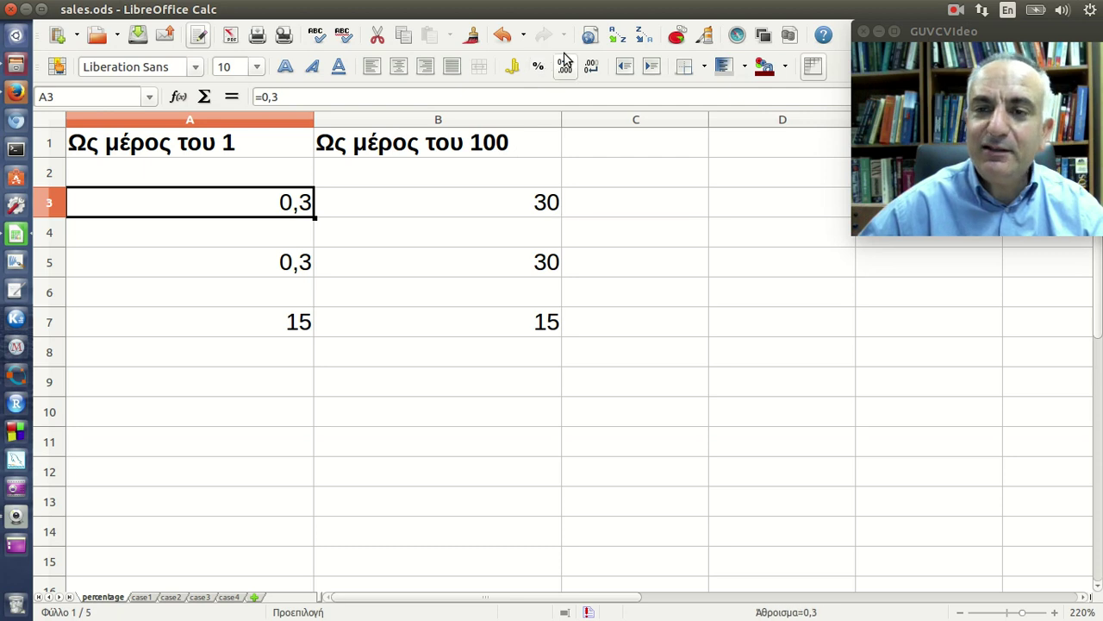
{"action": "left_click", "coordinate": [536, 69]}
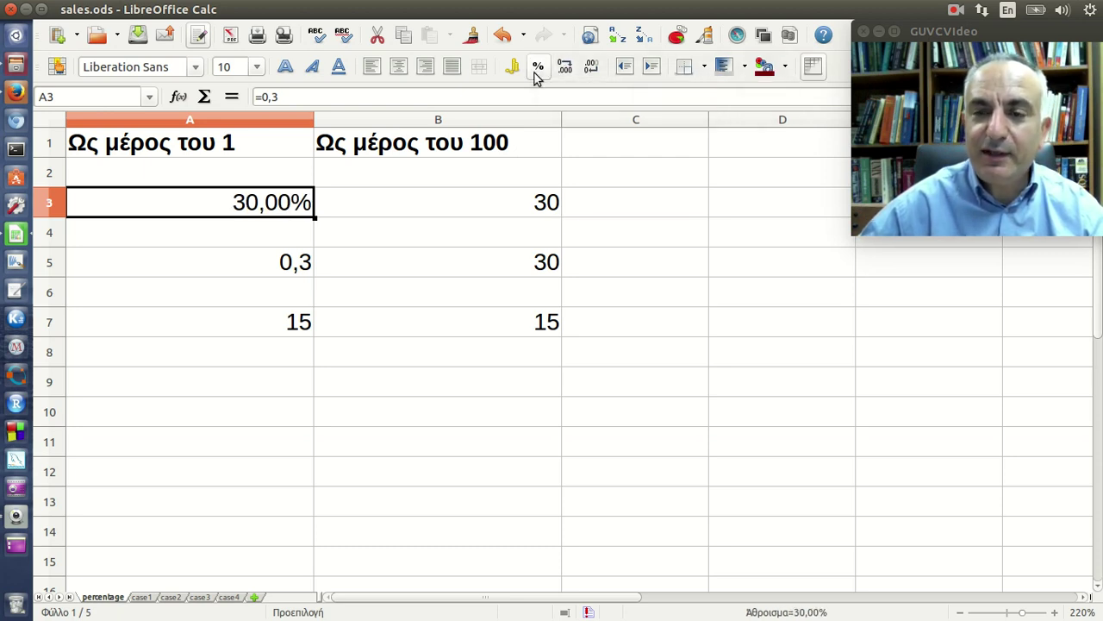
{"action": "left_click", "coordinate": [537, 71]}
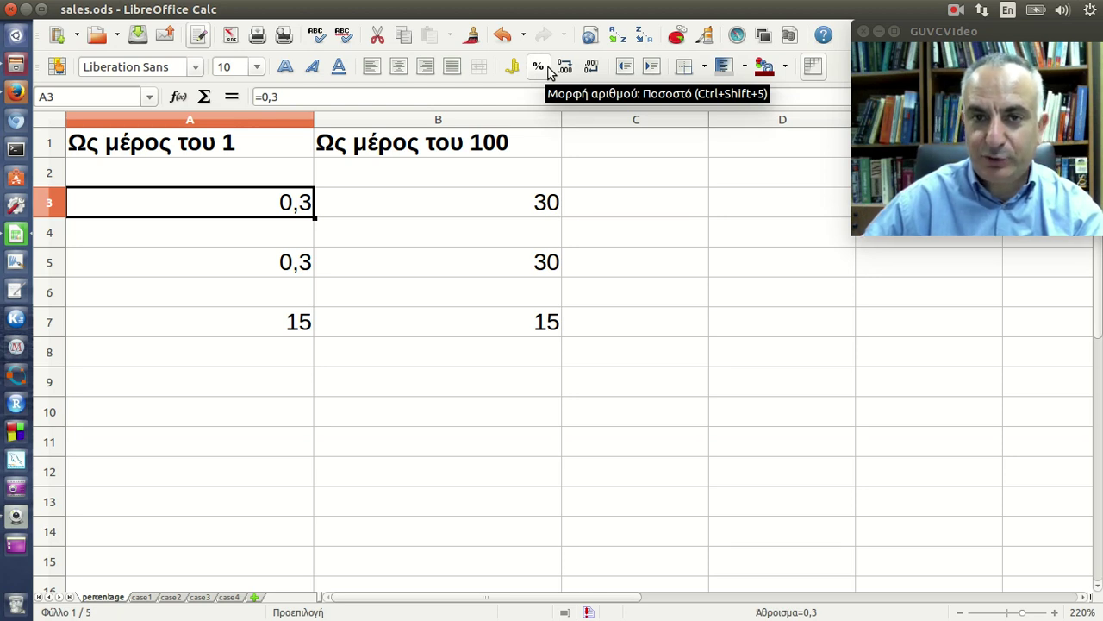
{"action": "left_click", "coordinate": [543, 69]}
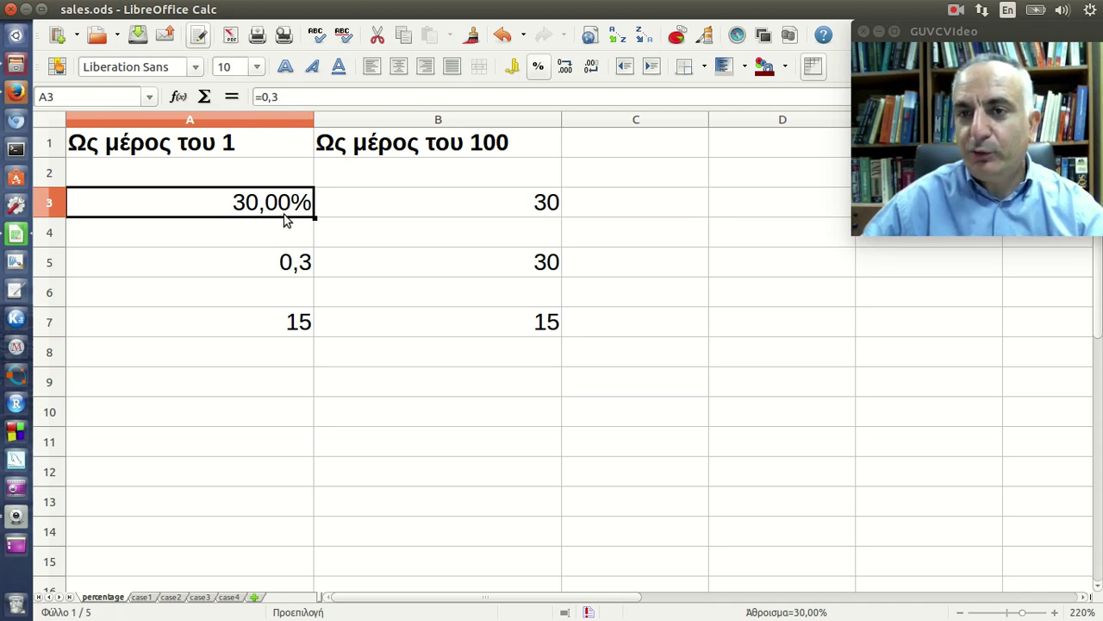
Preview A3 with more and fewer decimal places, then turn off percent so it shows 0,3.
{"action": "left_click", "coordinate": [566, 72]}
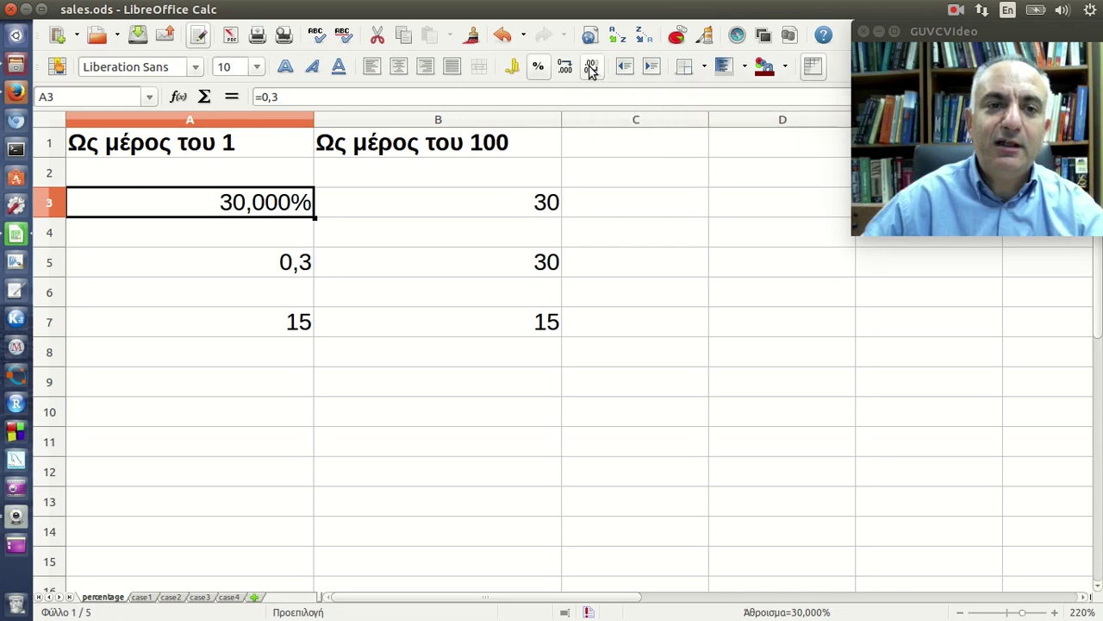
{"action": "left_click", "coordinate": [591, 69]}
{"action": "left_click", "coordinate": [591, 69]}
{"action": "left_click", "coordinate": [592, 69]}
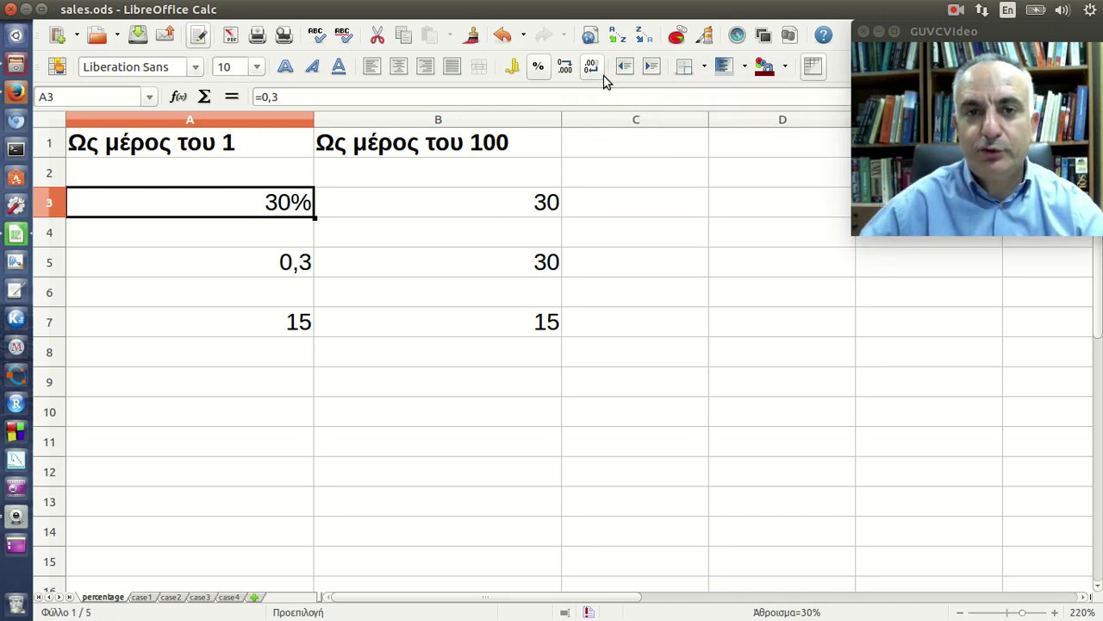
{"action": "left_click", "coordinate": [576, 74]}
{"action": "left_click", "coordinate": [576, 74]}
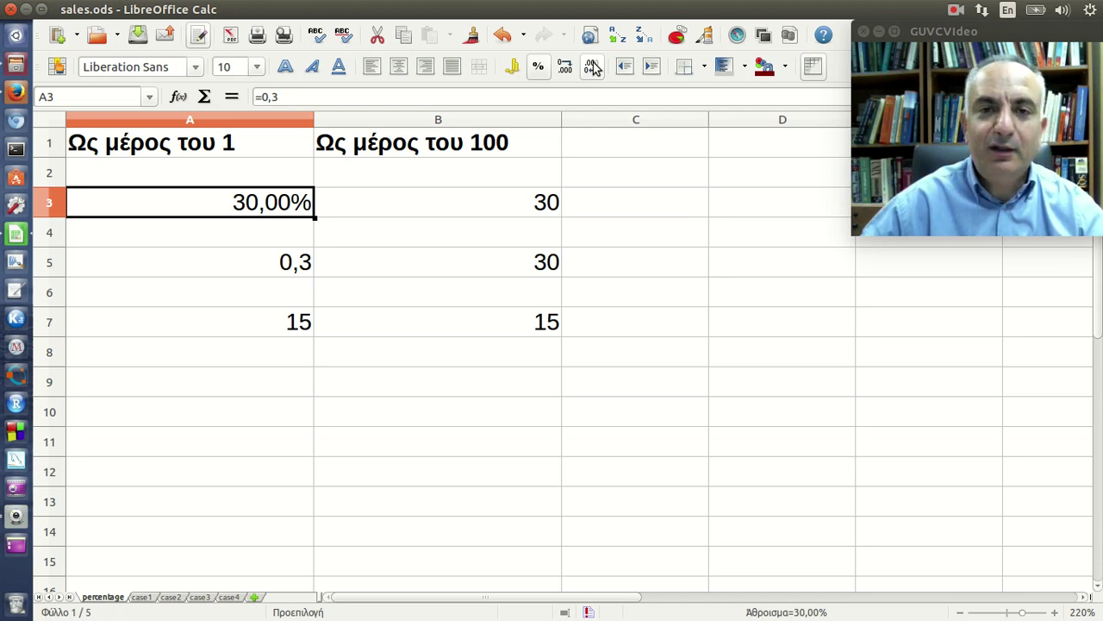
{"action": "left_click", "coordinate": [595, 67]}
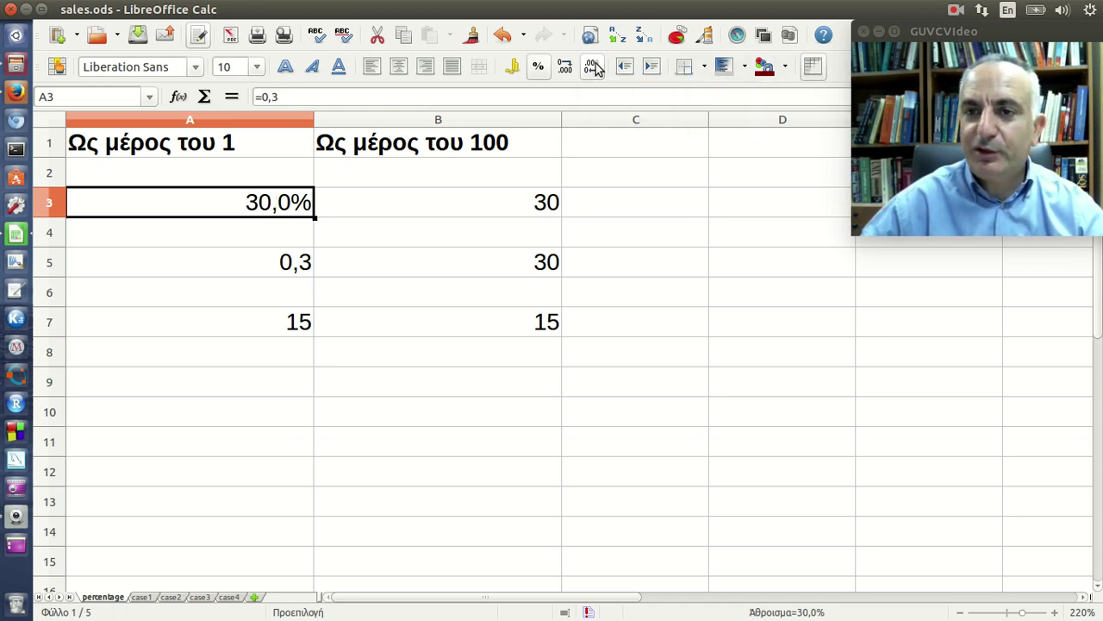
{"action": "left_click", "coordinate": [594, 67]}
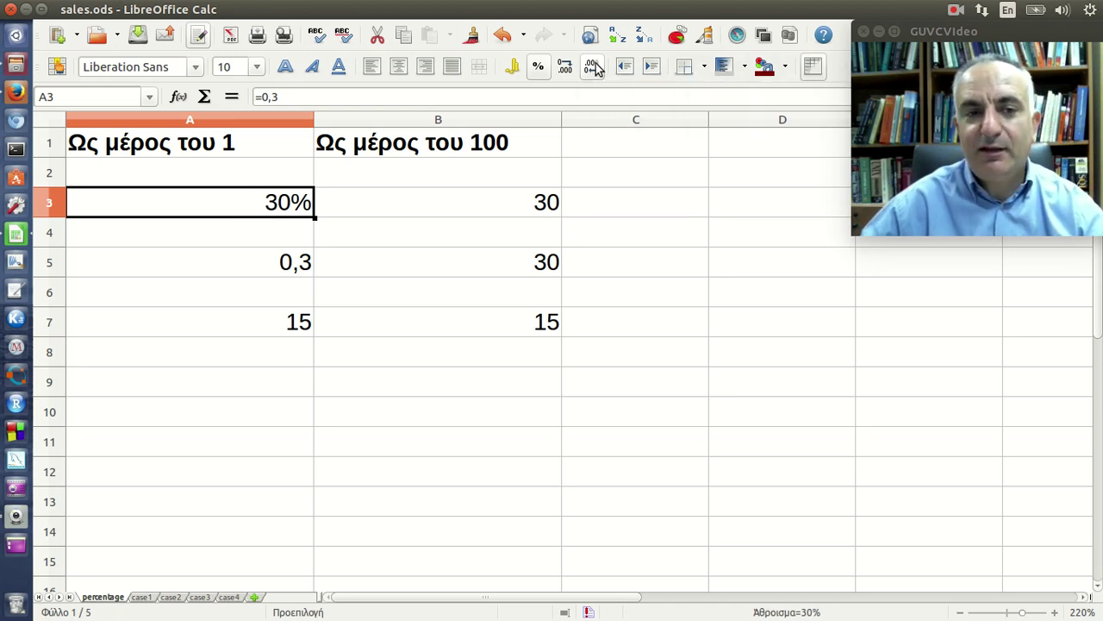
{"action": "left_click", "coordinate": [541, 69]}
Apply the Percent category to A3 through Format Cells so it reads 30,00%.
{"action": "right_click", "coordinate": [292, 198]}
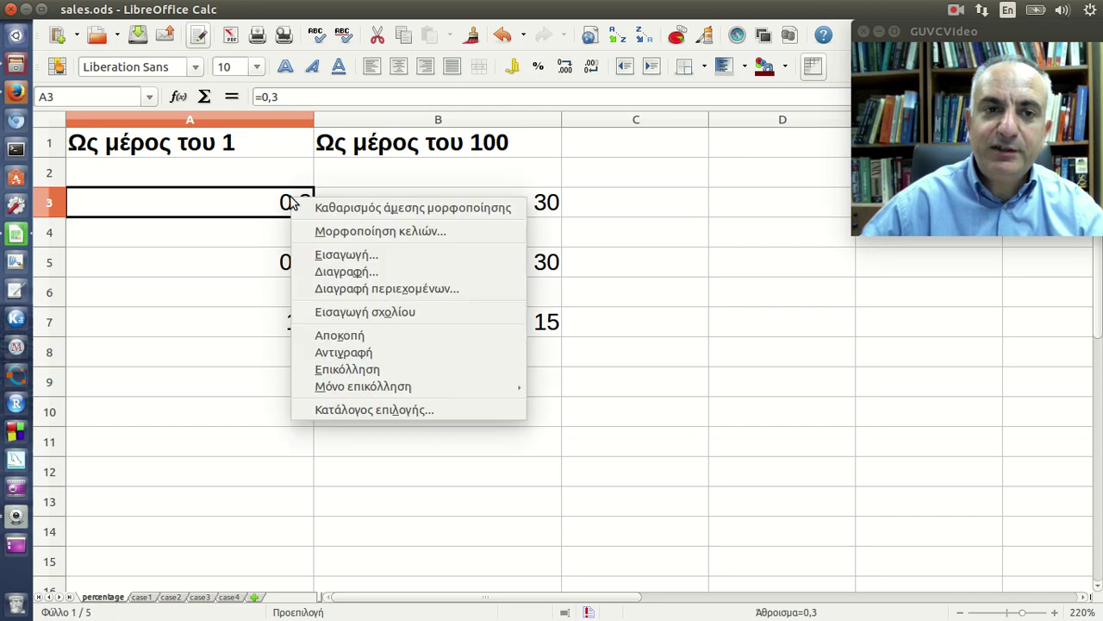
{"action": "left_click", "coordinate": [453, 234]}
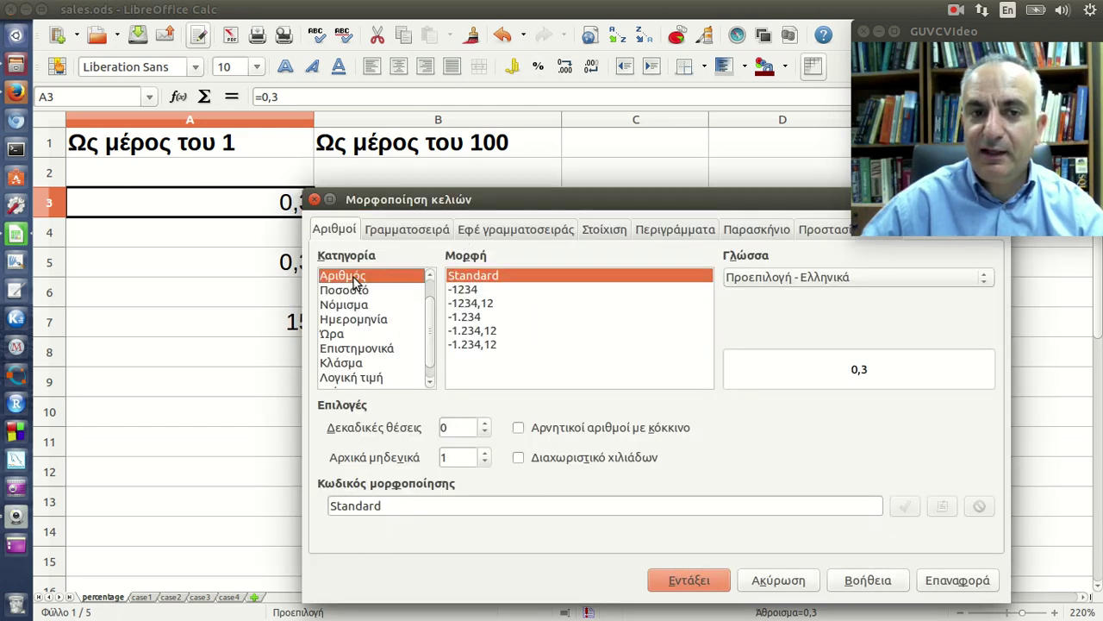
{"action": "left_click", "coordinate": [360, 292]}
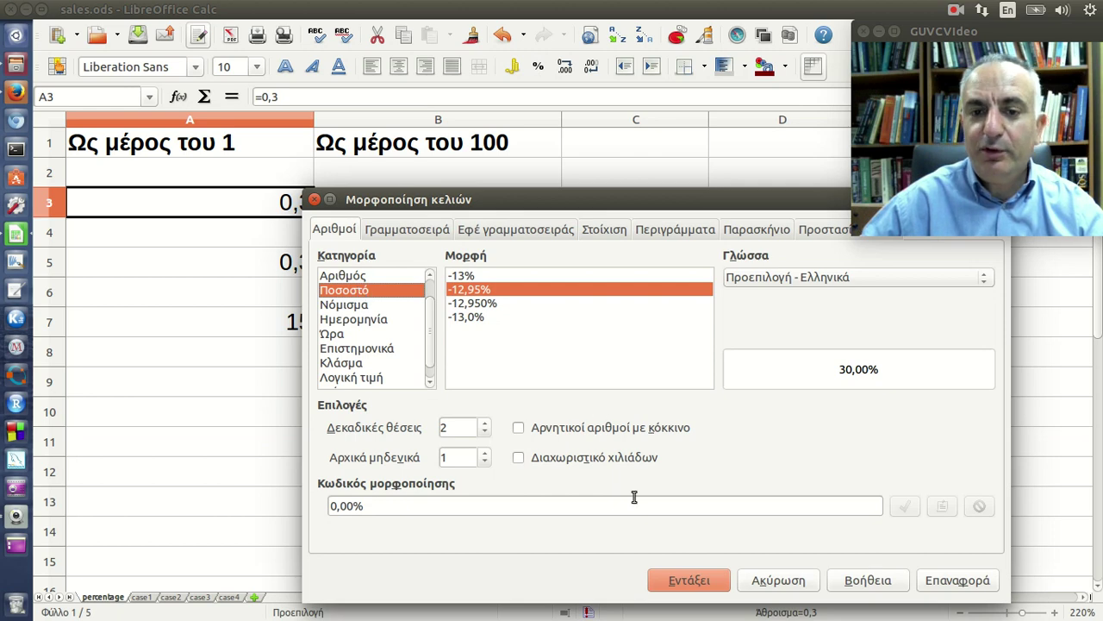
{"action": "left_click", "coordinate": [700, 584]}
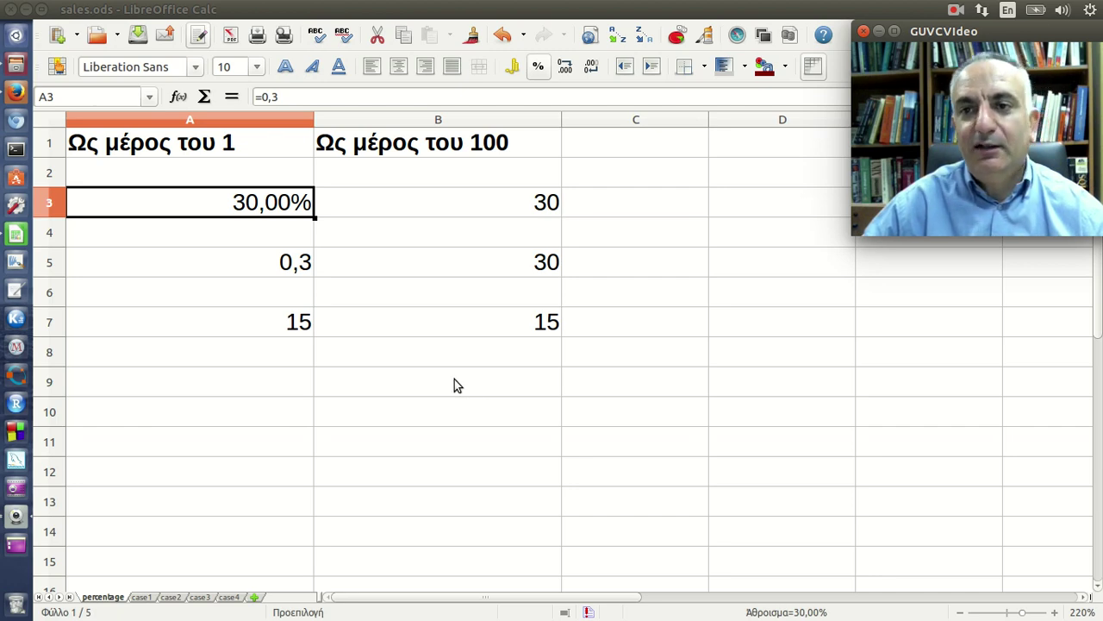
Confirm B7's formula =50*B3/100, which shows 15.
{"action": "left_click", "coordinate": [257, 118]}
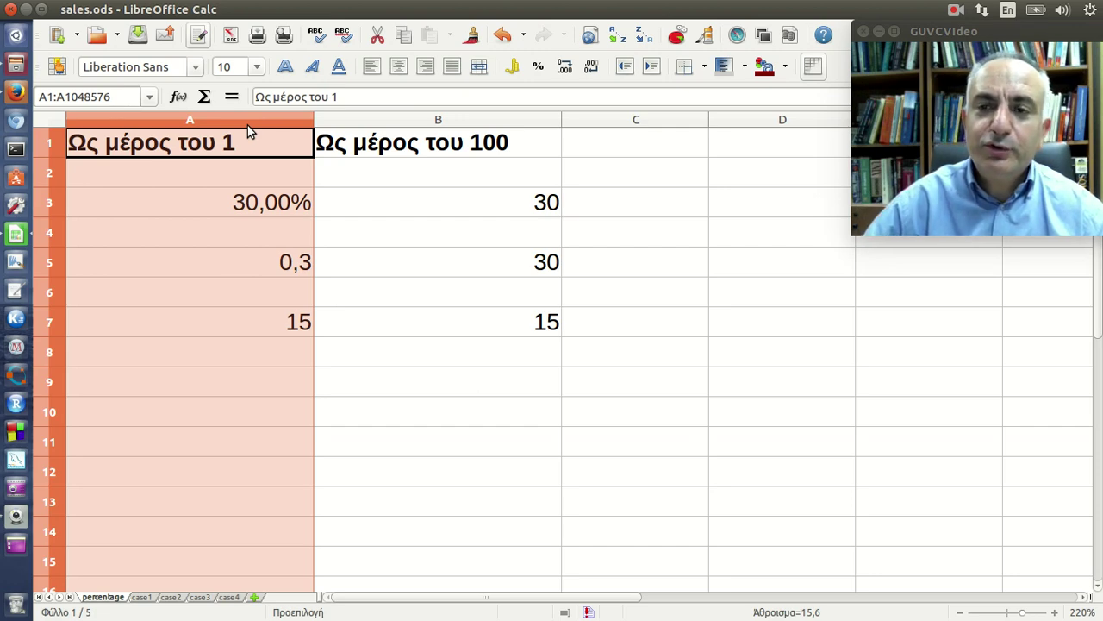
{"action": "left_click", "coordinate": [419, 331]}
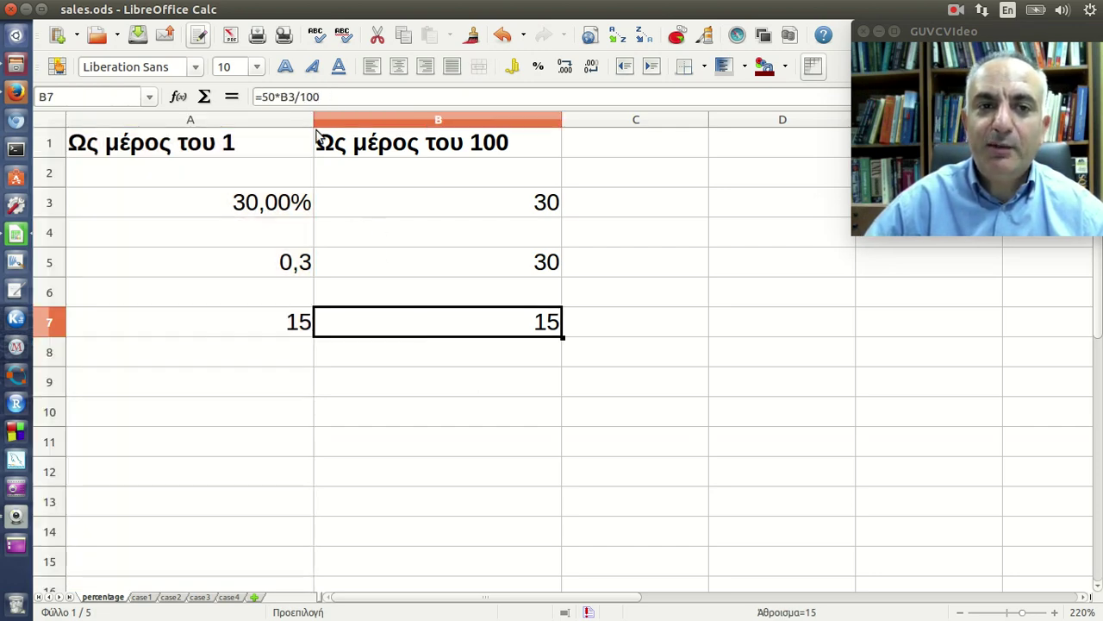
{"action": "left_click", "coordinate": [322, 98]}
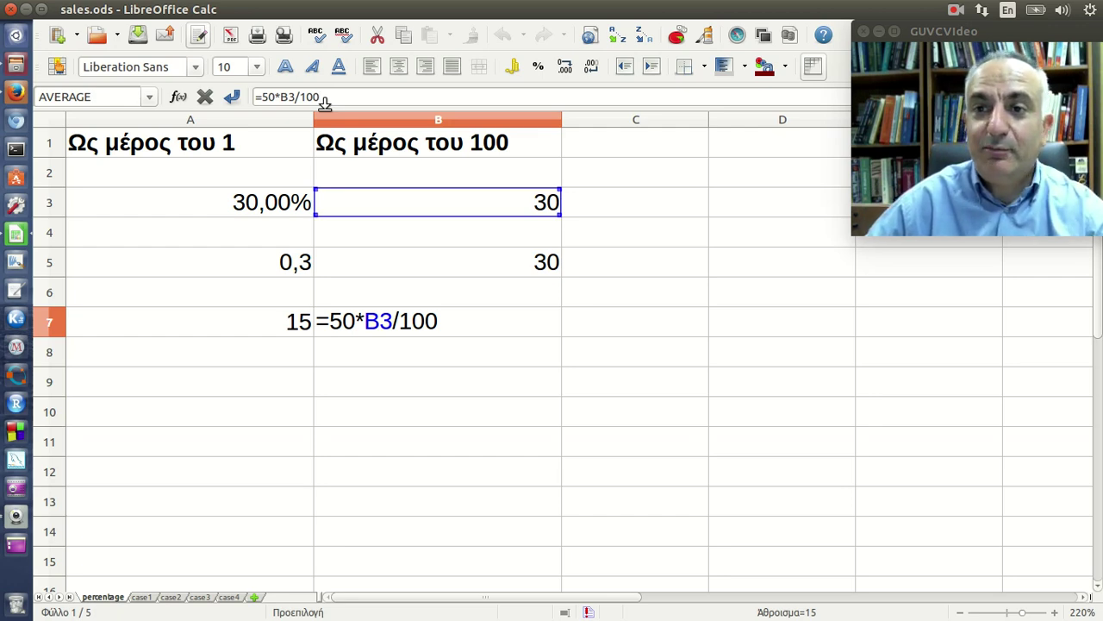
{"action": "key", "text": "Return"}
Toggle A3's percent format off and back on, keeping it at 30,00% beside 30 in B3.
{"action": "left_click", "coordinate": [258, 202]}
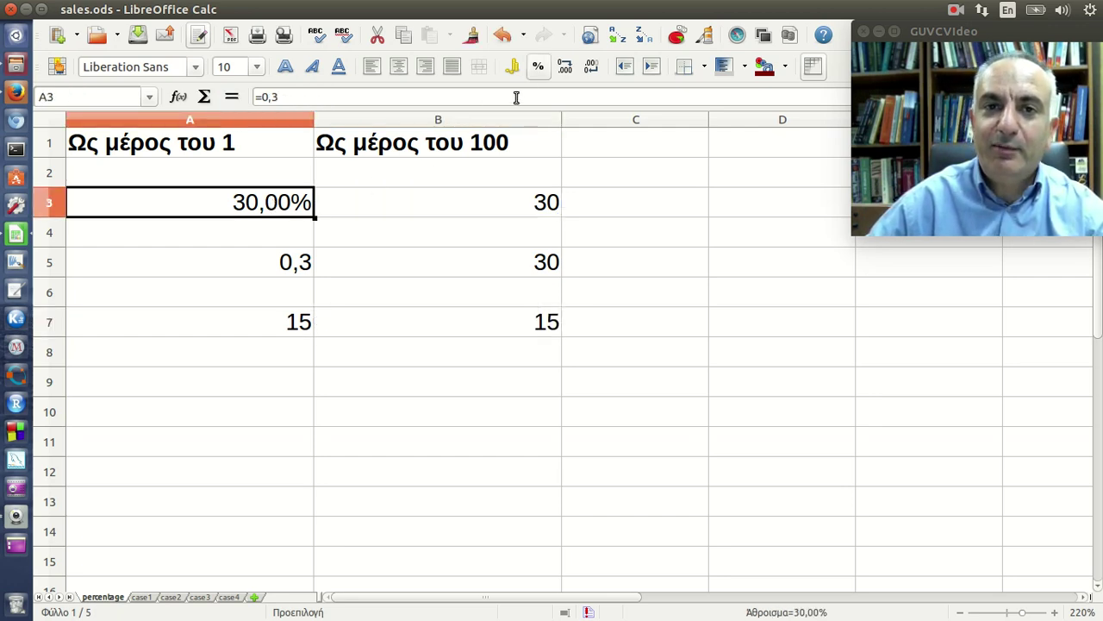
{"action": "left_click", "coordinate": [541, 70]}
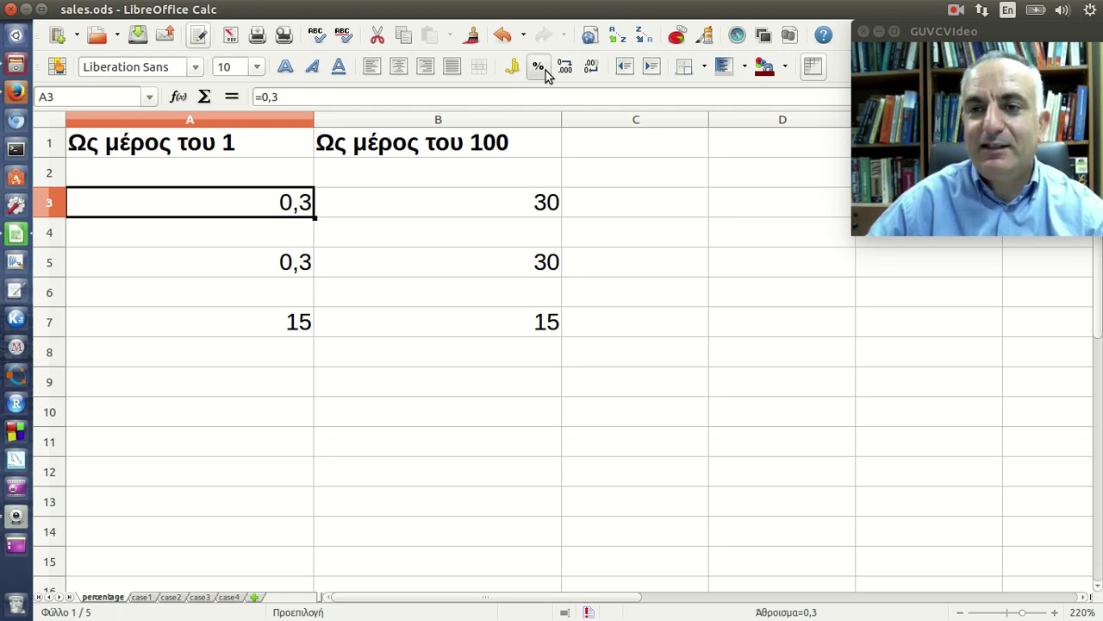
{"action": "left_click", "coordinate": [542, 72]}
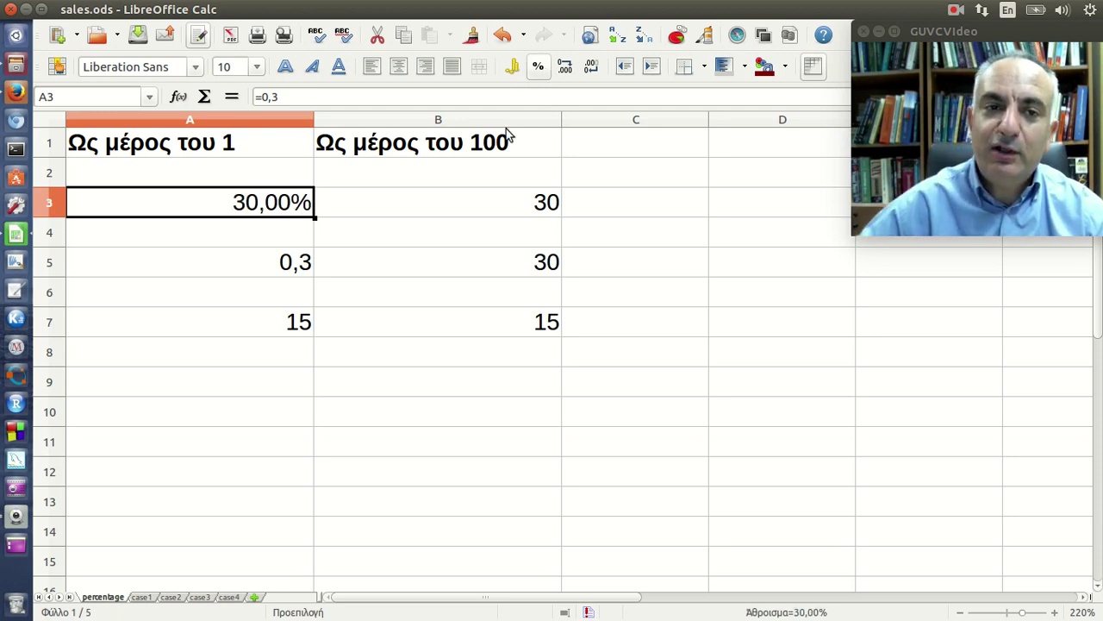
{"action": "left_click", "coordinate": [558, 200]}
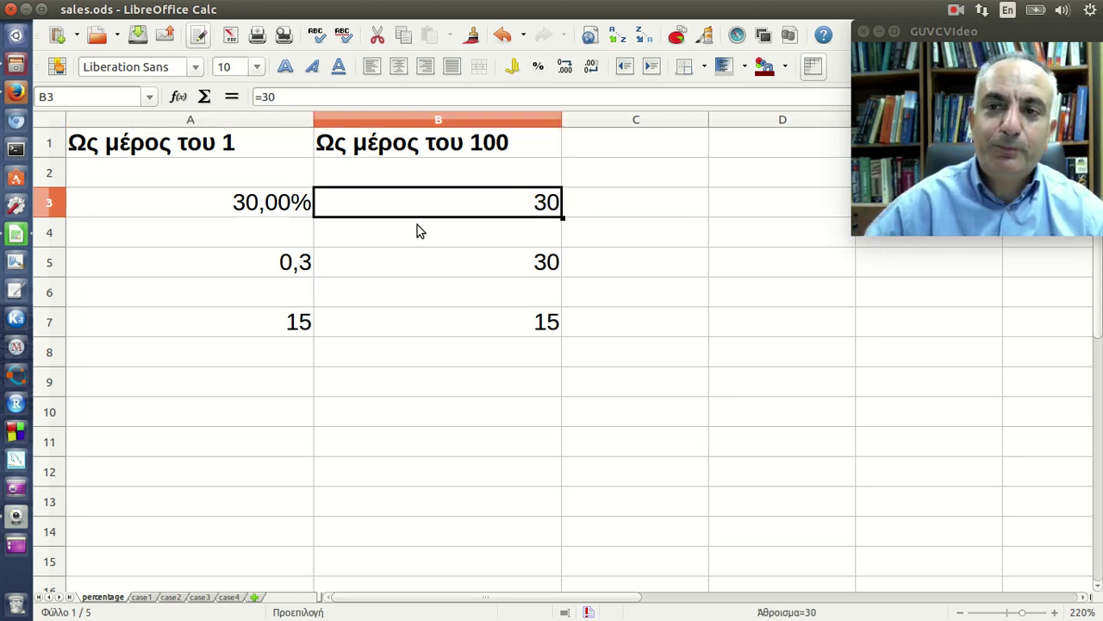
{"action": "left_click", "coordinate": [287, 202]}
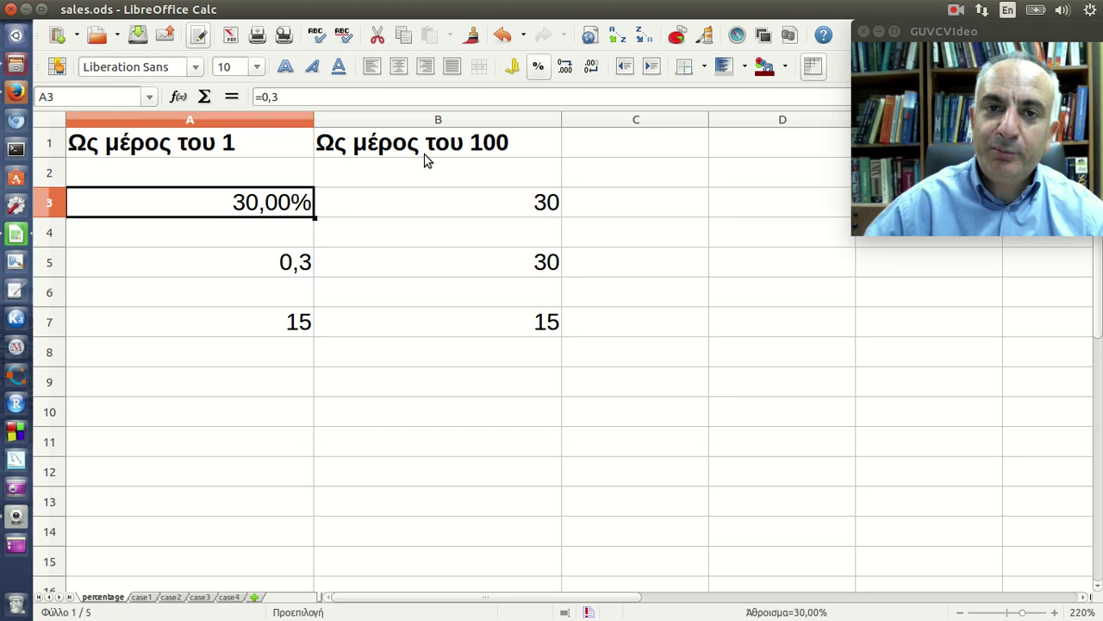
{"action": "left_click", "coordinate": [539, 69]}
{"action": "left_click", "coordinate": [539, 68]}
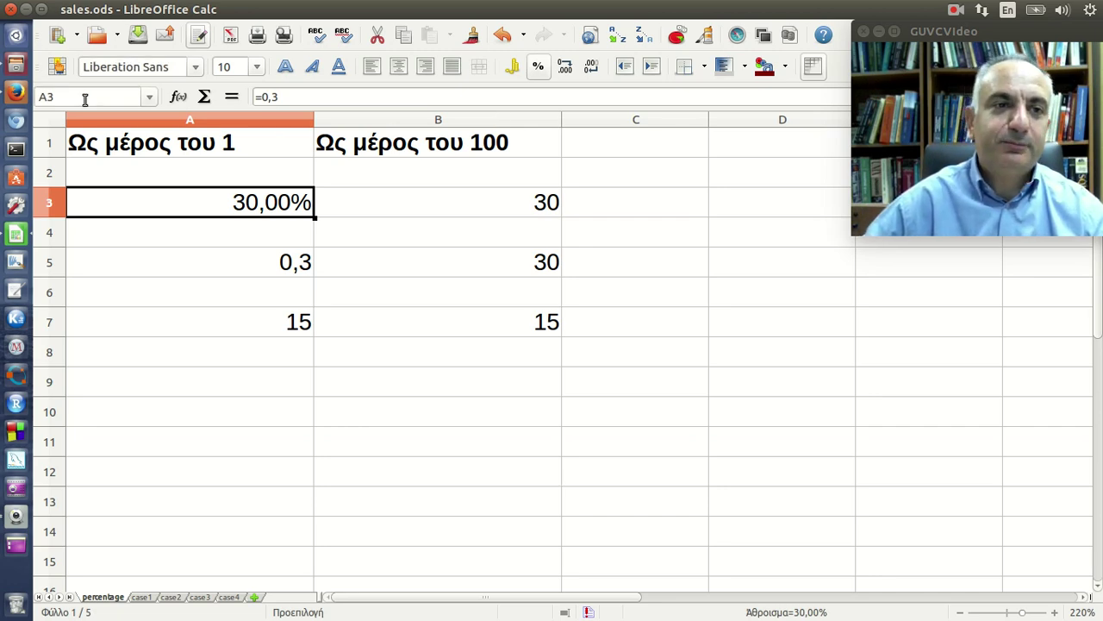
{"action": "left_click", "coordinate": [16, 93]}
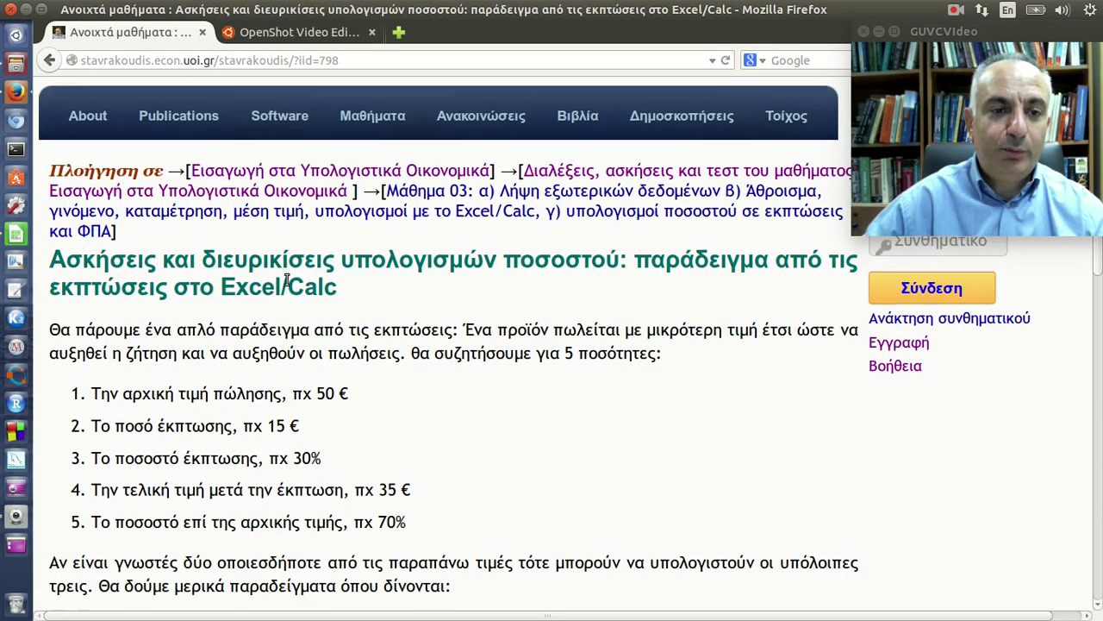
{"action": "scroll", "coordinate": [285, 276], "scroll_direction": "down", "scroll_amount": 4}
{"action": "scroll", "coordinate": [284, 297], "scroll_direction": "down", "scroll_amount": 2}
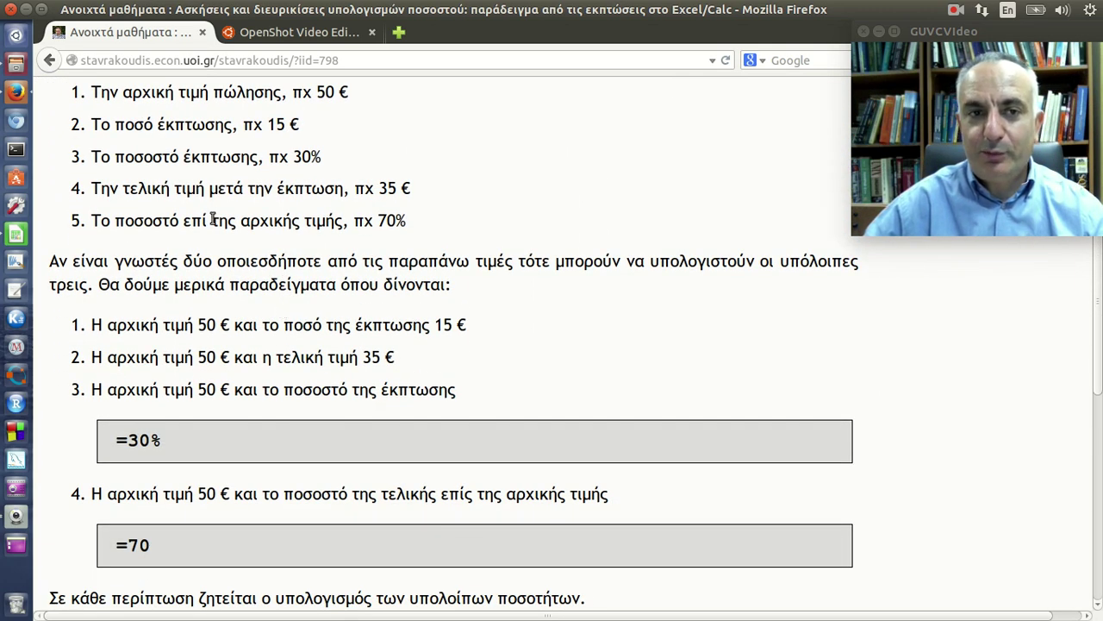
{"action": "left_click_drag", "start_coordinate": [93, 325], "coordinate": [480, 333]}
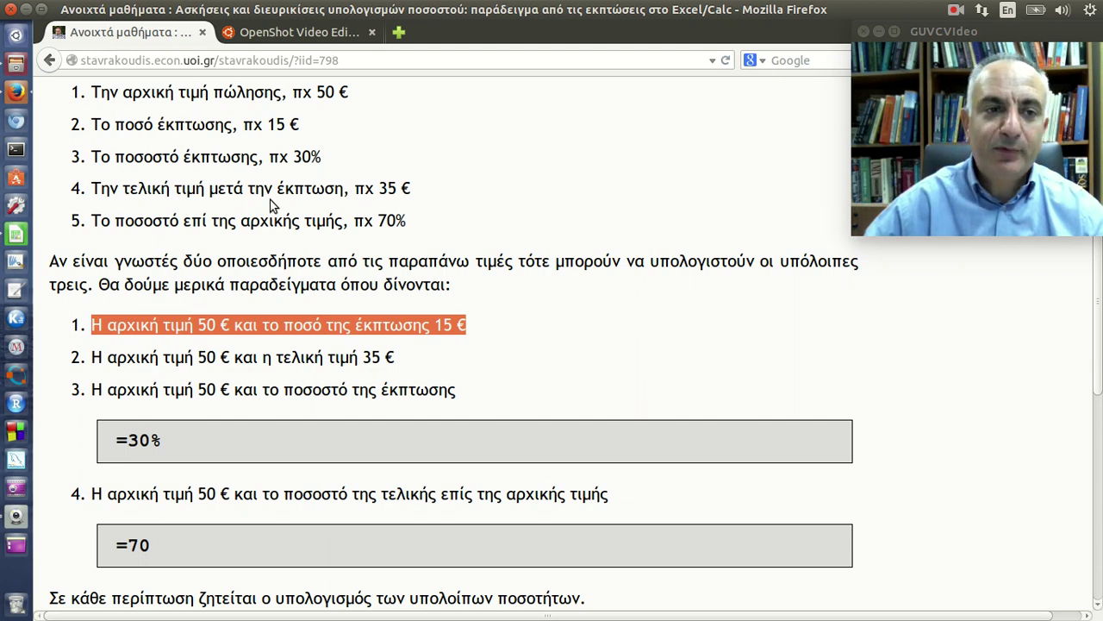
{"action": "left_click", "coordinate": [21, 243]}
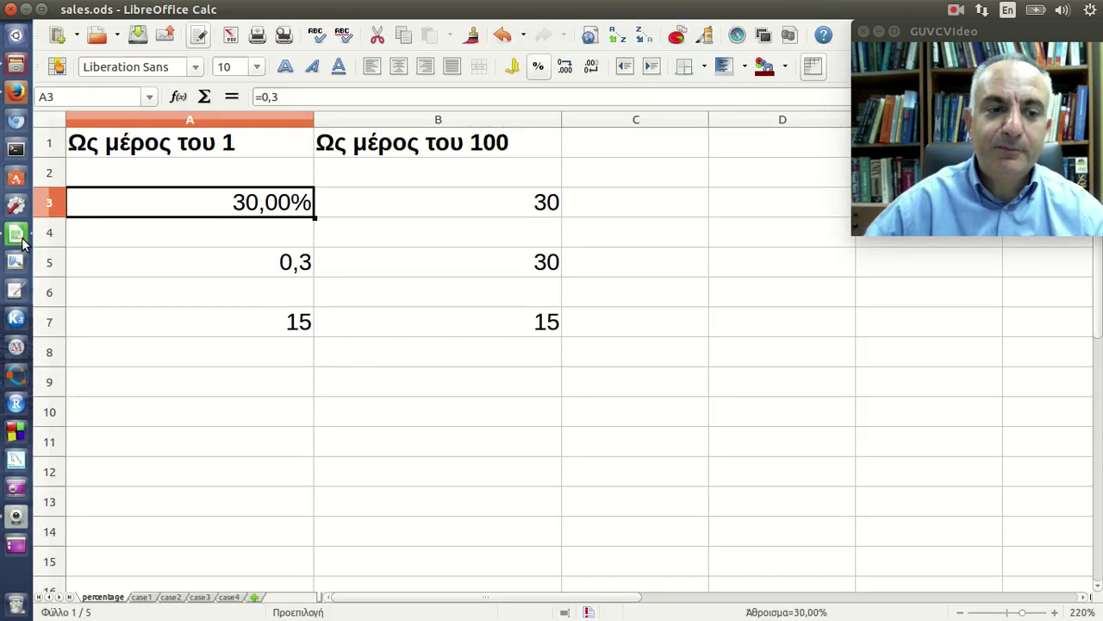
Switch to the case1 sheet and inspect the original price 50,00 € and discount 15,00 €.
{"action": "left_click", "coordinate": [141, 599]}
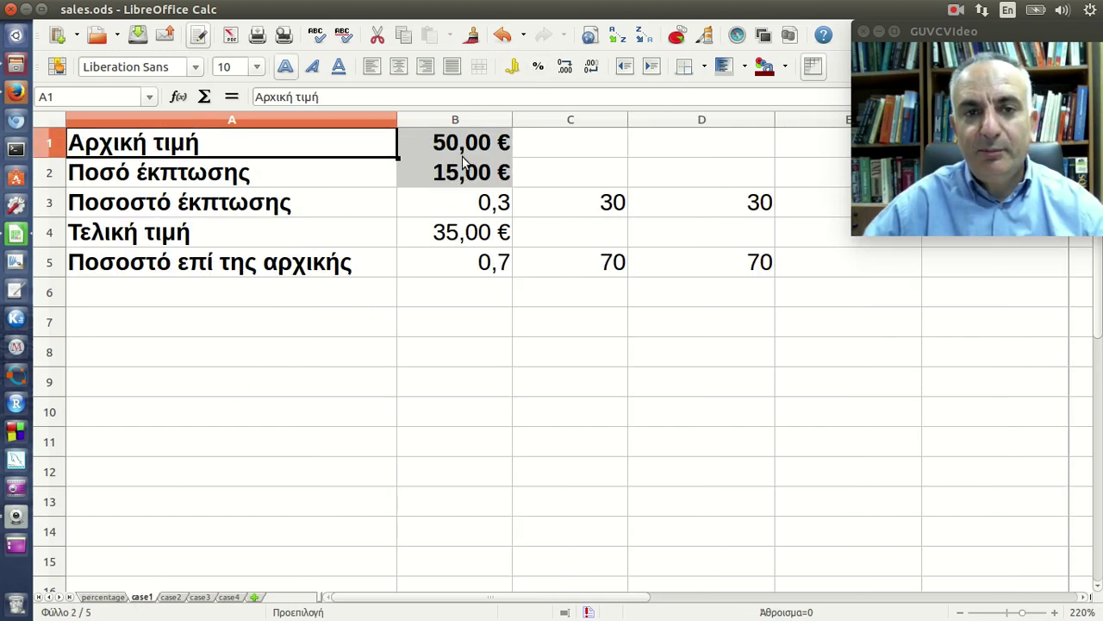
{"action": "left_click_drag", "start_coordinate": [462, 156], "coordinate": [471, 173]}
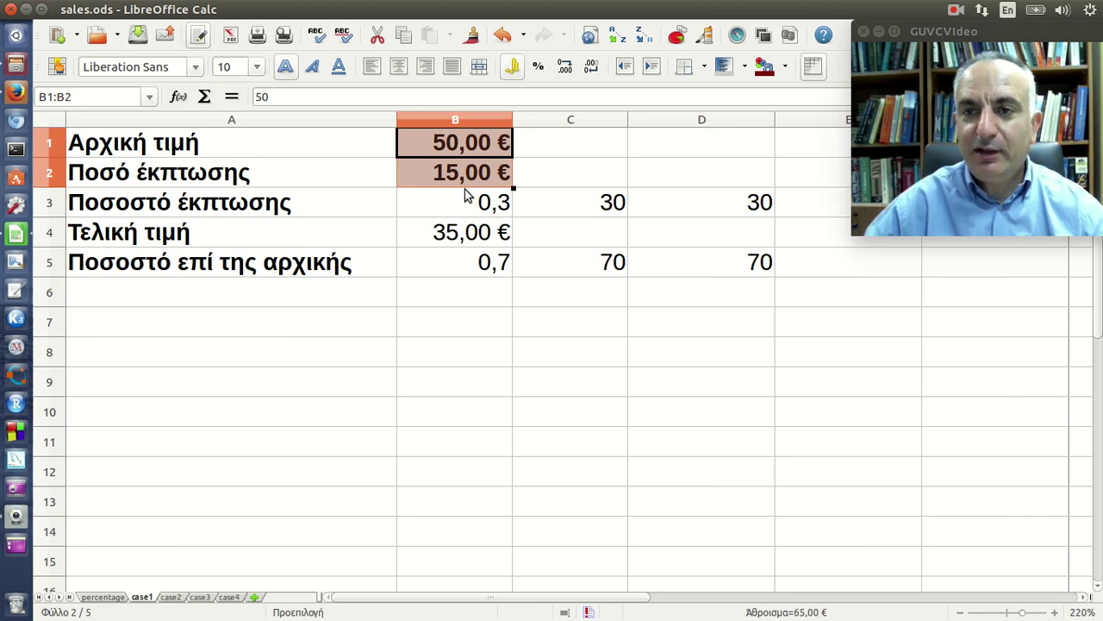
{"action": "left_click", "coordinate": [459, 191]}
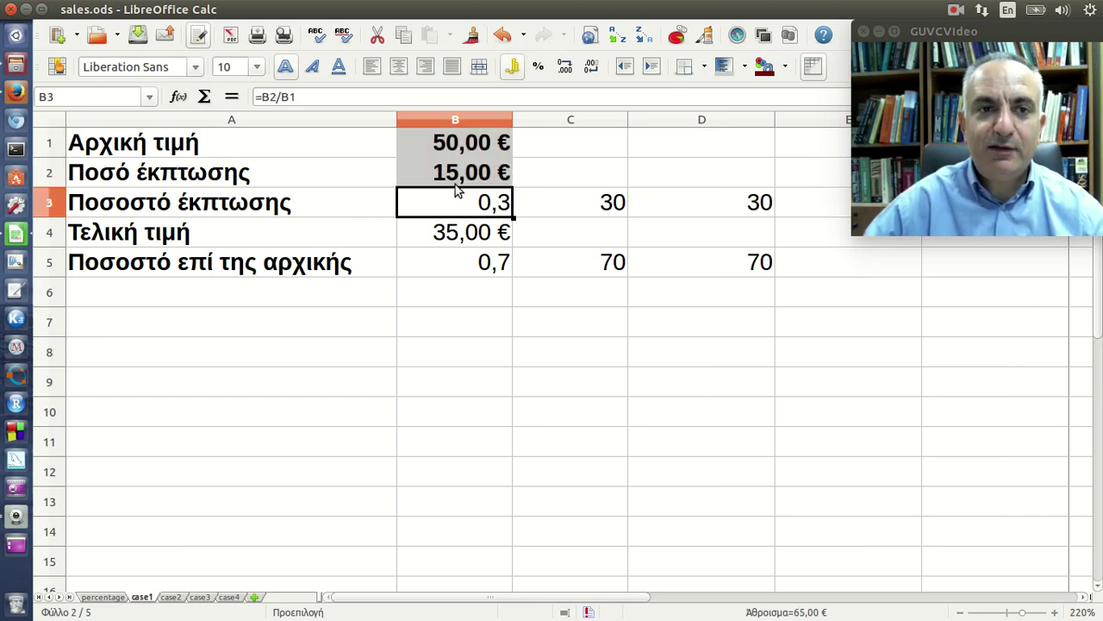
{"action": "left_click", "coordinate": [470, 148]}
{"action": "left_click", "coordinate": [473, 182]}
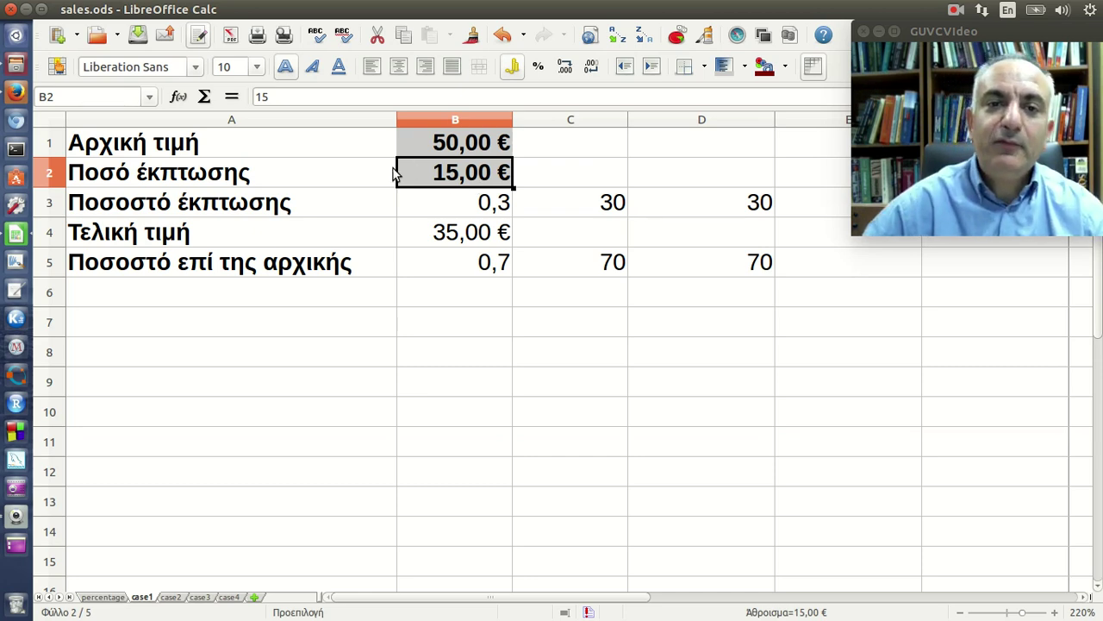
Check B3's formula =B2/B1 and toggle its percent format off and on.
{"action": "left_click", "coordinate": [430, 213]}
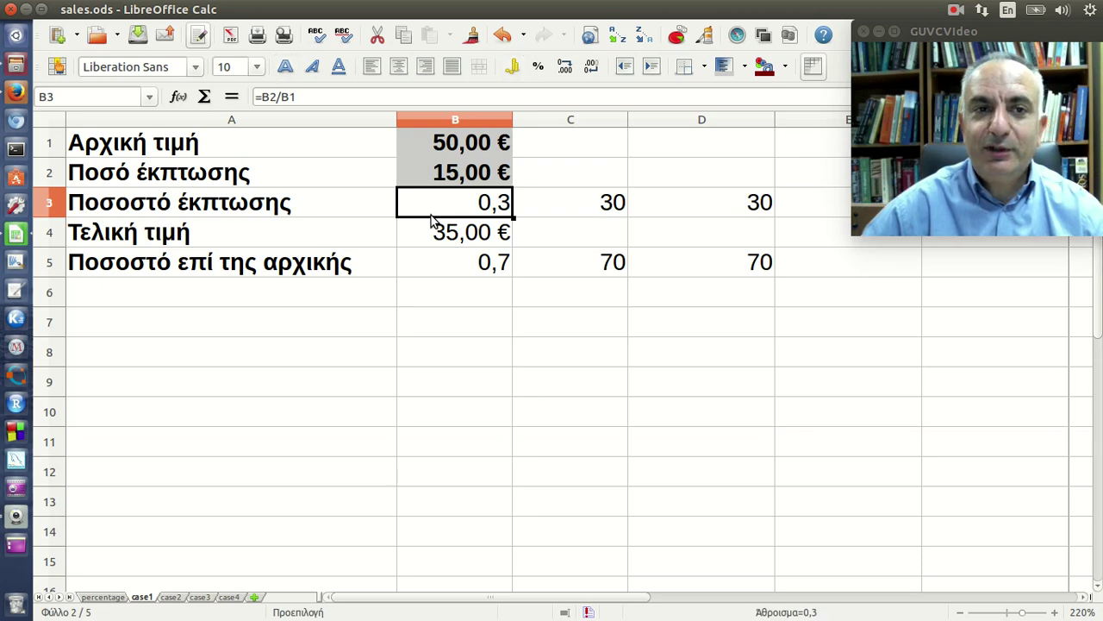
{"action": "left_click", "coordinate": [348, 96]}
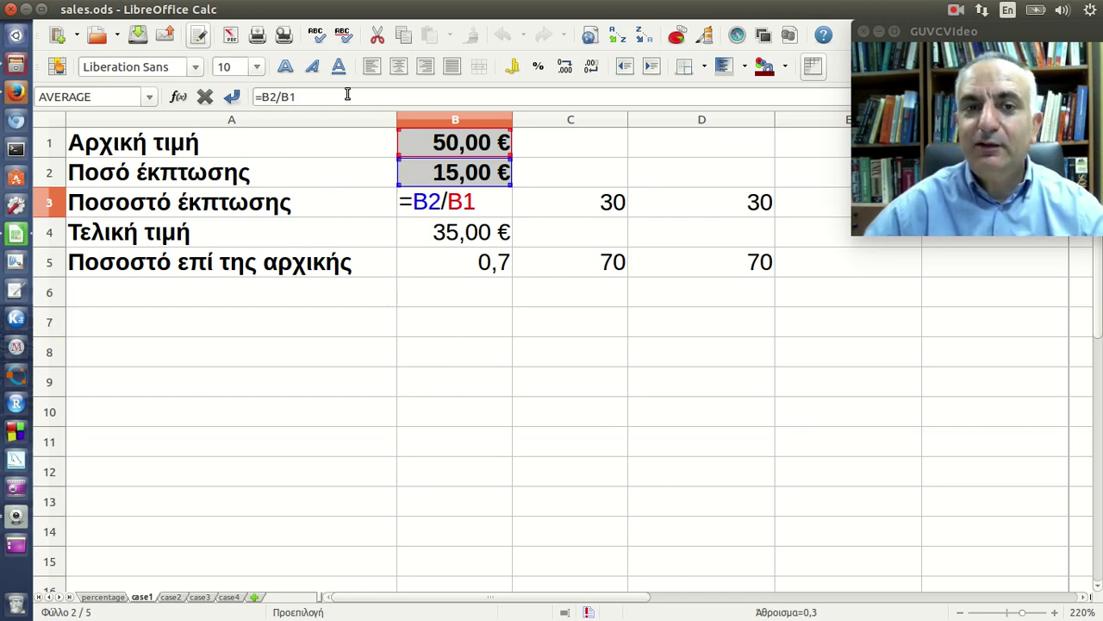
{"action": "key", "text": "Return"}
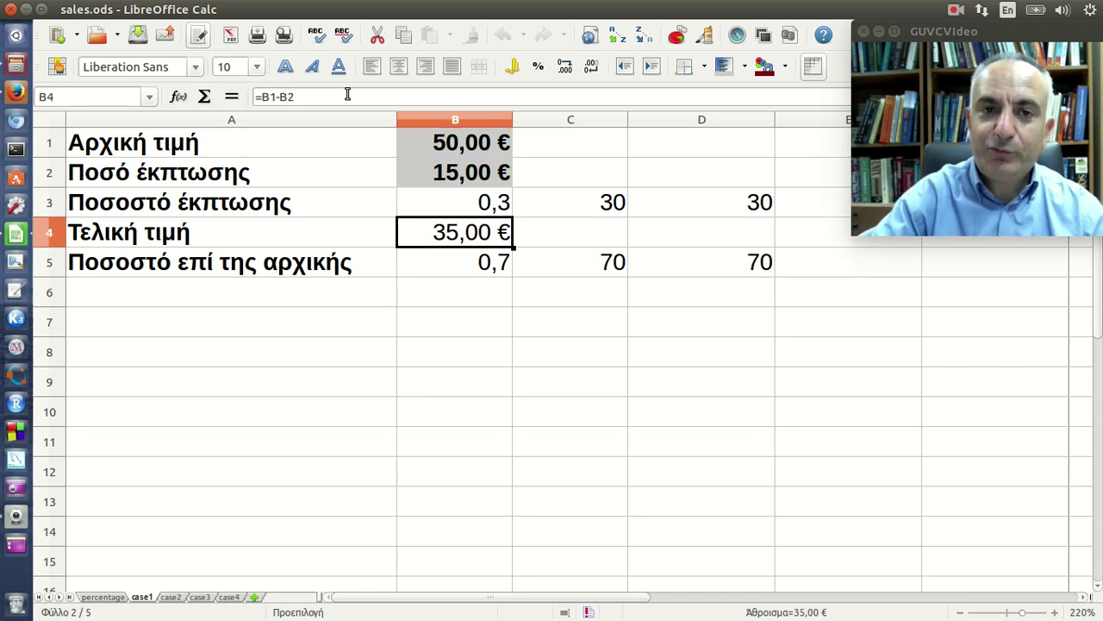
{"action": "key", "text": "Up"}
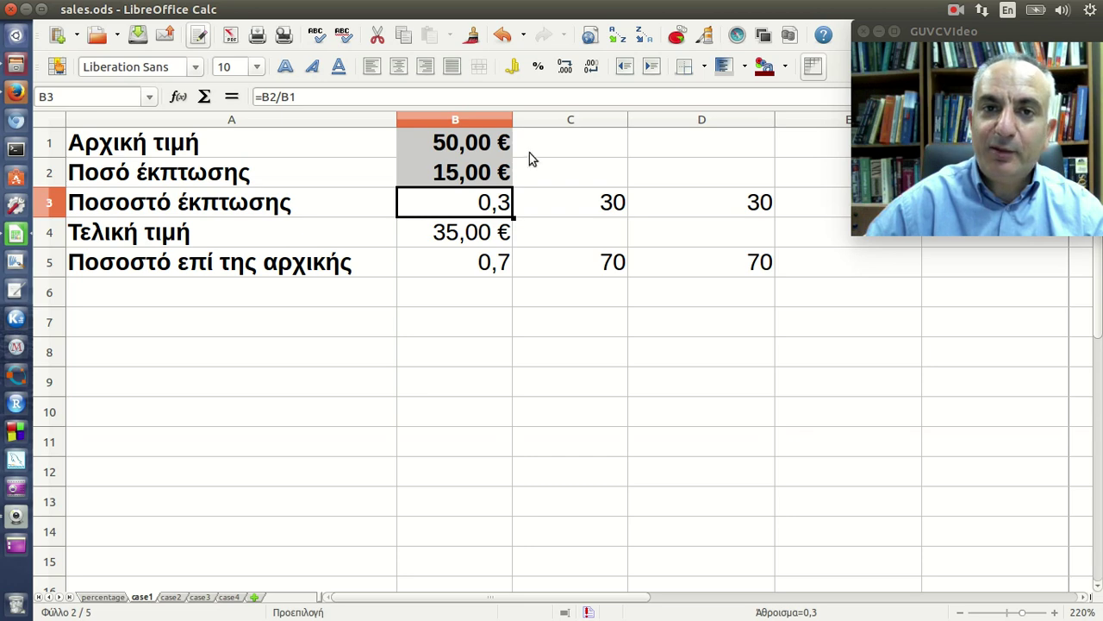
{"action": "left_click", "coordinate": [538, 67]}
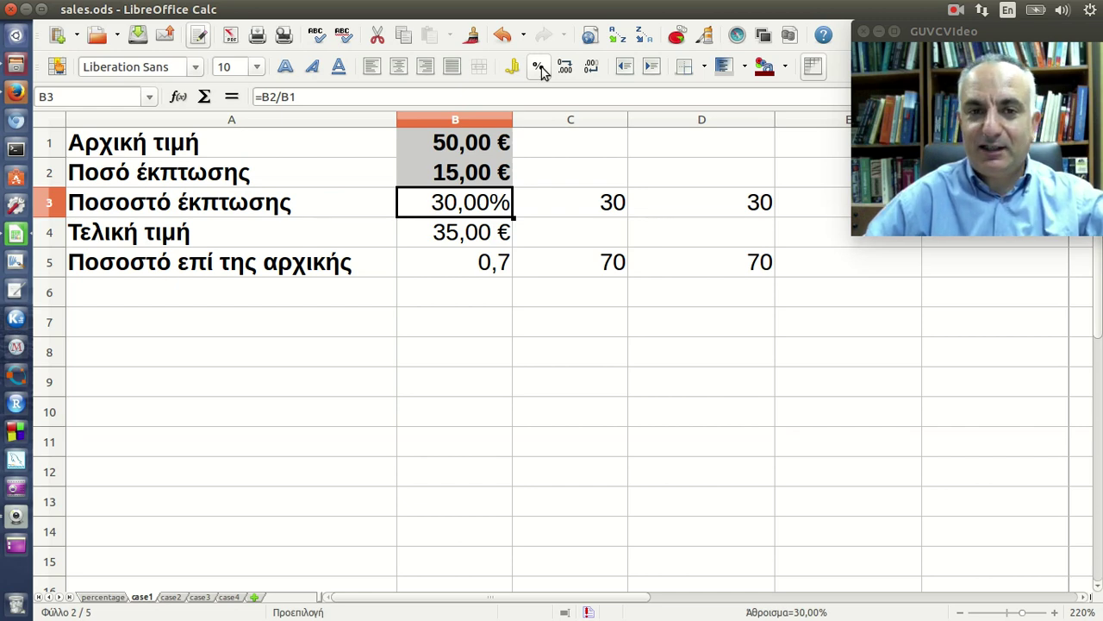
{"action": "left_click", "coordinate": [540, 69]}
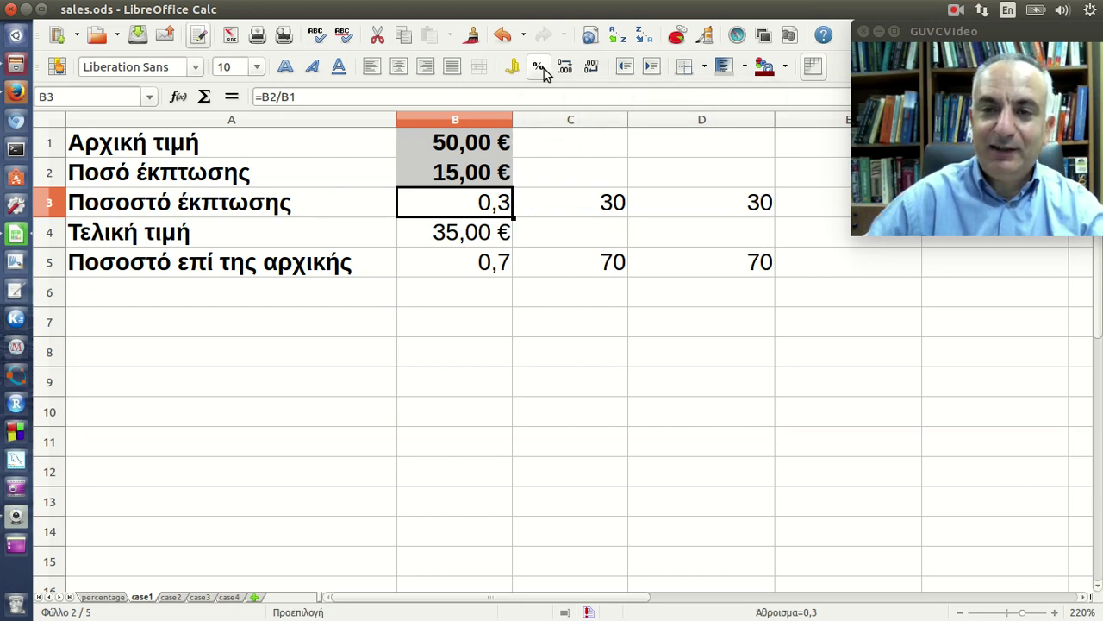
{"action": "left_click", "coordinate": [540, 68]}
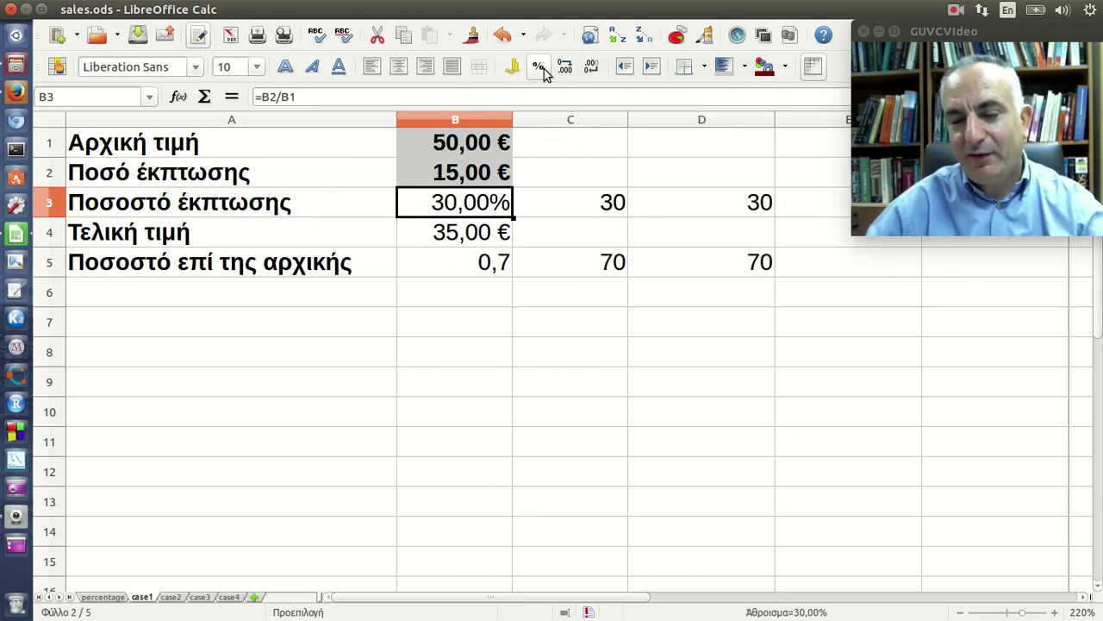
Review the C3 and D3 formulas, removing a stray character typed into C3.
{"action": "left_click", "coordinate": [570, 211]}
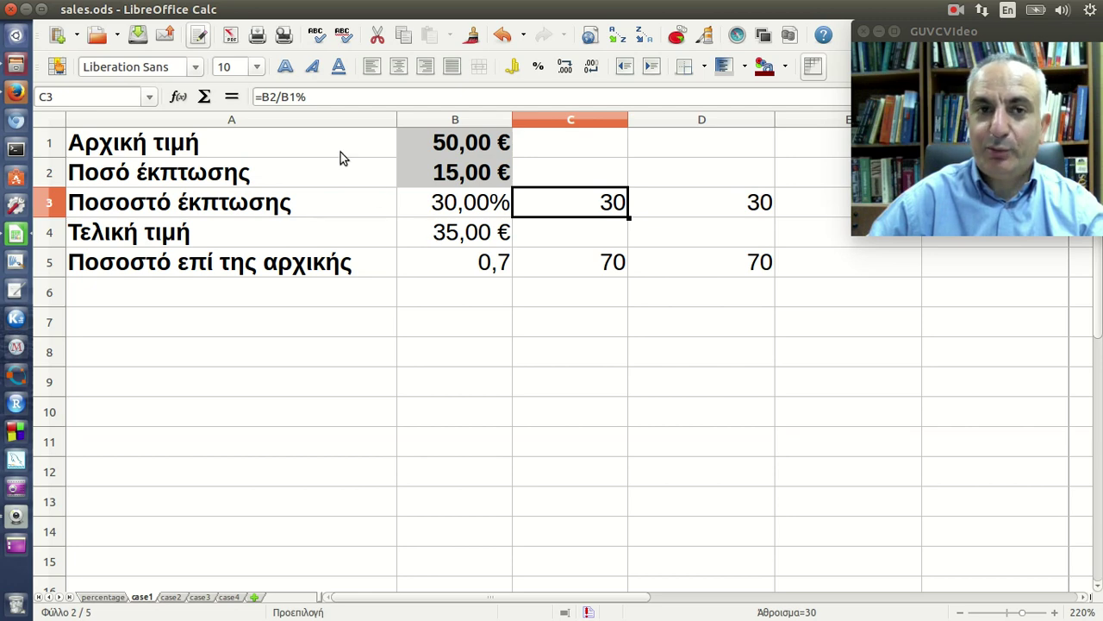
{"action": "left_click", "coordinate": [322, 97]}
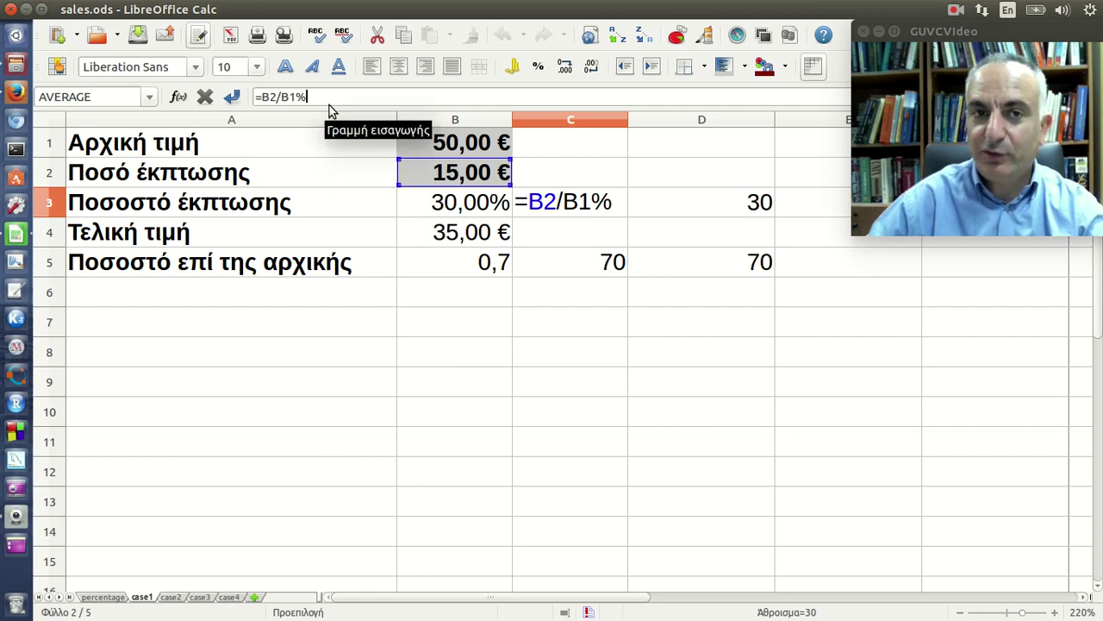
{"action": "type", "text": "`"}
{"action": "key", "text": "BackSpace"}
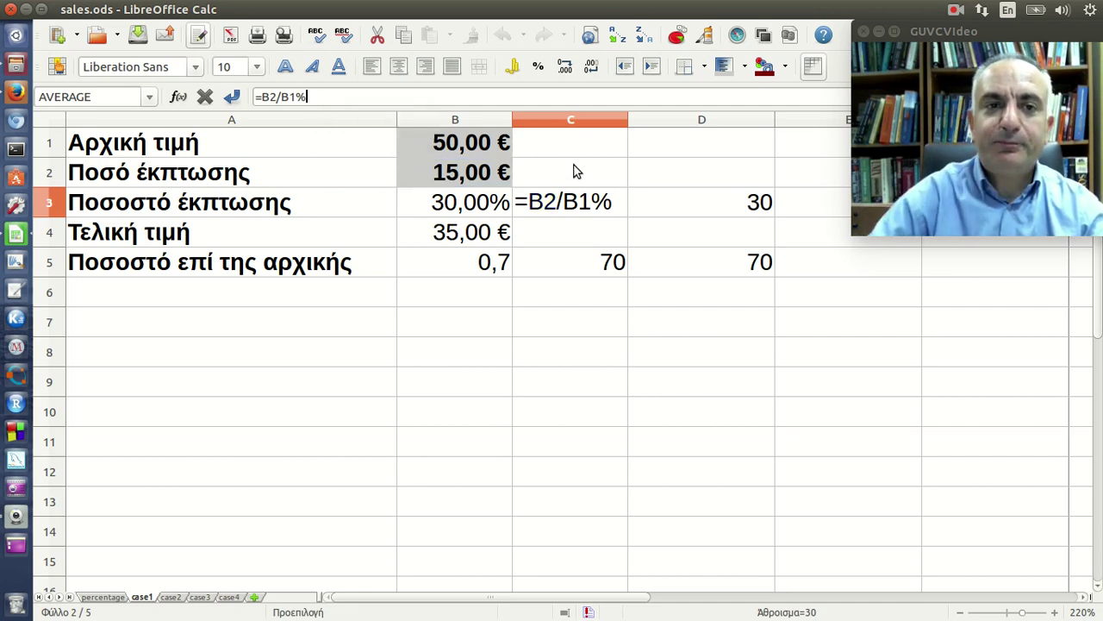
{"action": "key", "text": "Return"}
{"action": "left_click", "coordinate": [717, 205]}
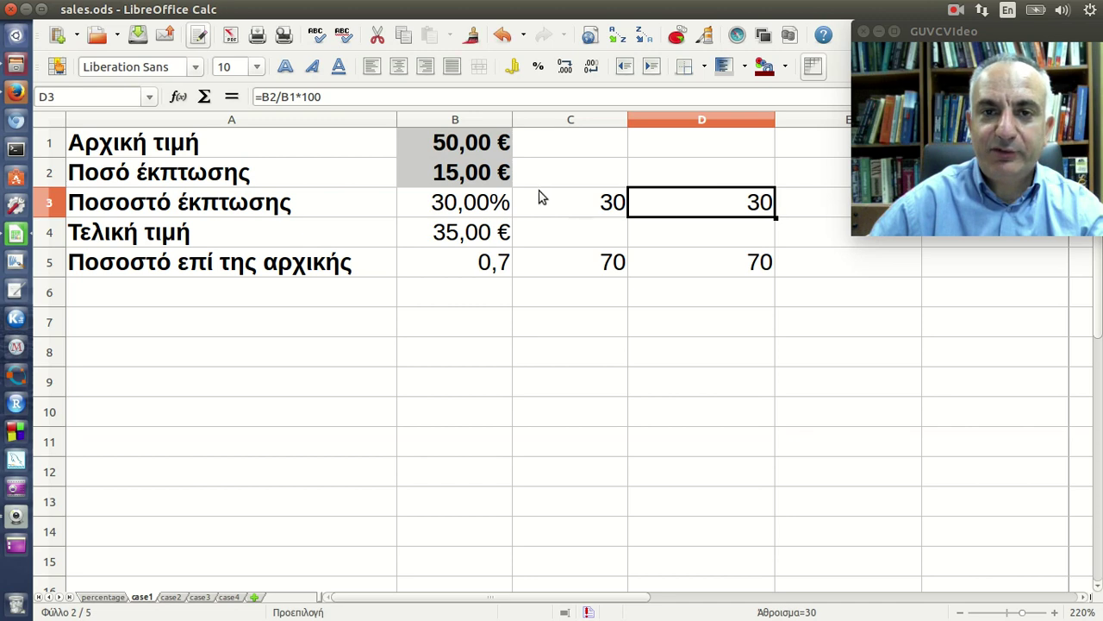
{"action": "left_click", "coordinate": [430, 97]}
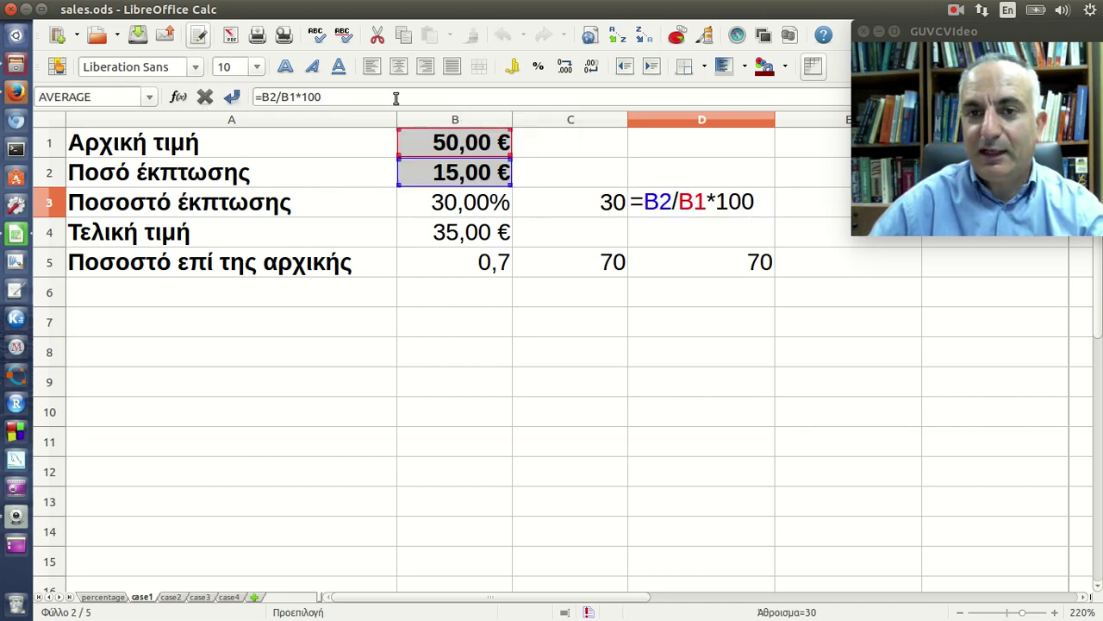
{"action": "key", "text": "Return"}
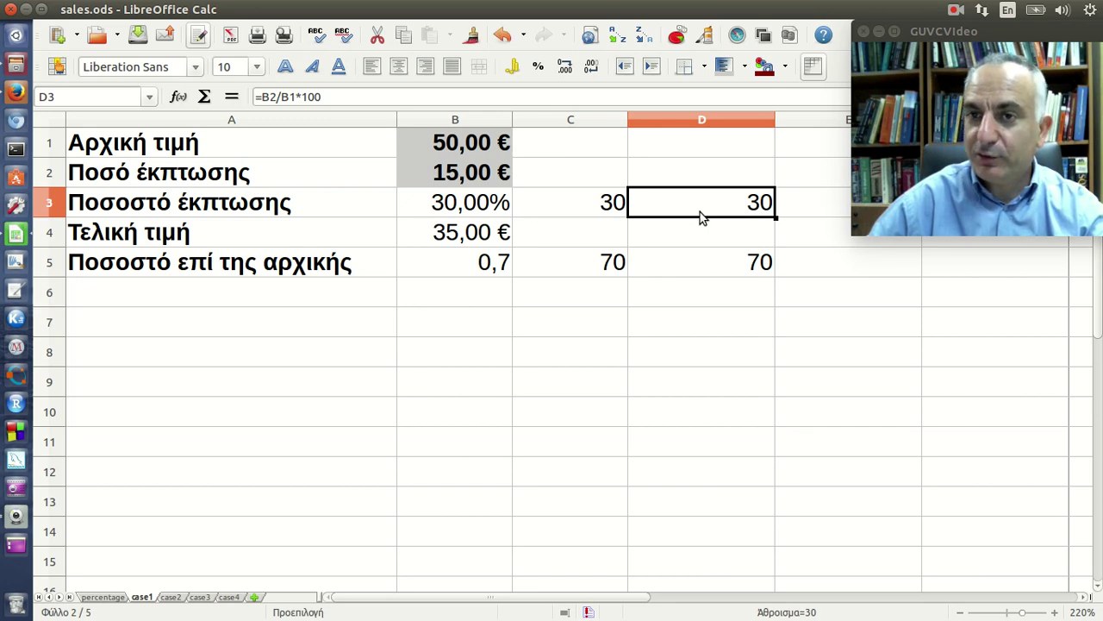
Compare the C3 and D3 formulas, then show B3's discount rate as plain 0,3.
{"action": "left_click", "coordinate": [593, 213]}
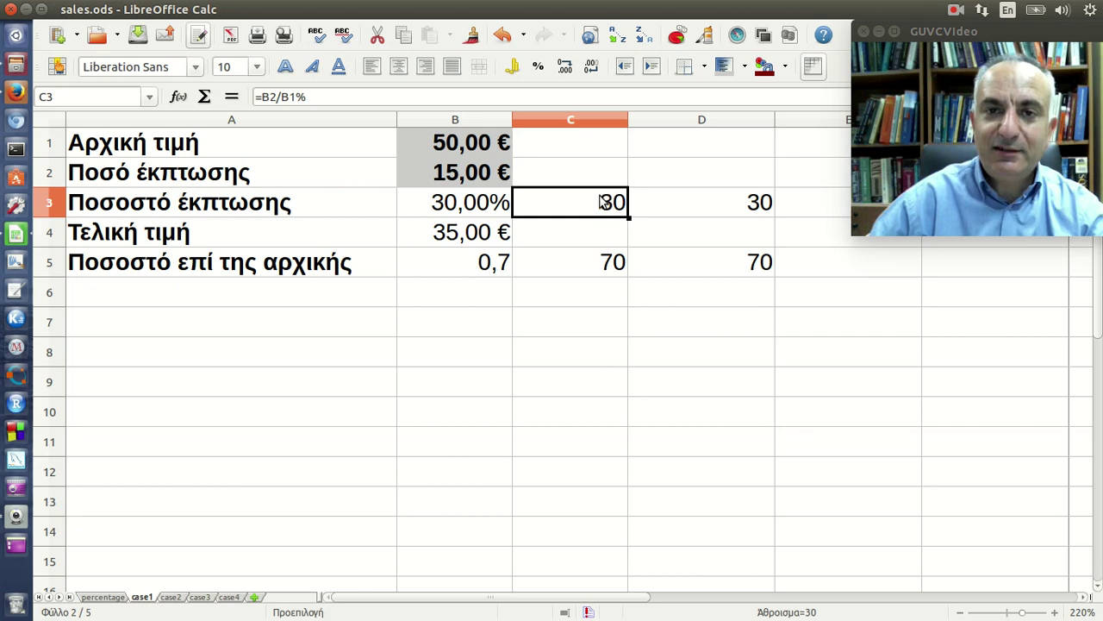
{"action": "left_click", "coordinate": [670, 210]}
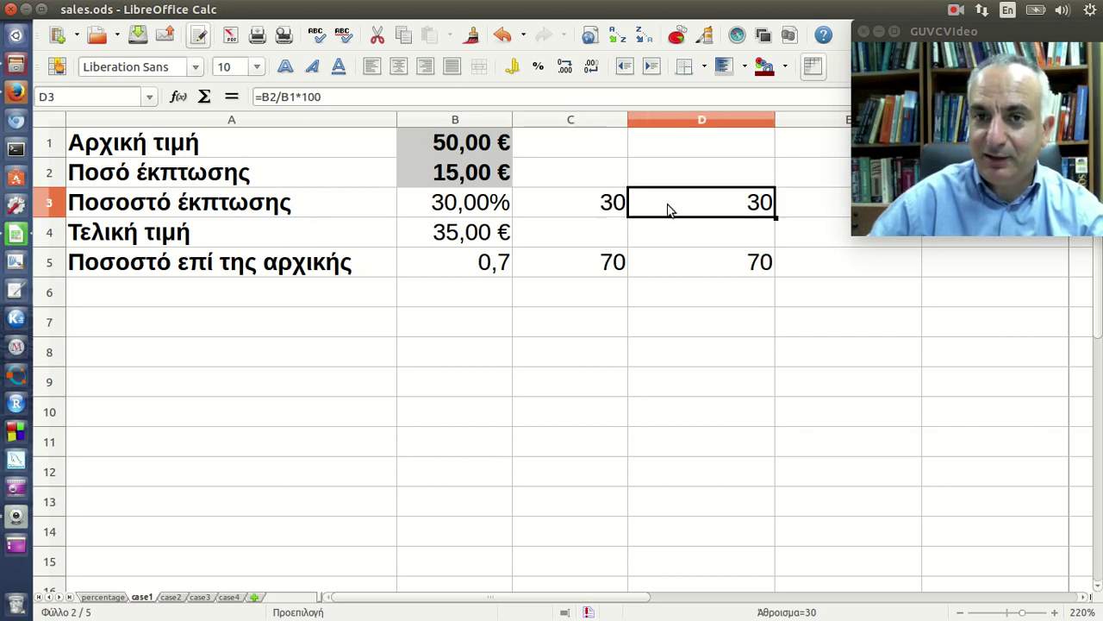
{"action": "left_click", "coordinate": [588, 215]}
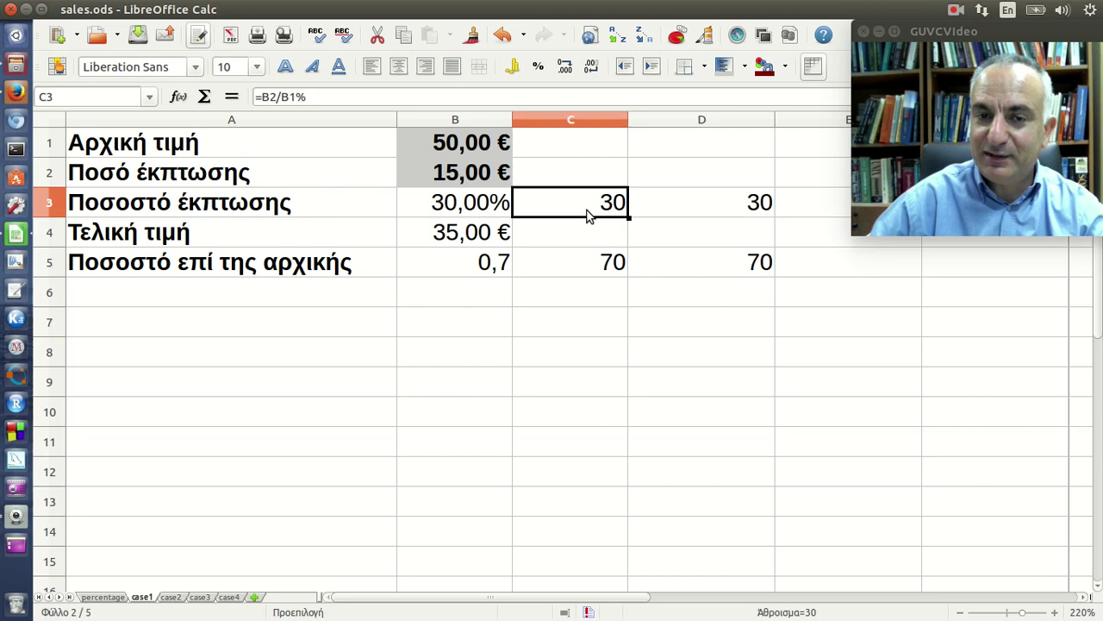
{"action": "left_click", "coordinate": [686, 208]}
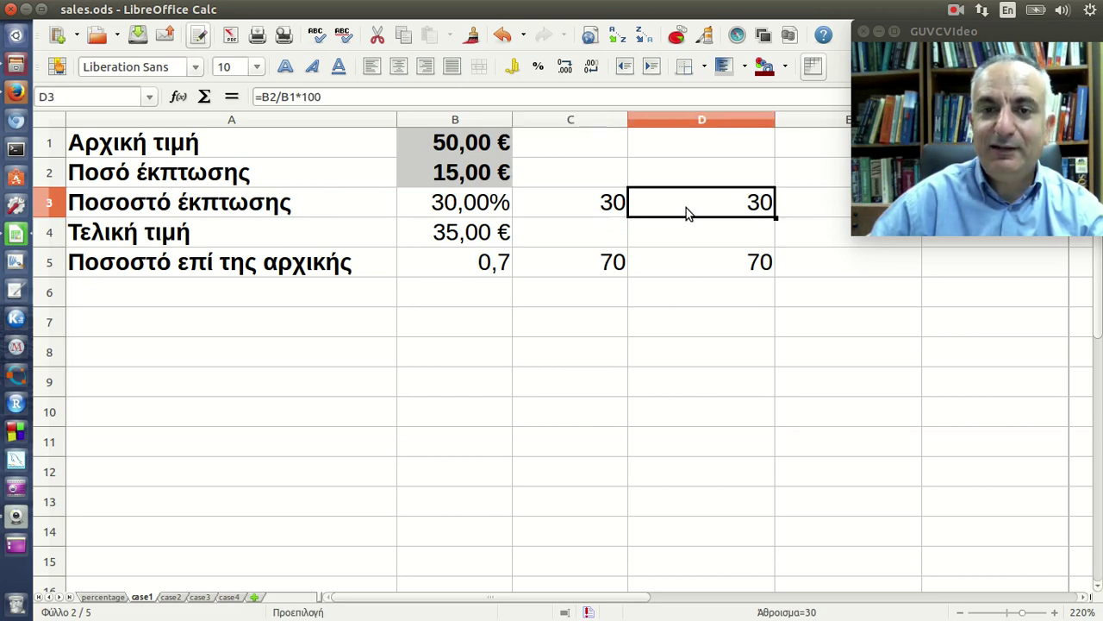
{"action": "left_click", "coordinate": [480, 218]}
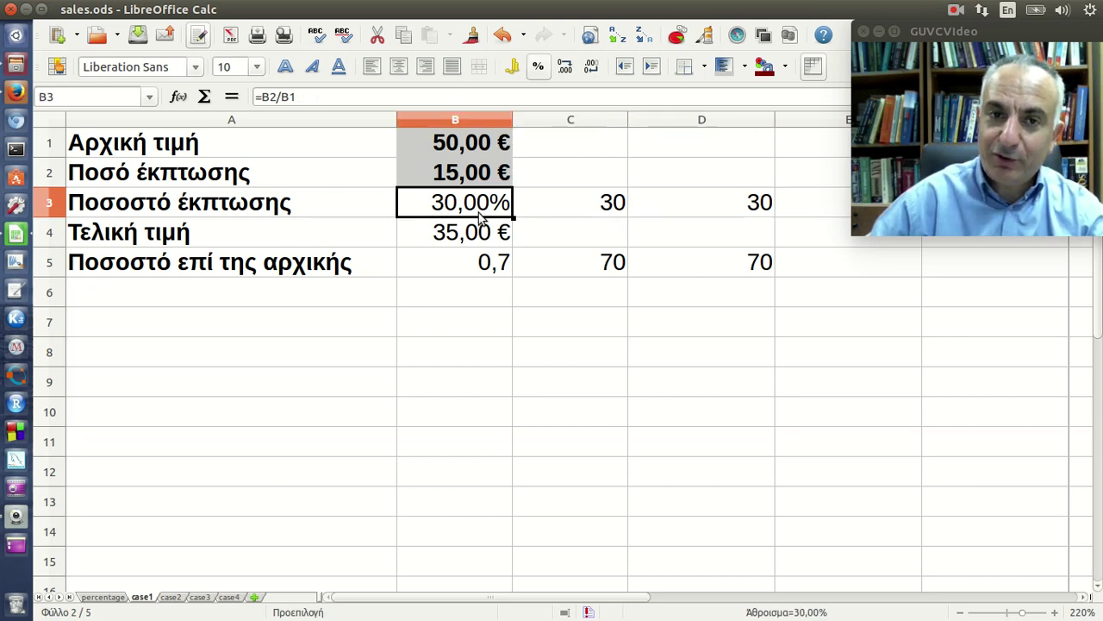
{"action": "left_click", "coordinate": [538, 69]}
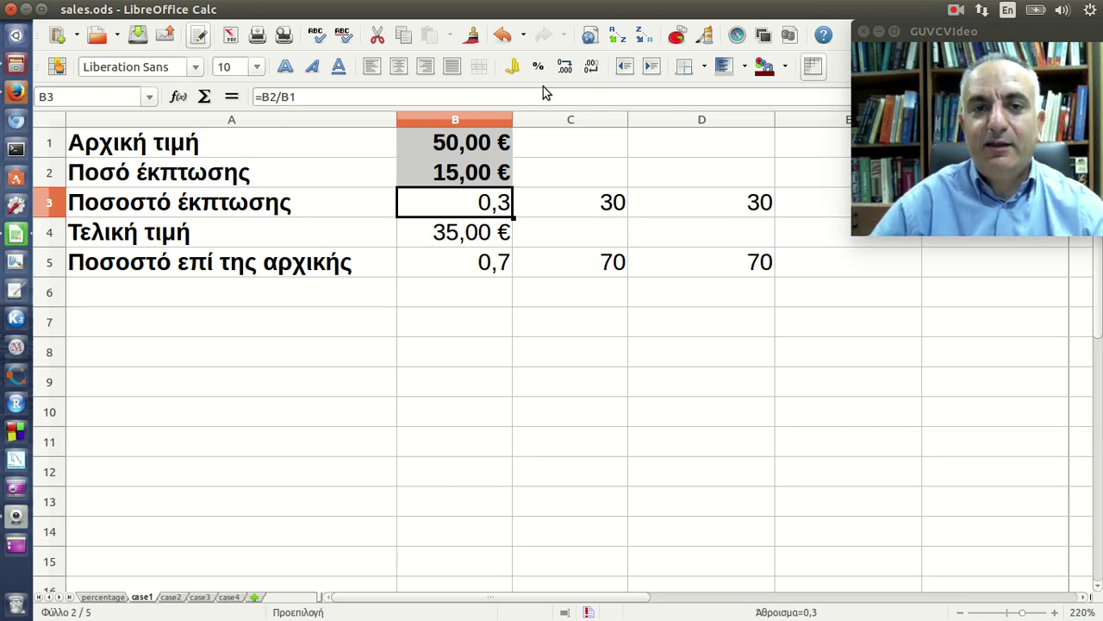
Restore B3 to 30,00% and review =B1-B2 in B4 and =(B1-B2)/B1 in B5.
{"action": "left_click", "coordinate": [538, 67]}
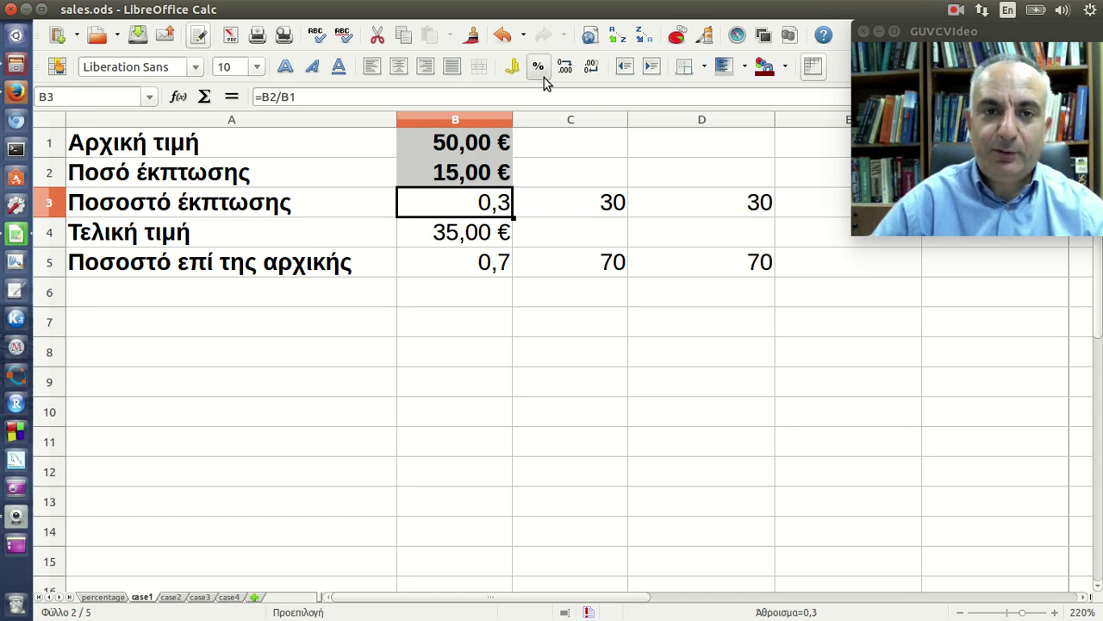
{"action": "left_click", "coordinate": [504, 239]}
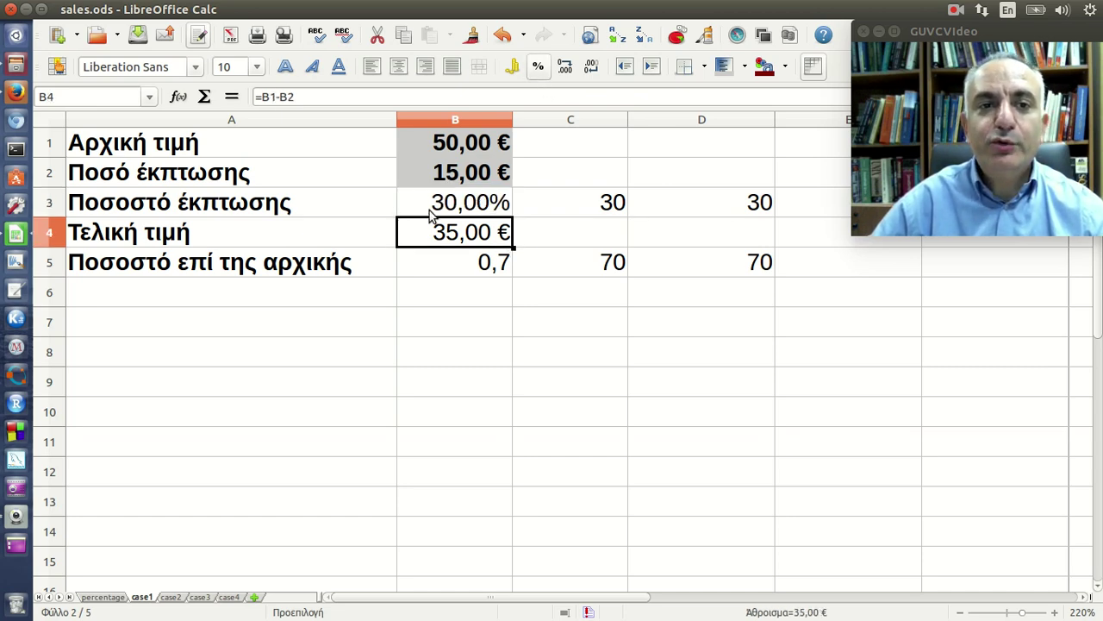
{"action": "left_click", "coordinate": [325, 93]}
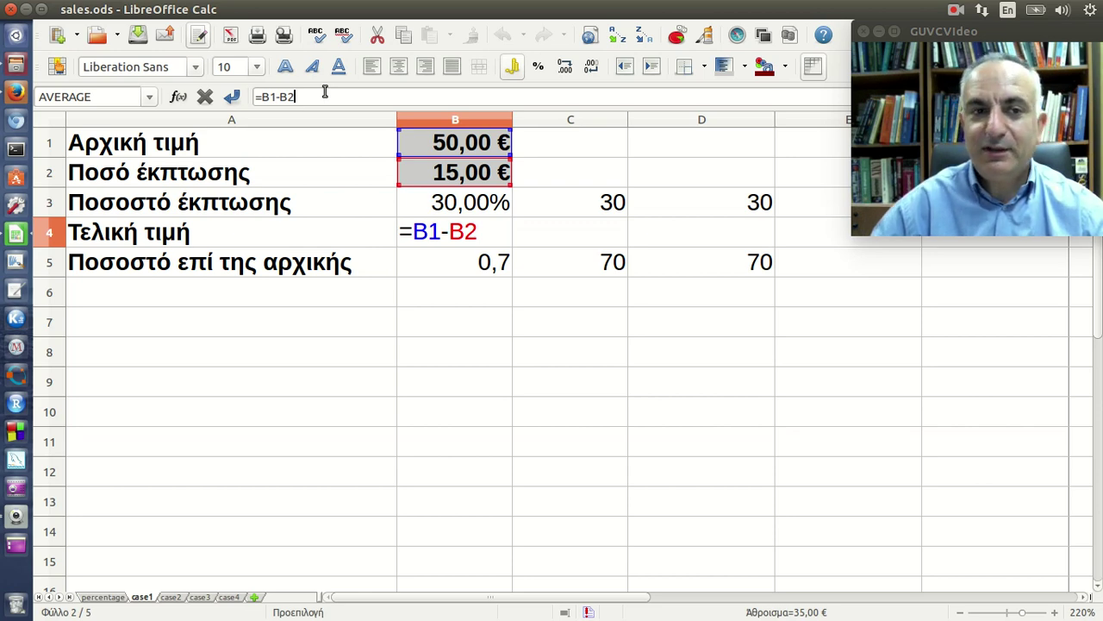
{"action": "key", "text": "Return"}
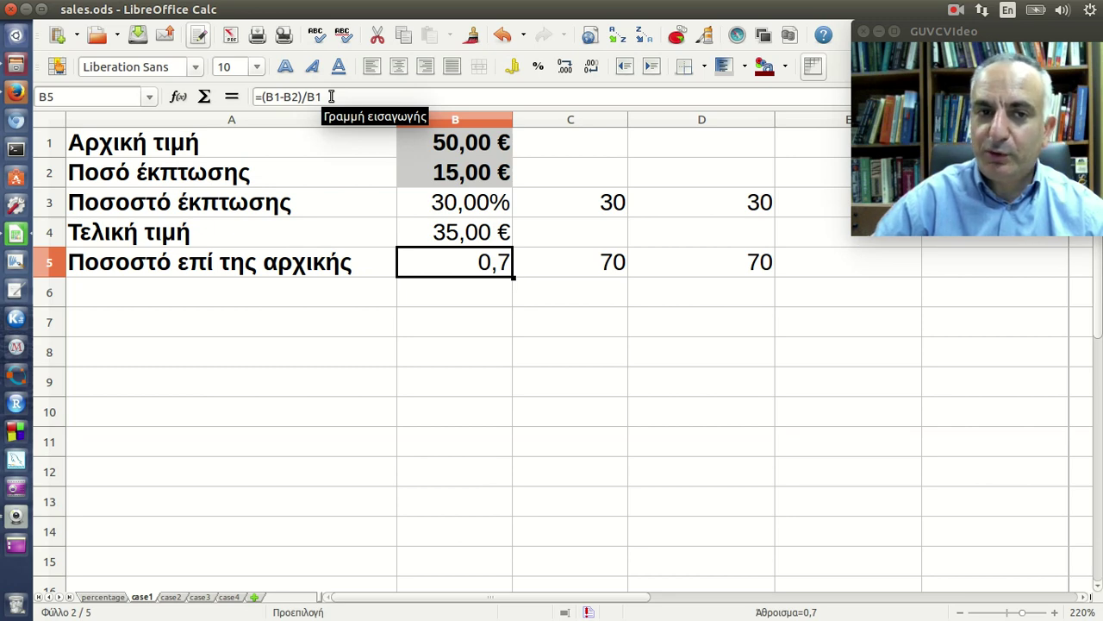
{"action": "left_click", "coordinate": [331, 97]}
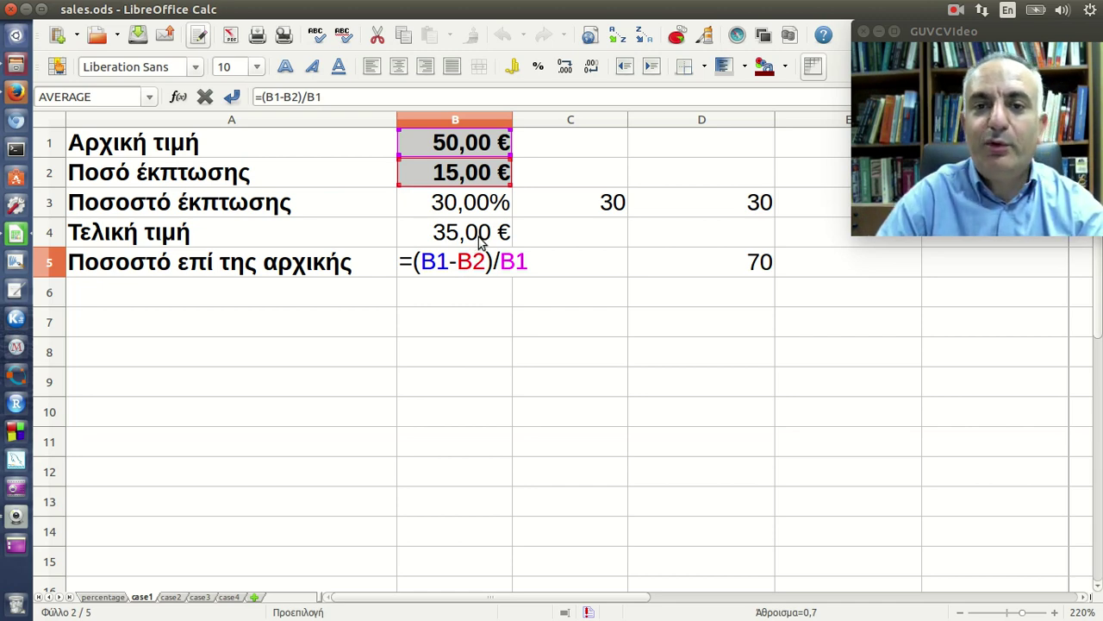
{"action": "key", "text": "Return"}
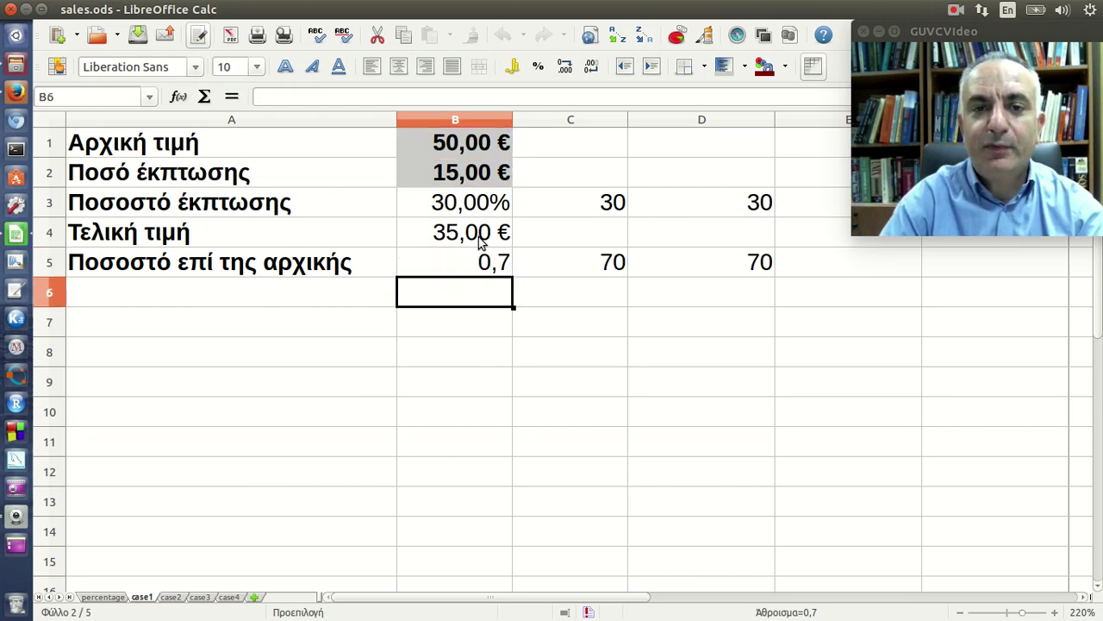
{"action": "key", "text": "Up"}
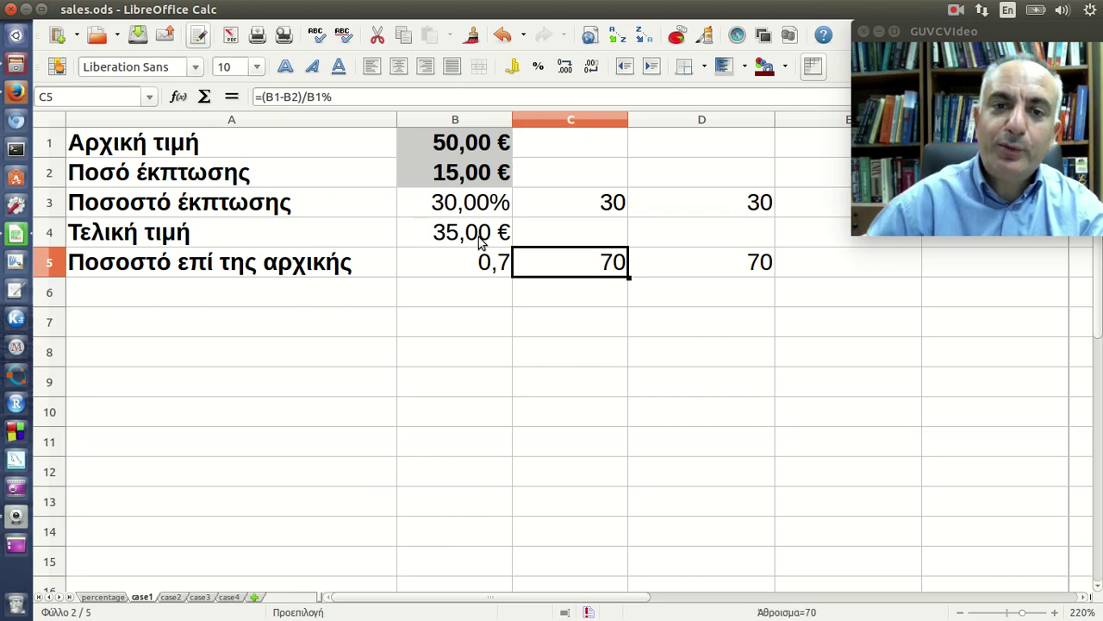
Review the C5 and D5 formulas, both showing 70.
{"action": "left_click", "coordinate": [382, 95]}
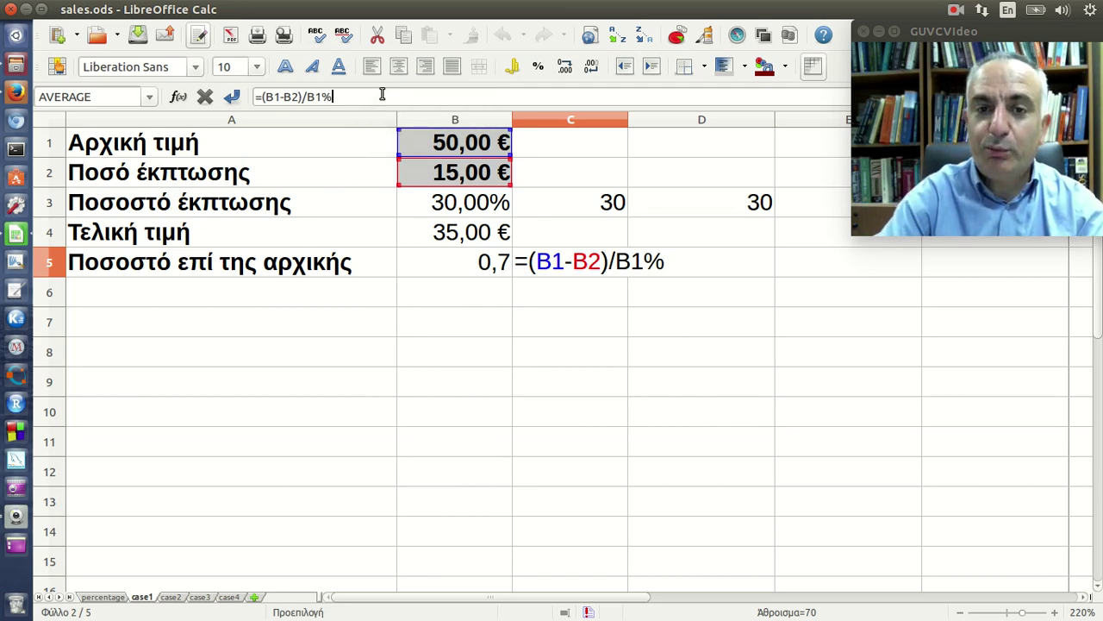
{"action": "key", "text": "Return"}
{"action": "key", "text": "Up"}
{"action": "key", "text": "Right"}
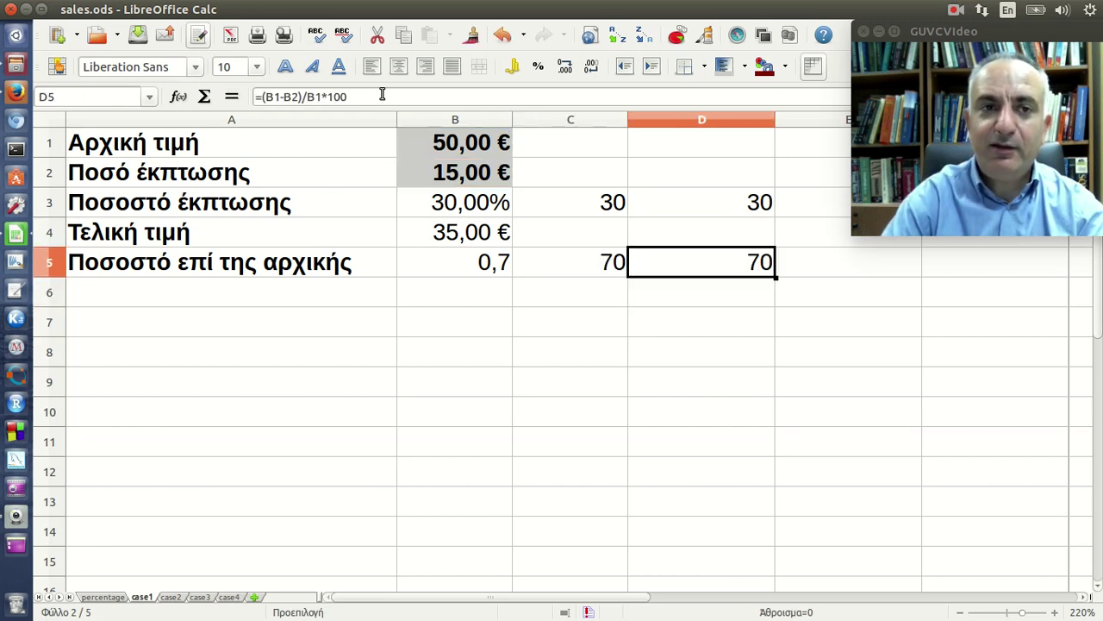
{"action": "left_click", "coordinate": [382, 95]}
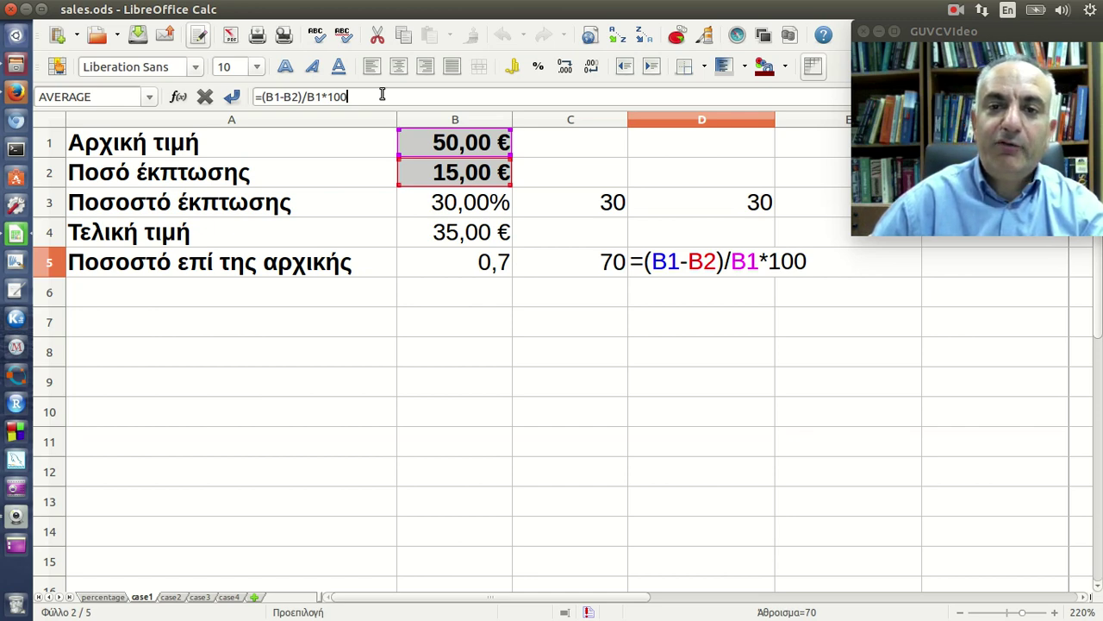
{"action": "key", "text": "Return"}
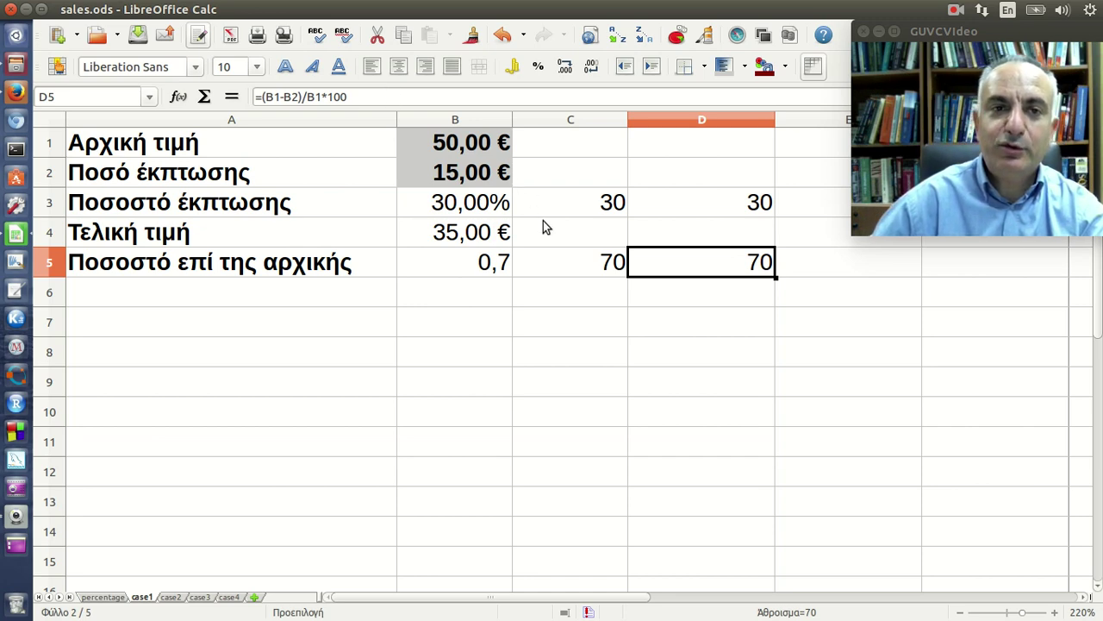
Check C3, then open D3's formula =B2/B1*100 for editing.
{"action": "left_click", "coordinate": [564, 207]}
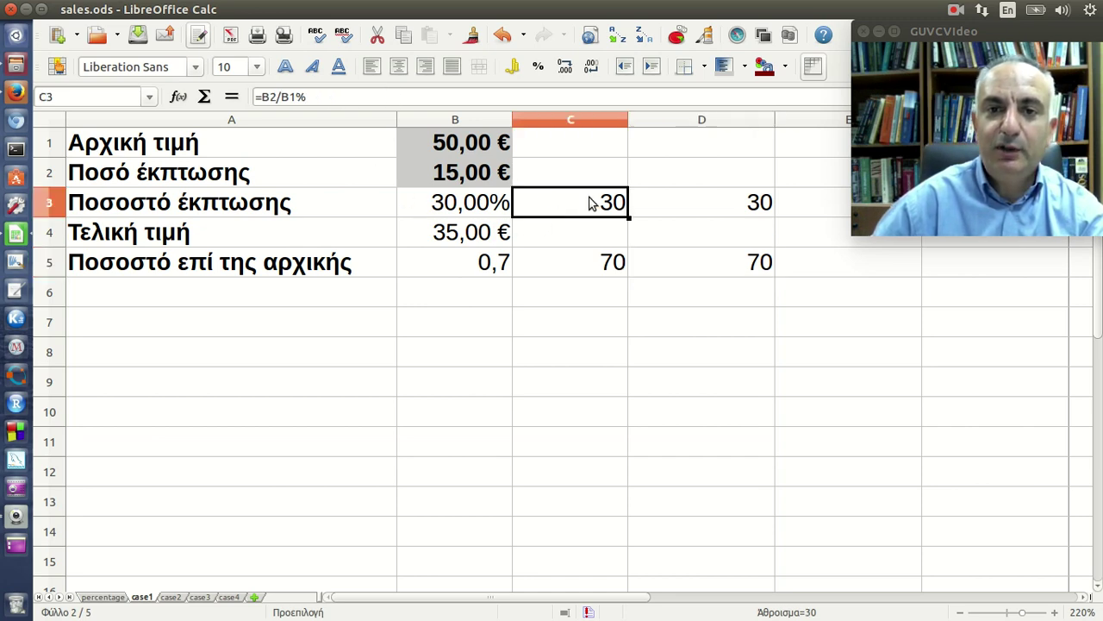
{"action": "left_click", "coordinate": [660, 203]}
{"action": "left_click", "coordinate": [401, 98]}
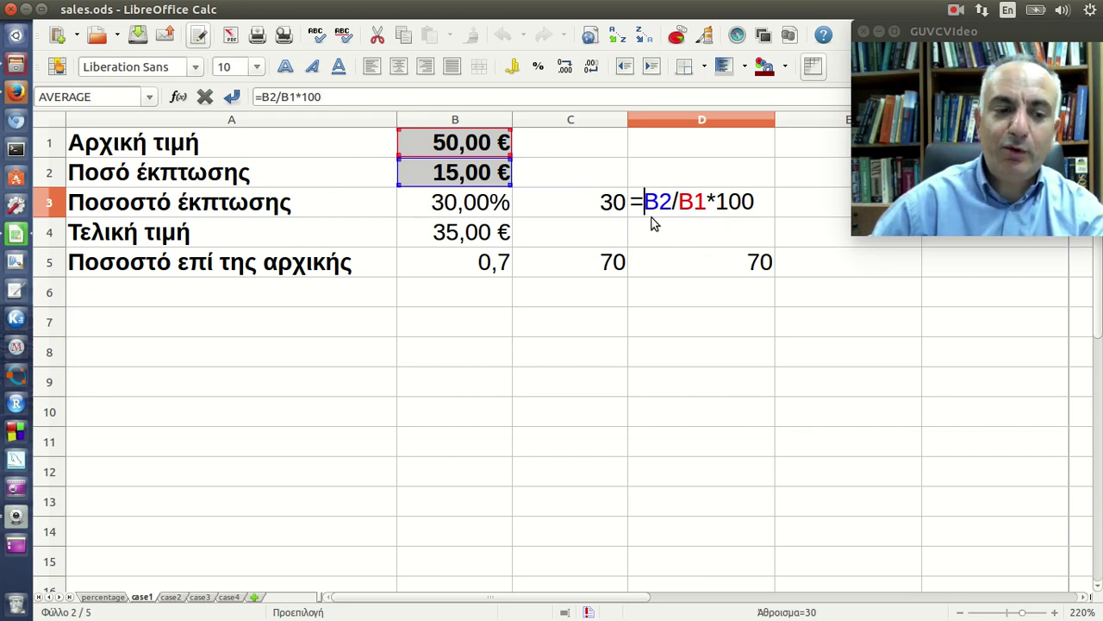
Bracket the division in D3's formula so it reads =(B2/B1)*100.
{"action": "type", "text": "("}
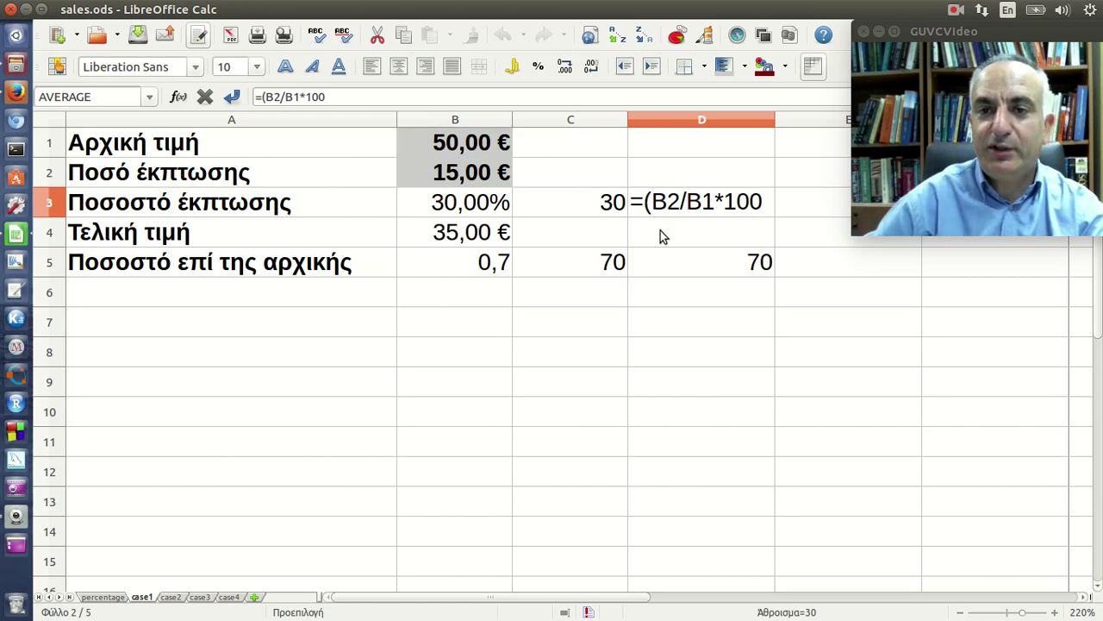
{"action": "left_click", "coordinate": [721, 204]}
{"action": "type", "text": ")"}
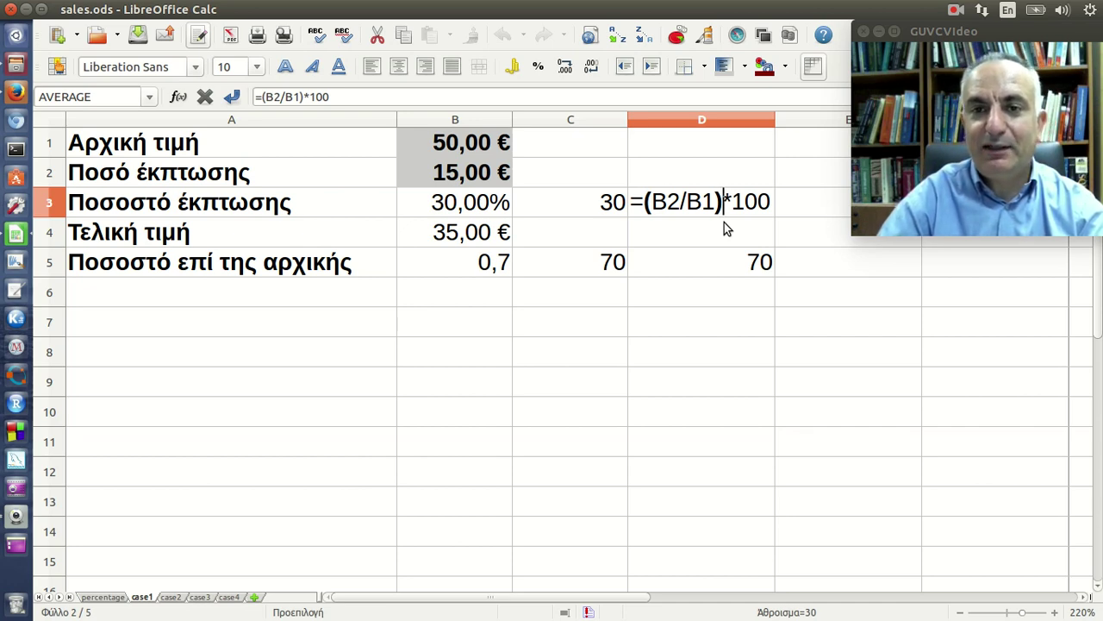
{"action": "key", "text": "Return"}
Recheck that D3's bracketed formula still gives 30, then return to the Firefox lesson page.
{"action": "key", "text": "Up"}
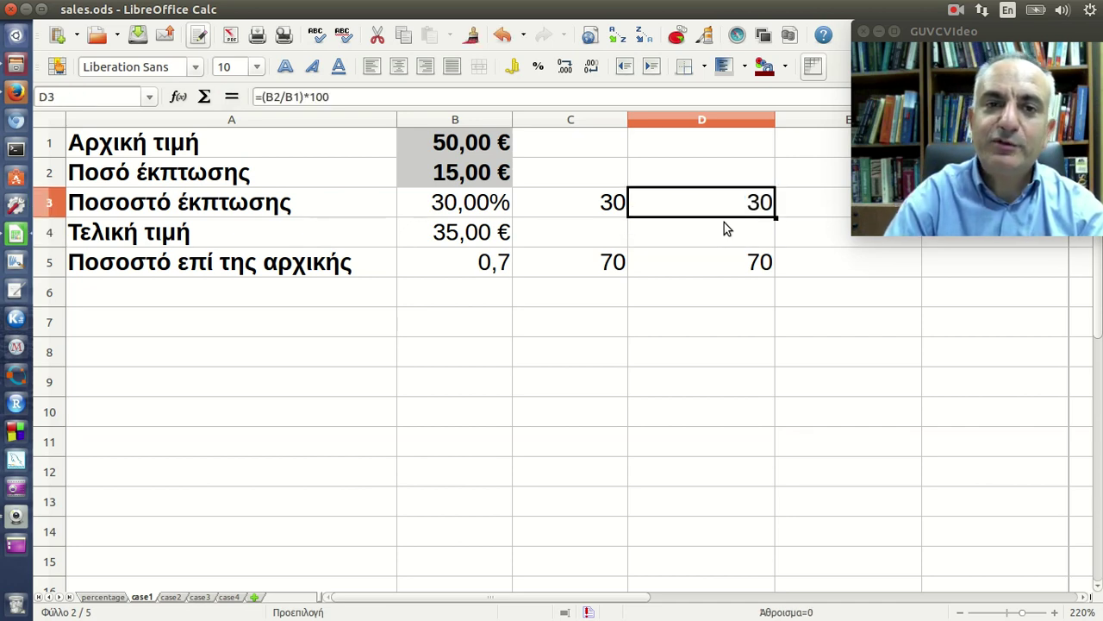
{"action": "left_click", "coordinate": [623, 99]}
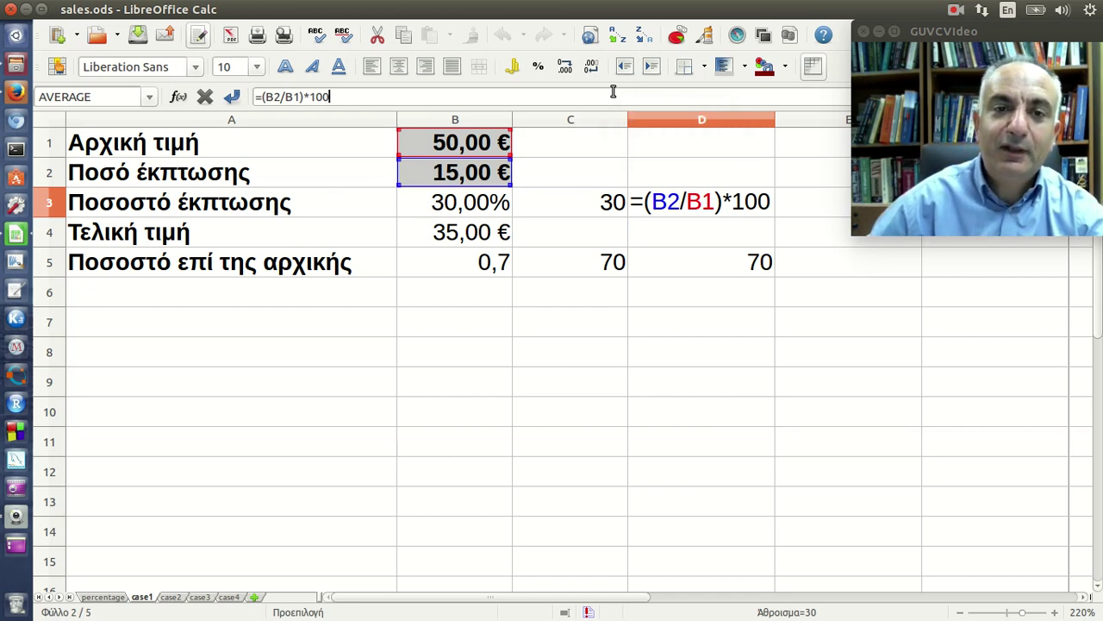
{"action": "key", "text": "Return"}
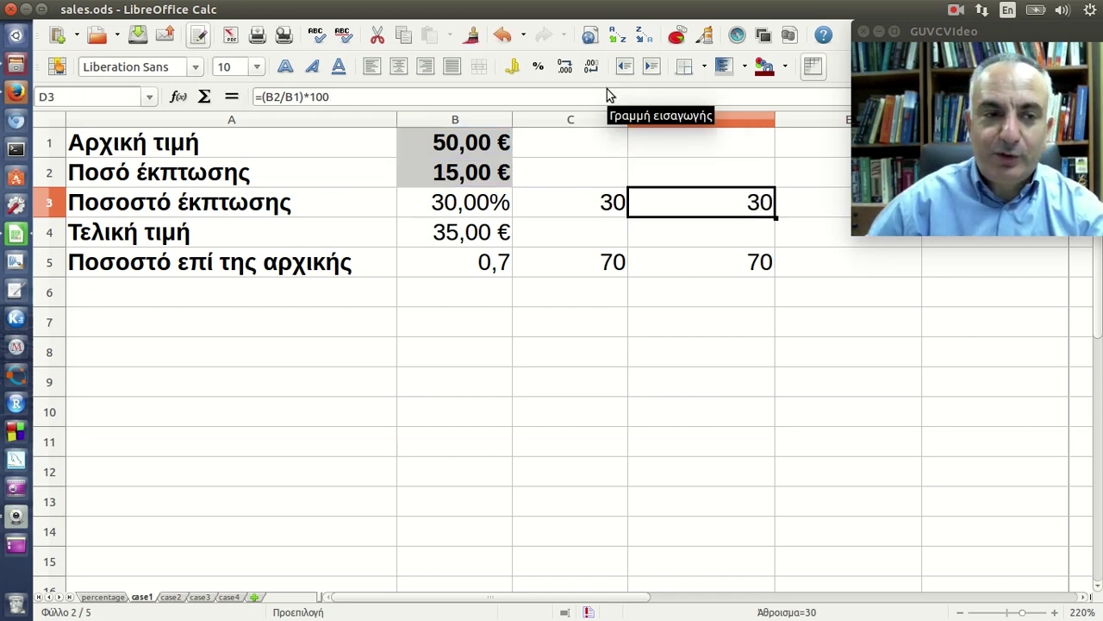
{"action": "left_click", "coordinate": [18, 90]}
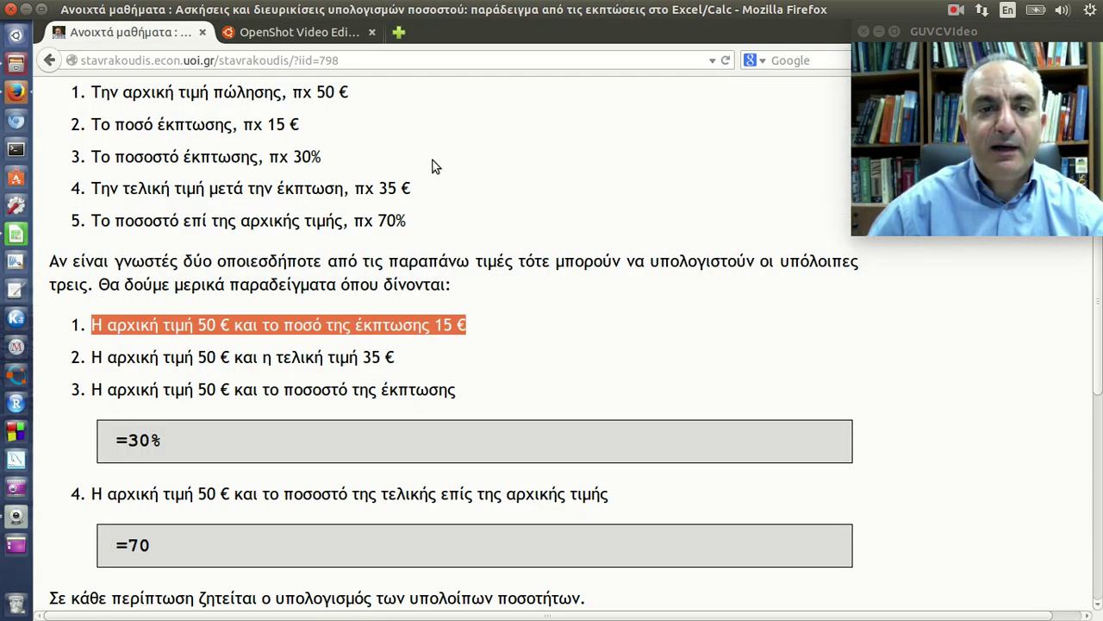
Scroll the lesson page down to the third and fourth worked discount examples.
{"action": "left_click", "coordinate": [433, 166]}
{"action": "scroll", "coordinate": [381, 216], "scroll_direction": "down", "scroll_amount": 1}
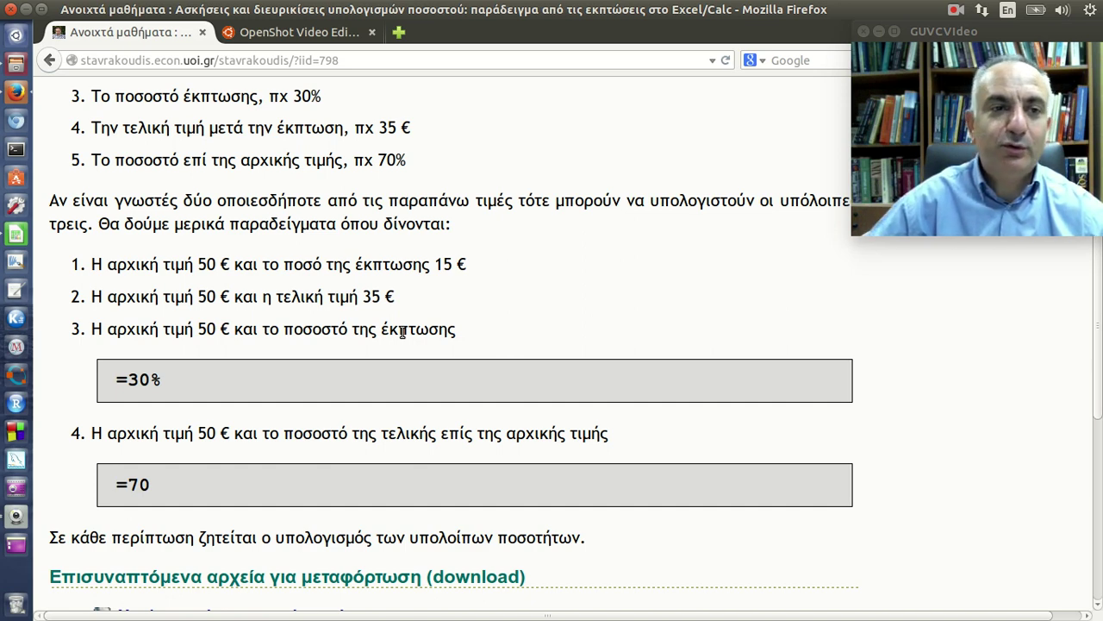
On the case2 sheet, review prices 50 and 35 and B2's discount formula =B1-B4.
{"action": "left_click", "coordinate": [19, 243]}
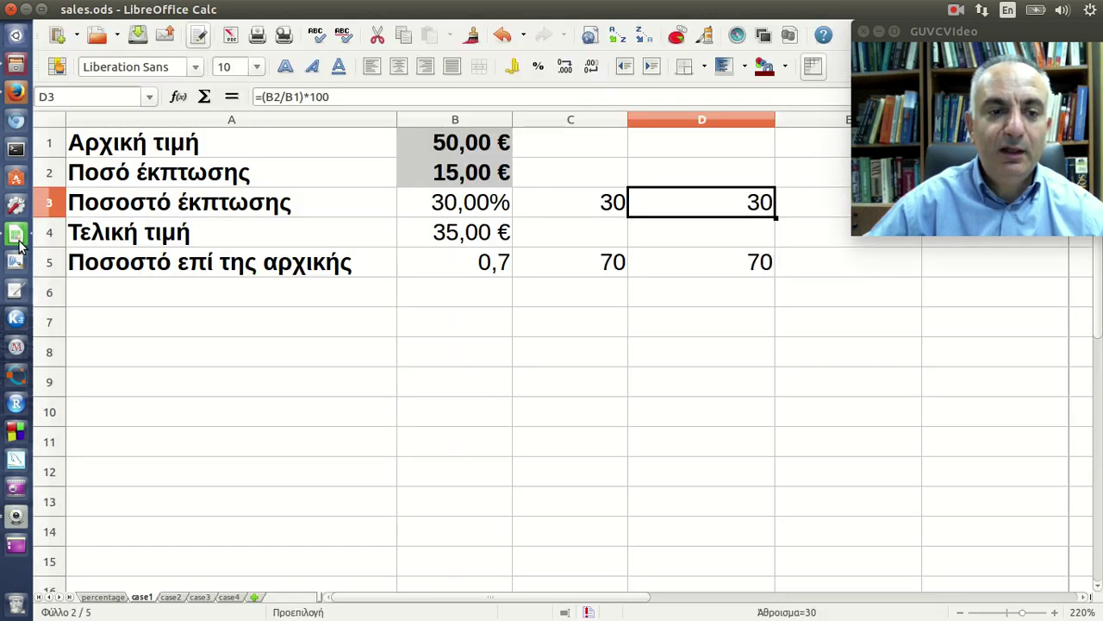
{"action": "left_click", "coordinate": [171, 598]}
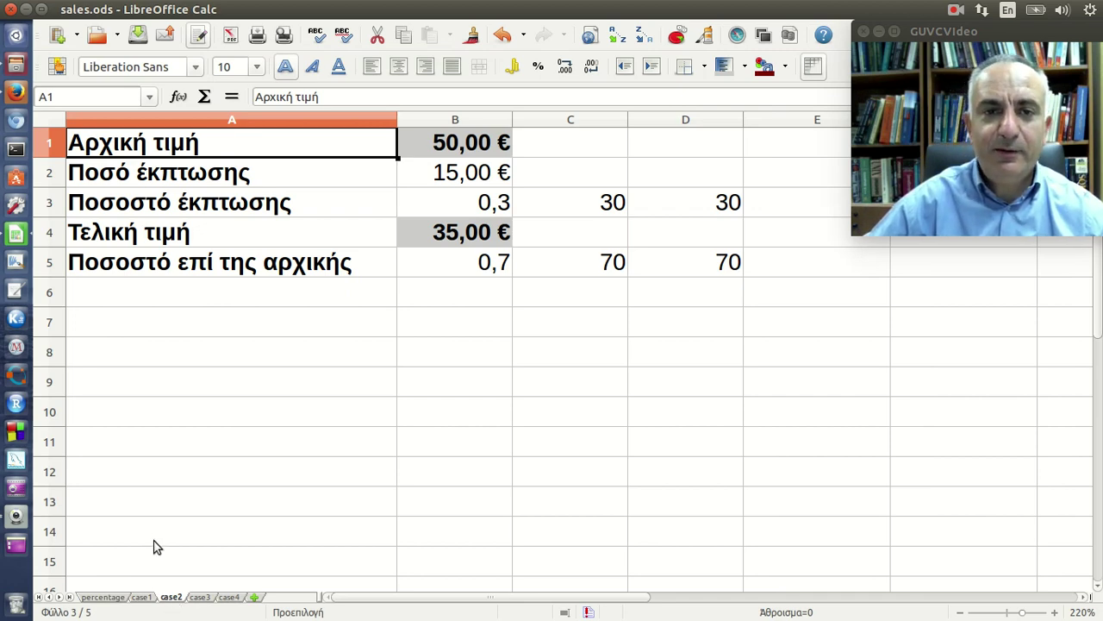
{"action": "left_click", "coordinate": [453, 153]}
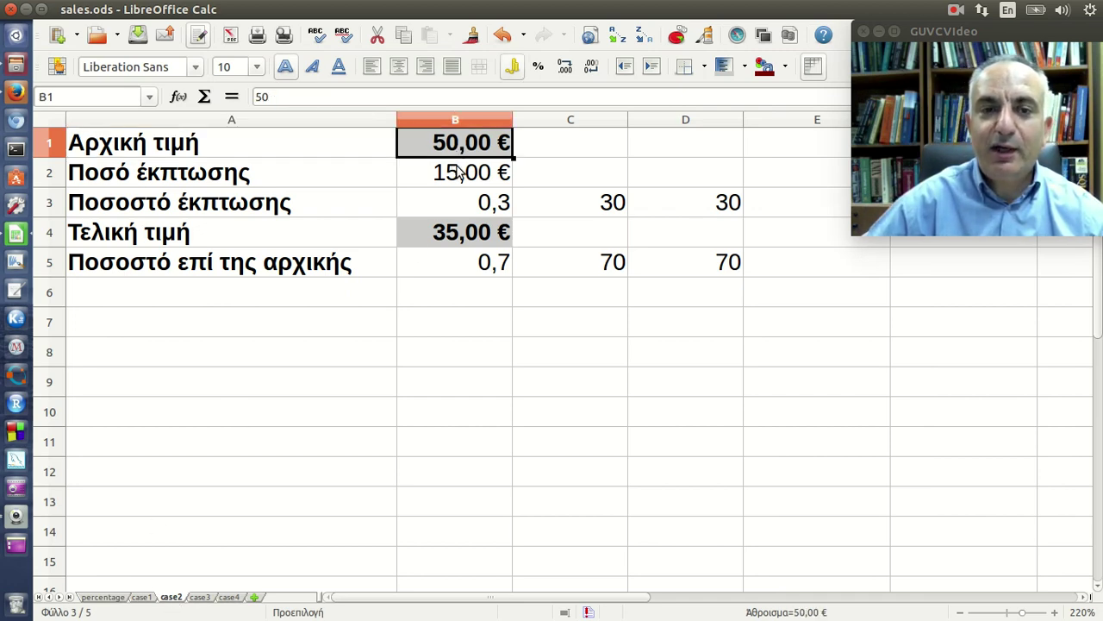
{"action": "left_click", "coordinate": [463, 238]}
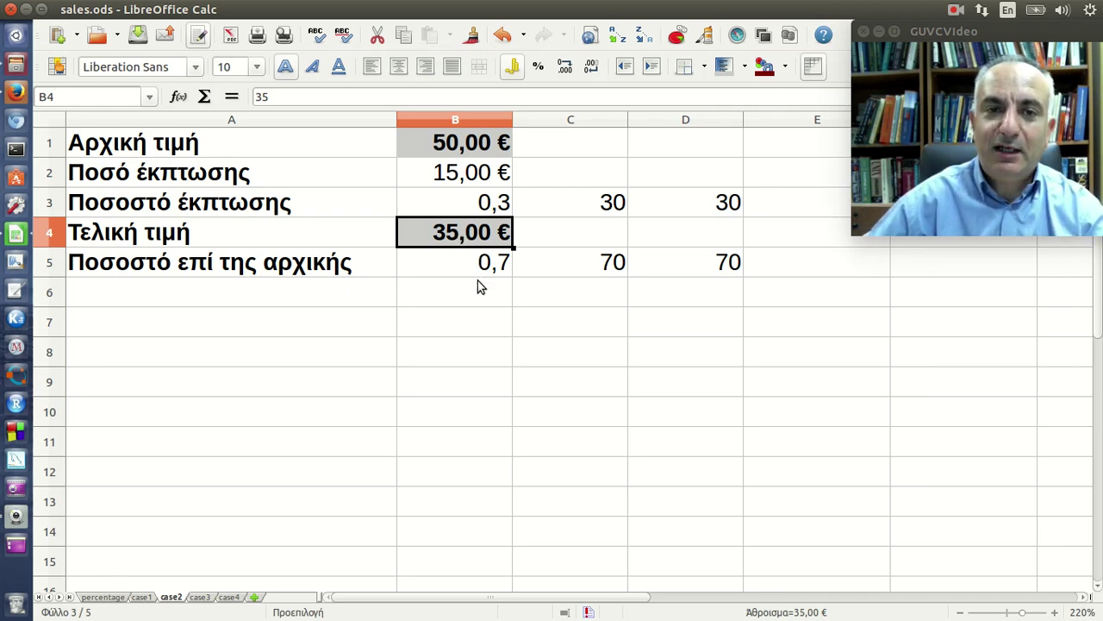
{"action": "left_click", "coordinate": [453, 181]}
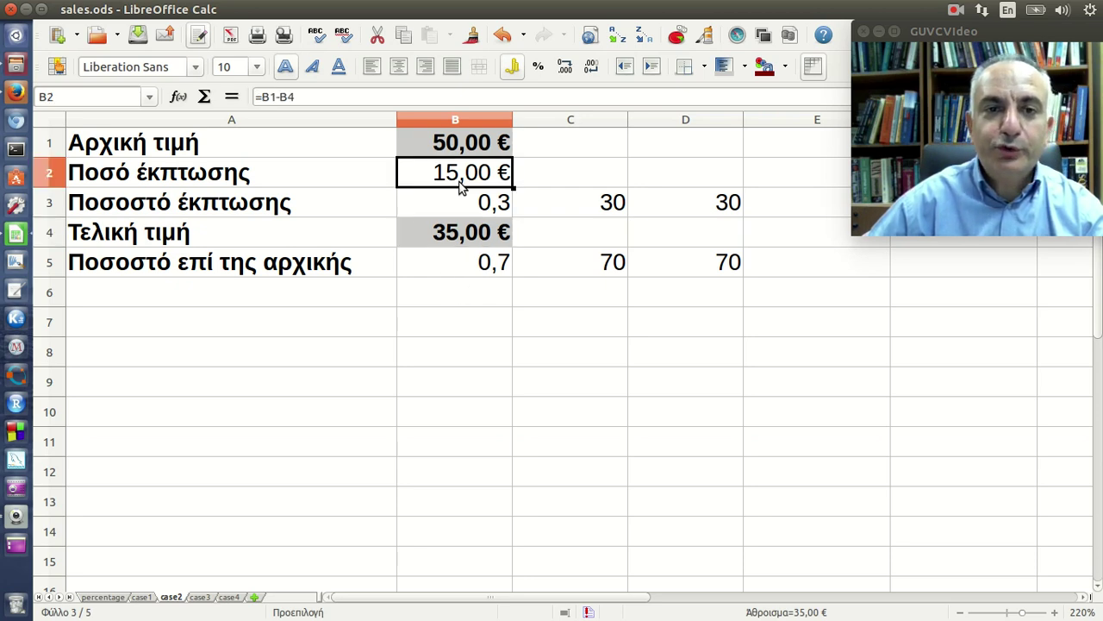
{"action": "left_click", "coordinate": [319, 96]}
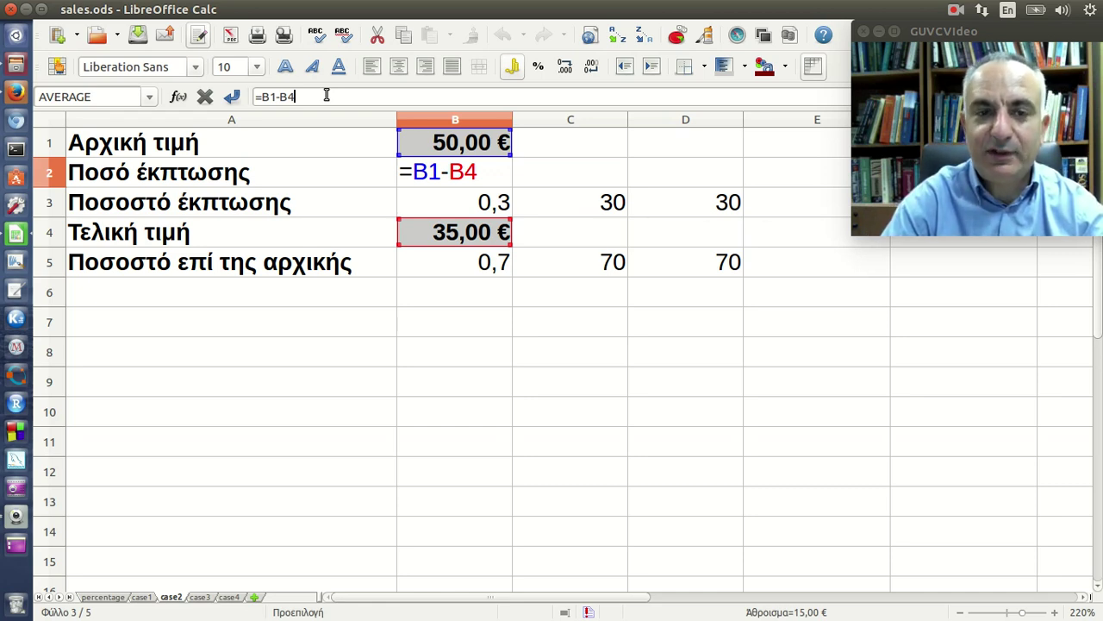
{"action": "key", "text": "Return"}
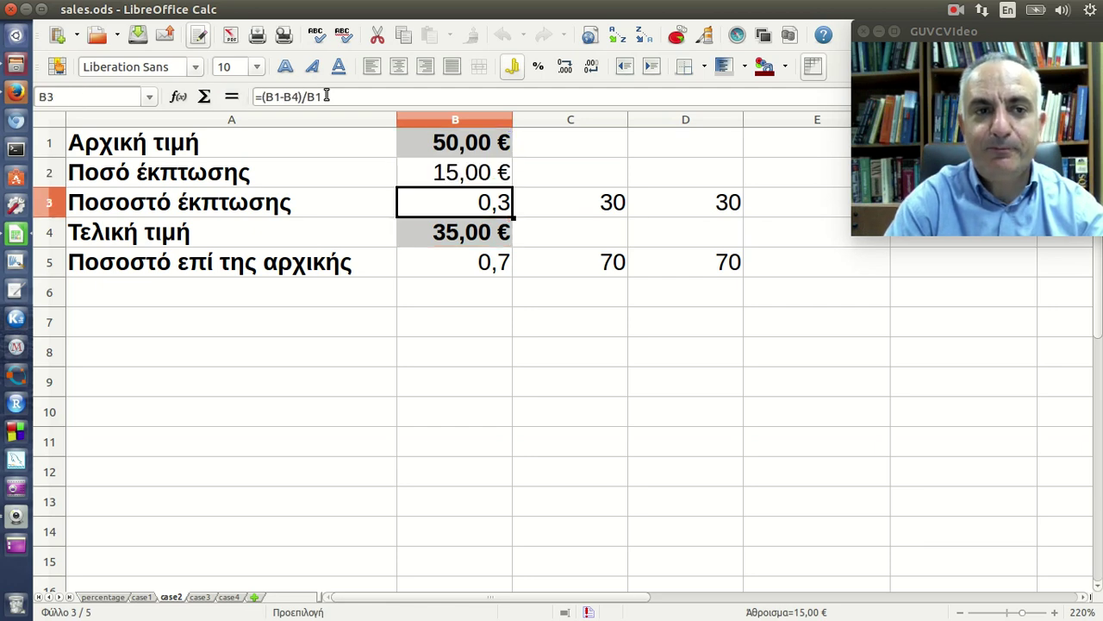
Format the discount rate in B3 as a percentage, 30,00%.
{"action": "left_click", "coordinate": [327, 96]}
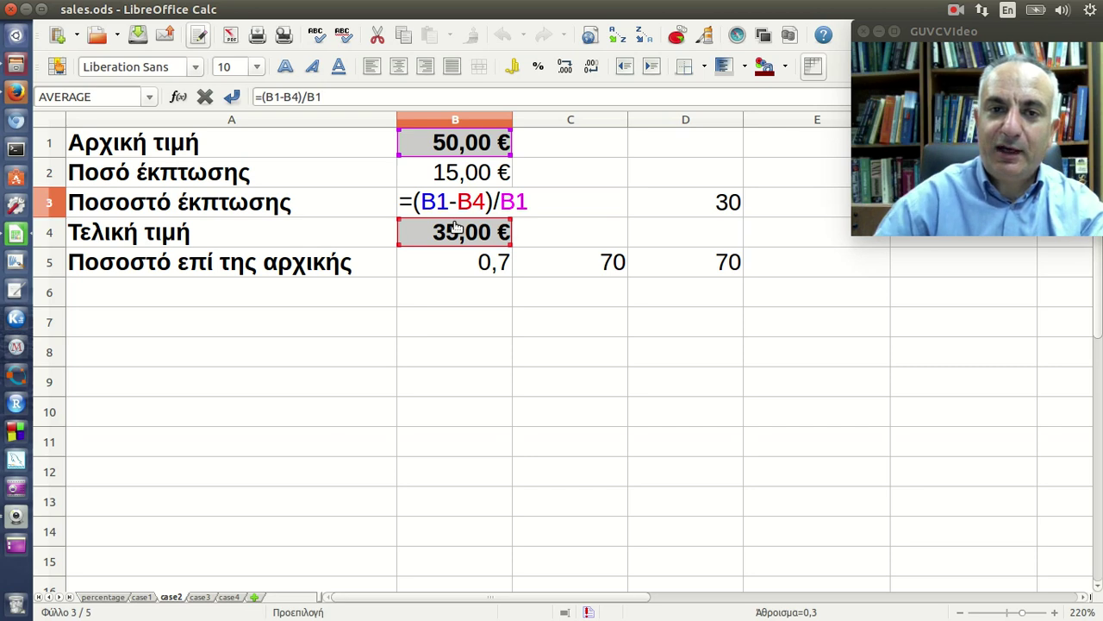
{"action": "key", "text": "Return"}
{"action": "key", "text": "Up"}
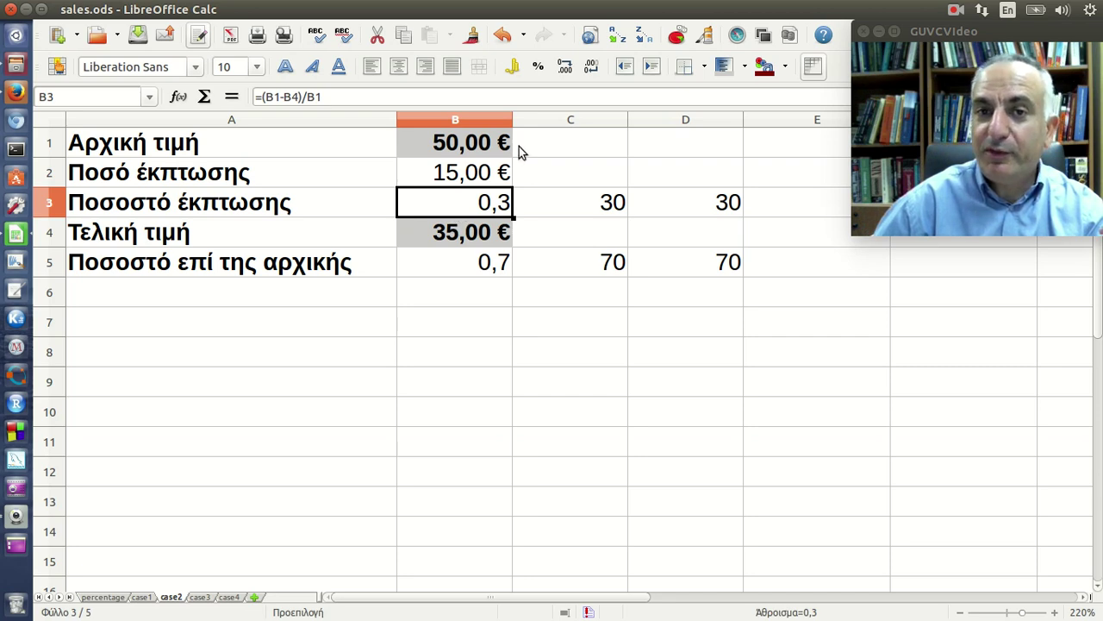
{"action": "left_click", "coordinate": [541, 74]}
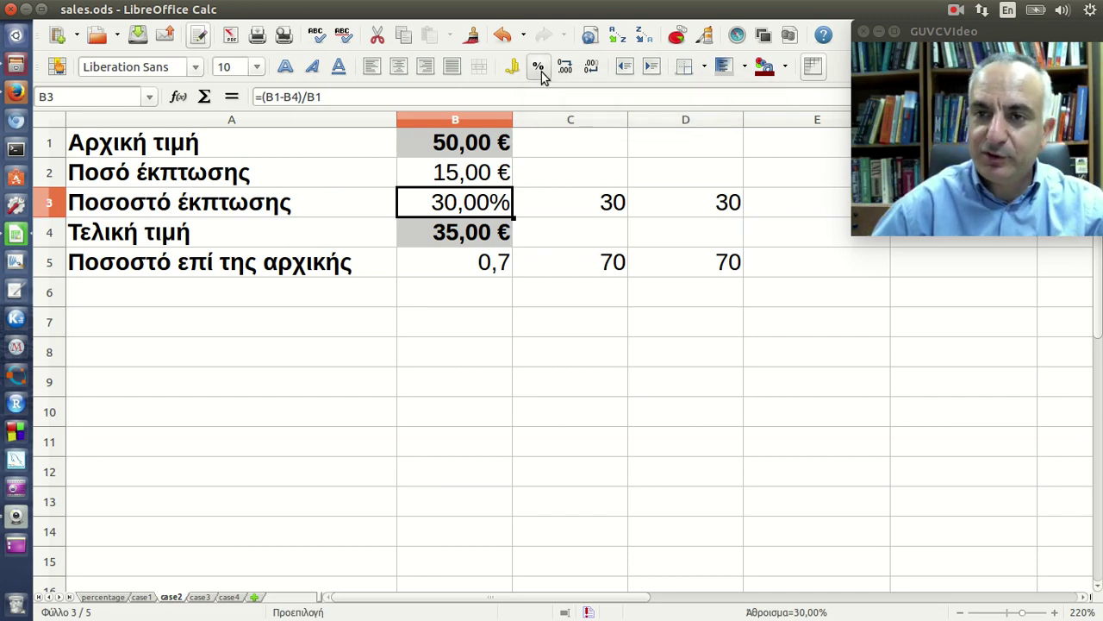
{"action": "left_click", "coordinate": [541, 74]}
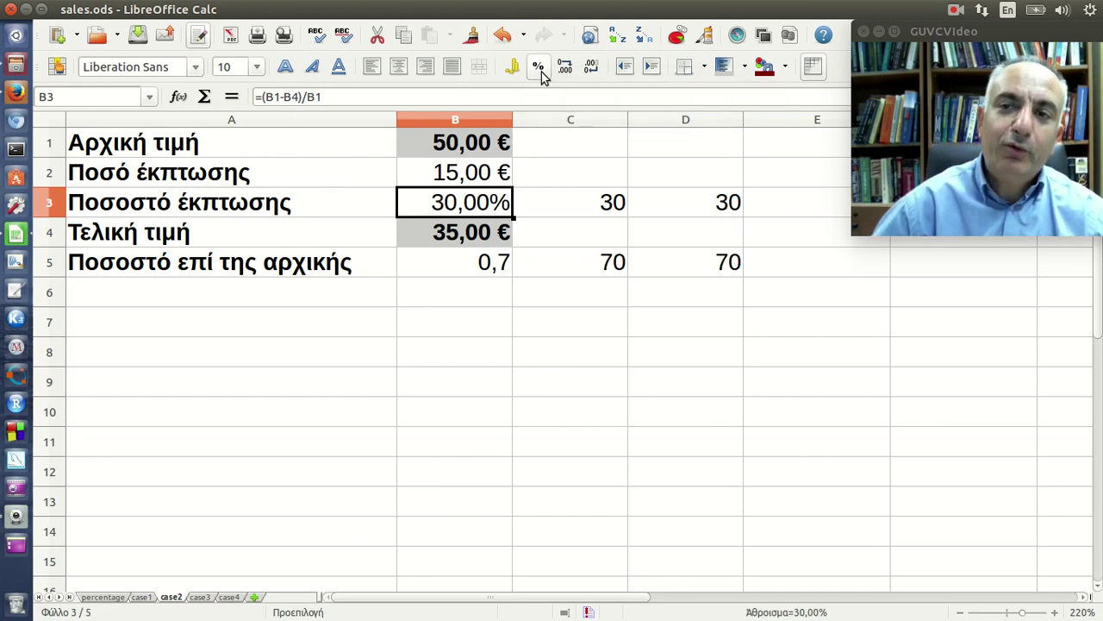
Change D3's formula to multiply by 100 instead of using a percent sign.
{"action": "left_click", "coordinate": [579, 207]}
{"action": "left_click", "coordinate": [415, 97]}
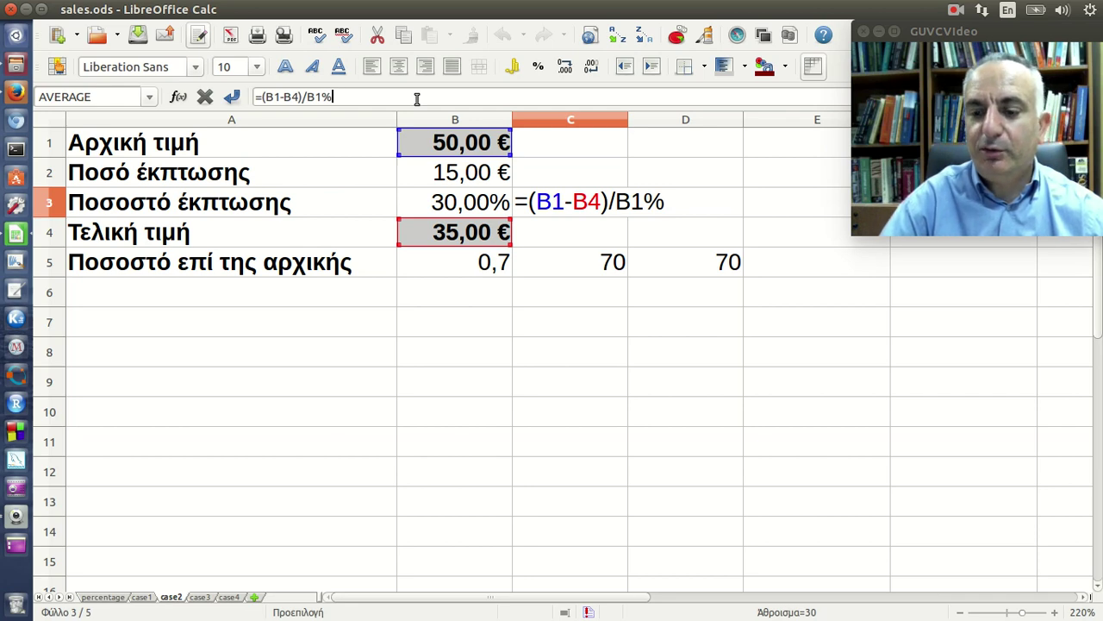
{"action": "key", "text": "Return"}
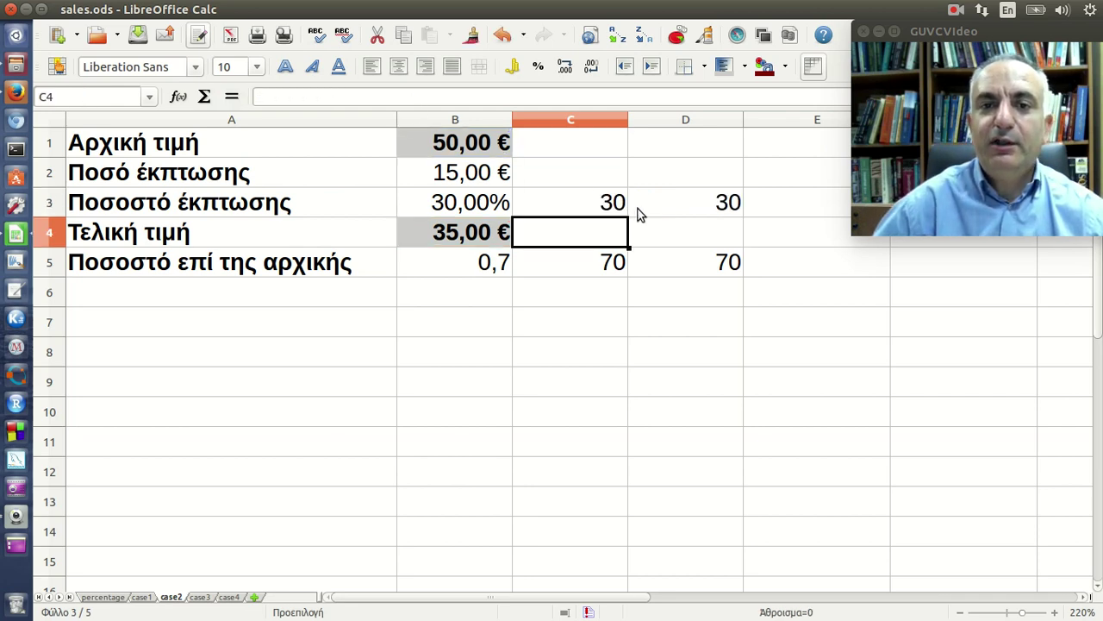
{"action": "left_click", "coordinate": [637, 214]}
{"action": "left_click", "coordinate": [368, 98]}
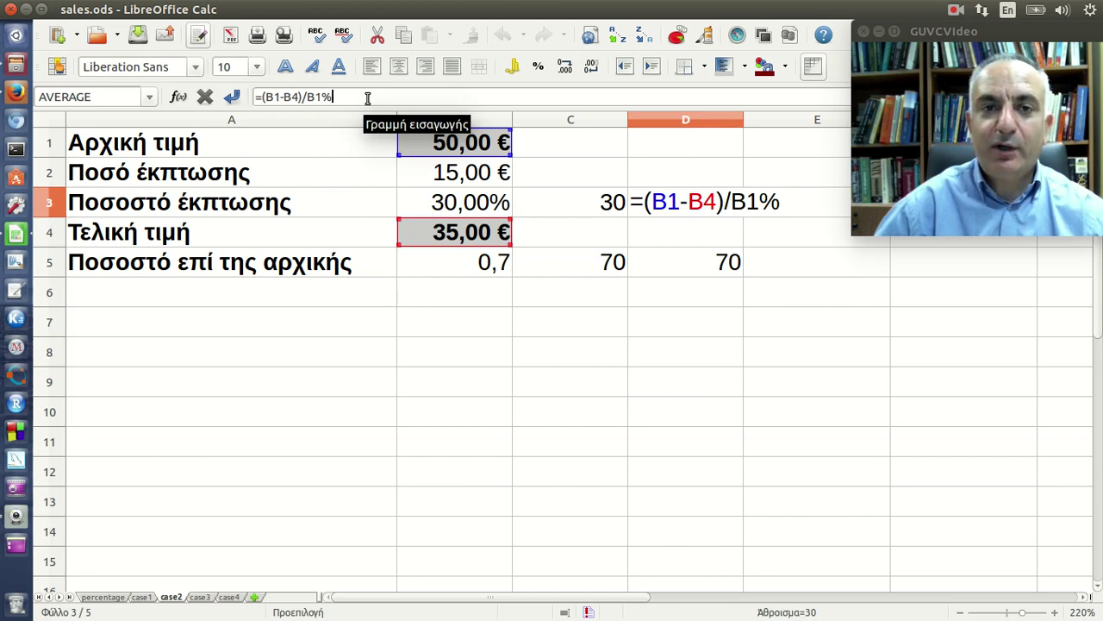
{"action": "key", "text": "BackSpace"}
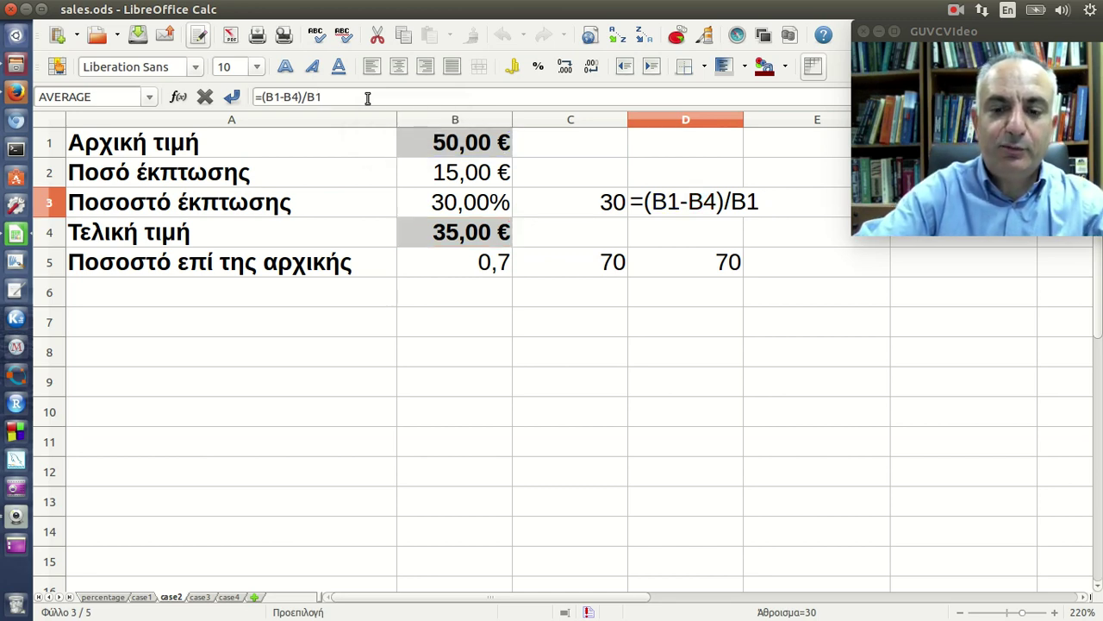
{"action": "type", "text": "*100"}
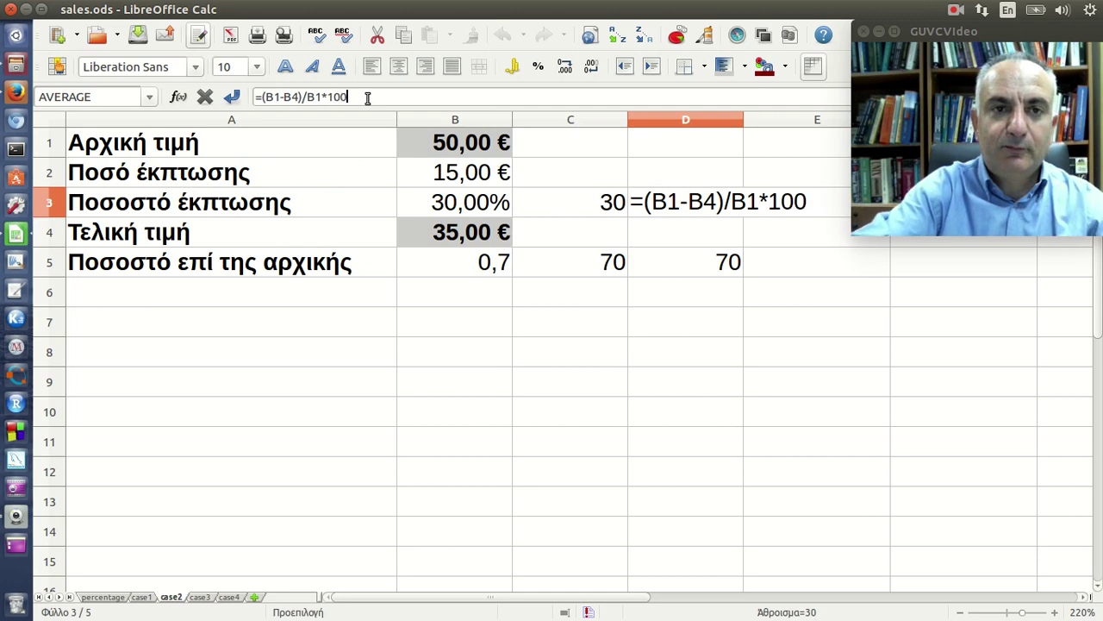
{"action": "key", "text": "Return"}
Reorder D3's formula to =(B1-B4)*100/B1, still giving 30.
{"action": "left_click", "coordinate": [526, 193]}
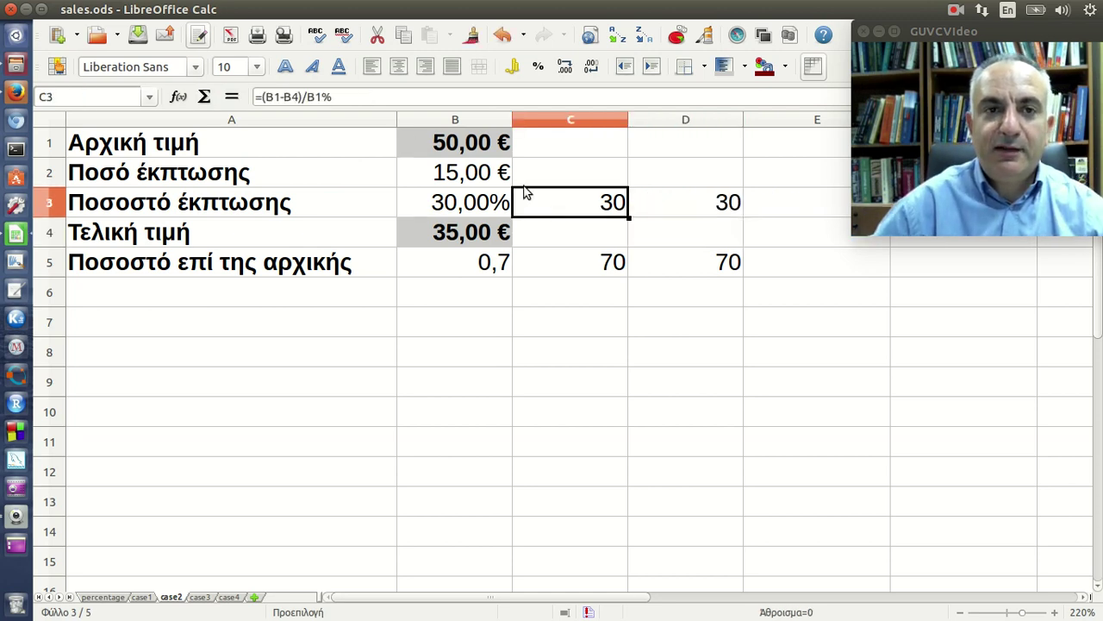
{"action": "left_click", "coordinate": [401, 102]}
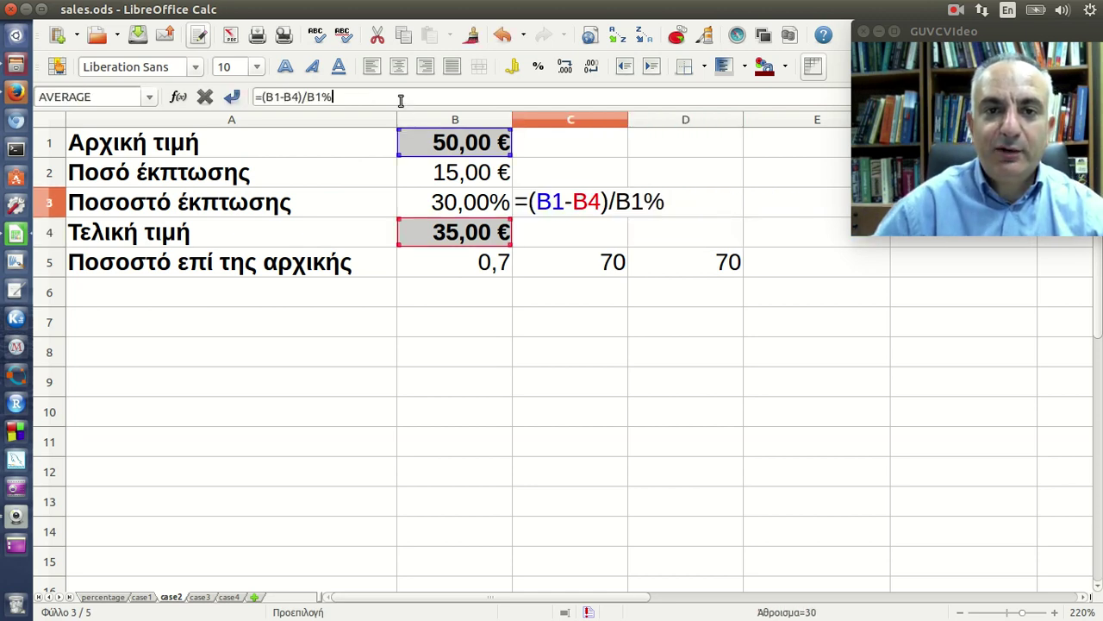
{"action": "left_click", "coordinate": [648, 212]}
{"action": "left_click", "coordinate": [471, 101]}
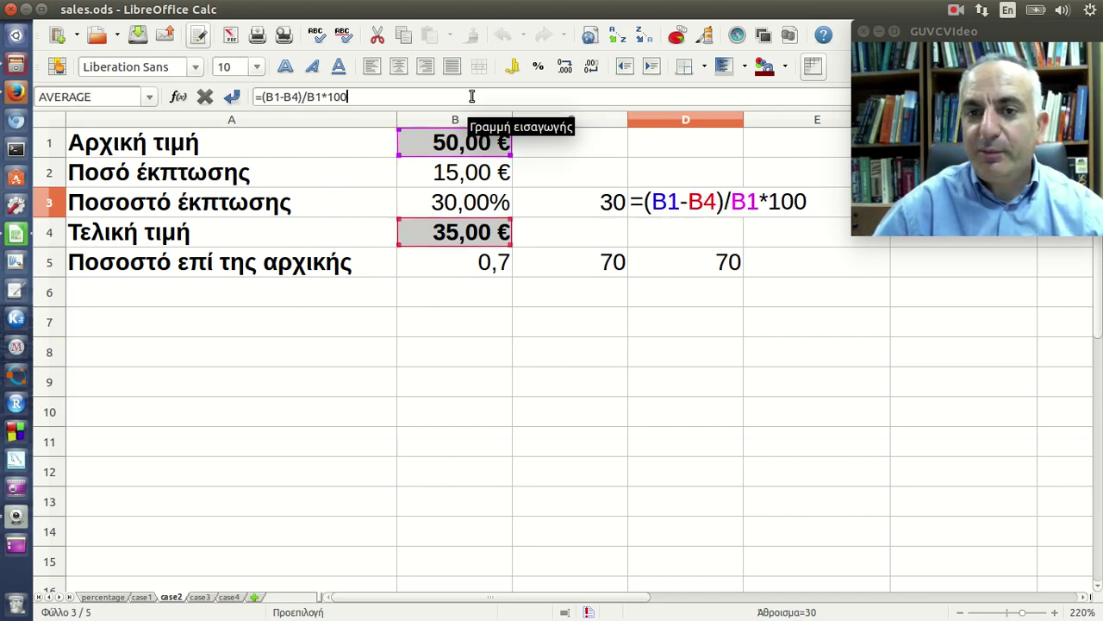
{"action": "key", "text": "BackSpace"}
{"action": "key", "text": "BackSpace"}
{"action": "key", "text": "BackSpace"}
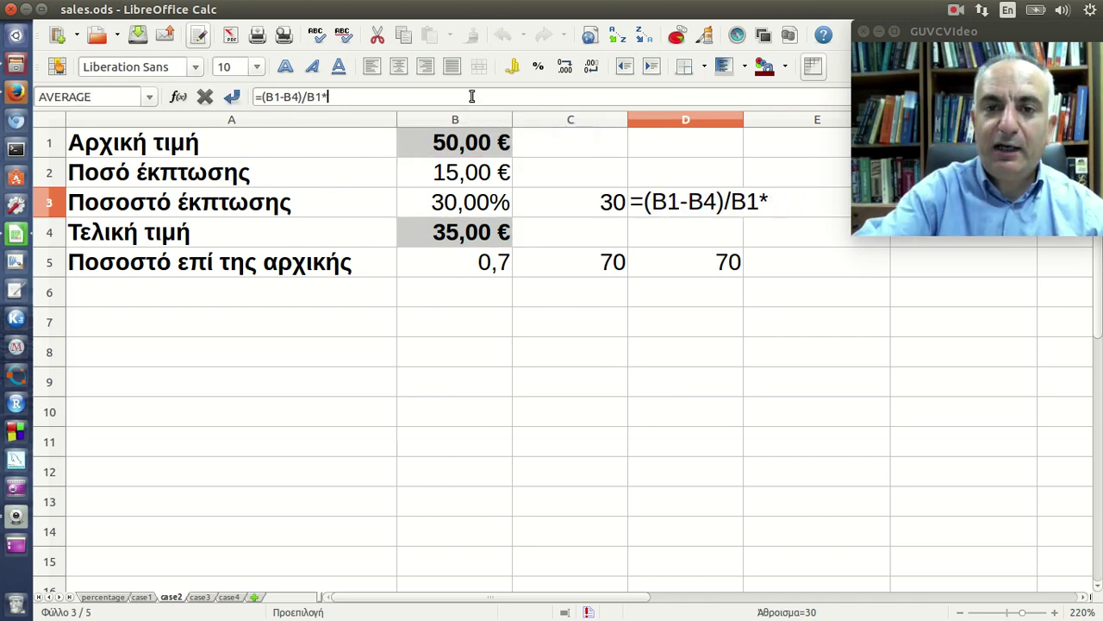
{"action": "key", "text": "BackSpace"}
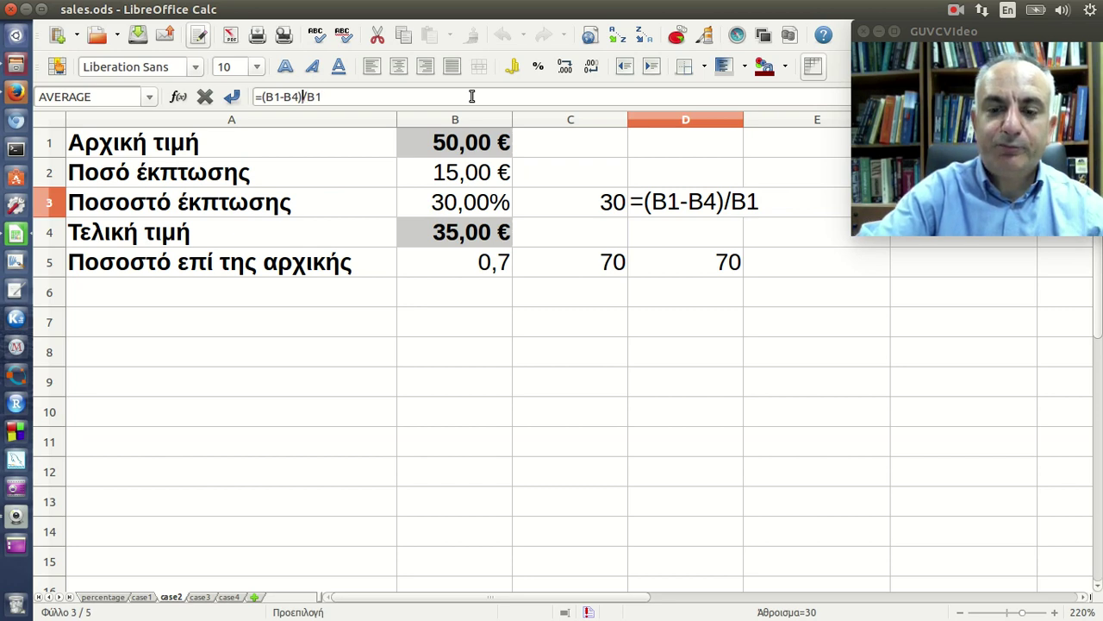
{"action": "type", "text": "*10"}
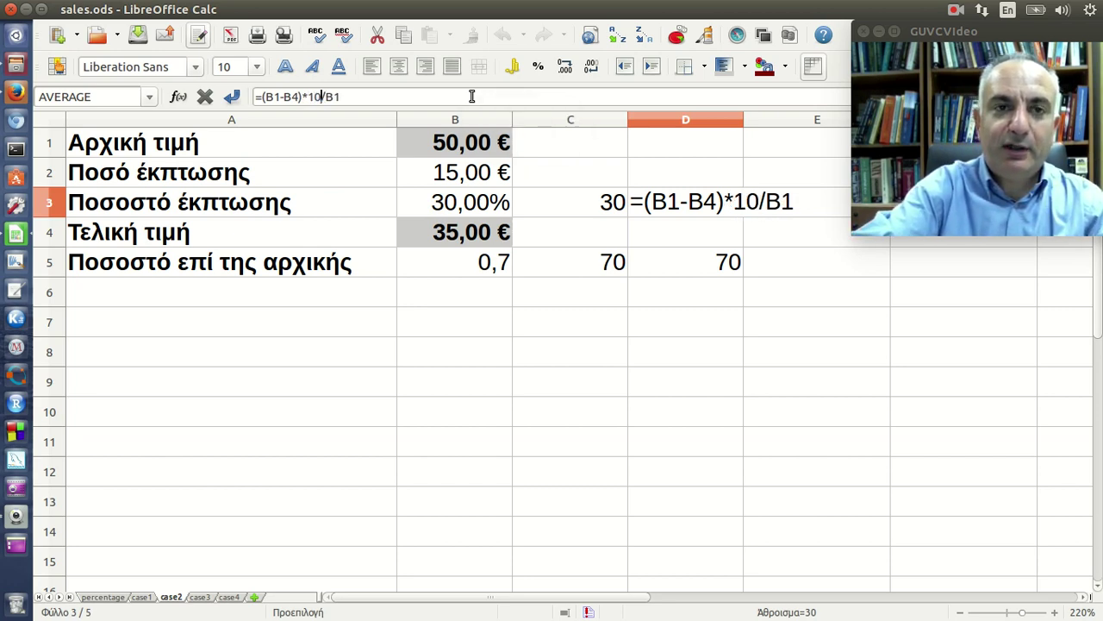
{"action": "type", "text": "0"}
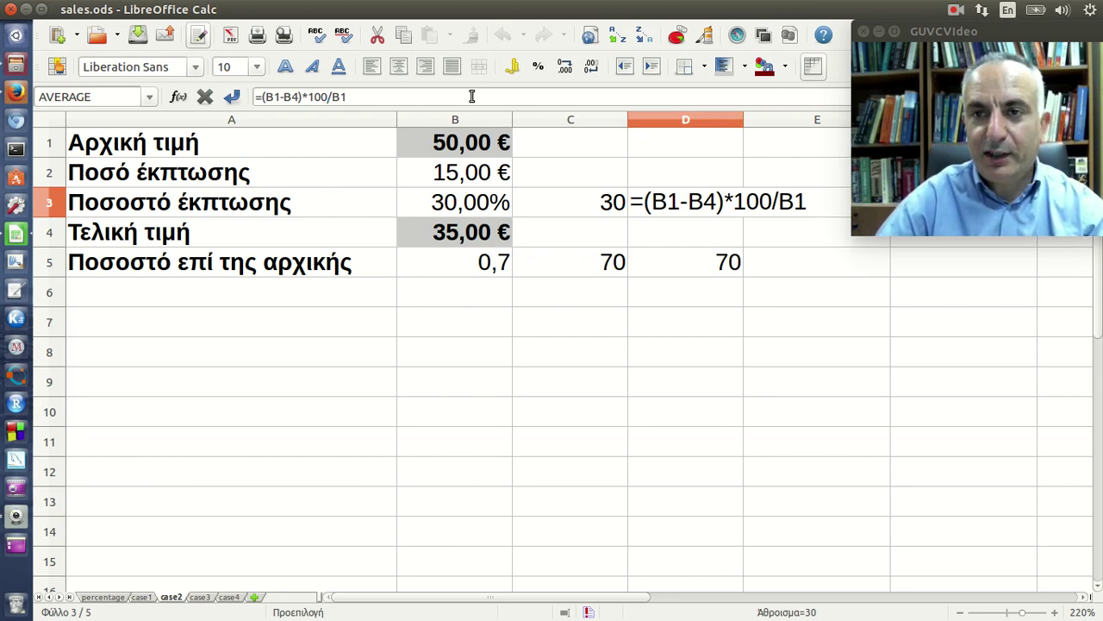
{"action": "key", "text": "Return"}
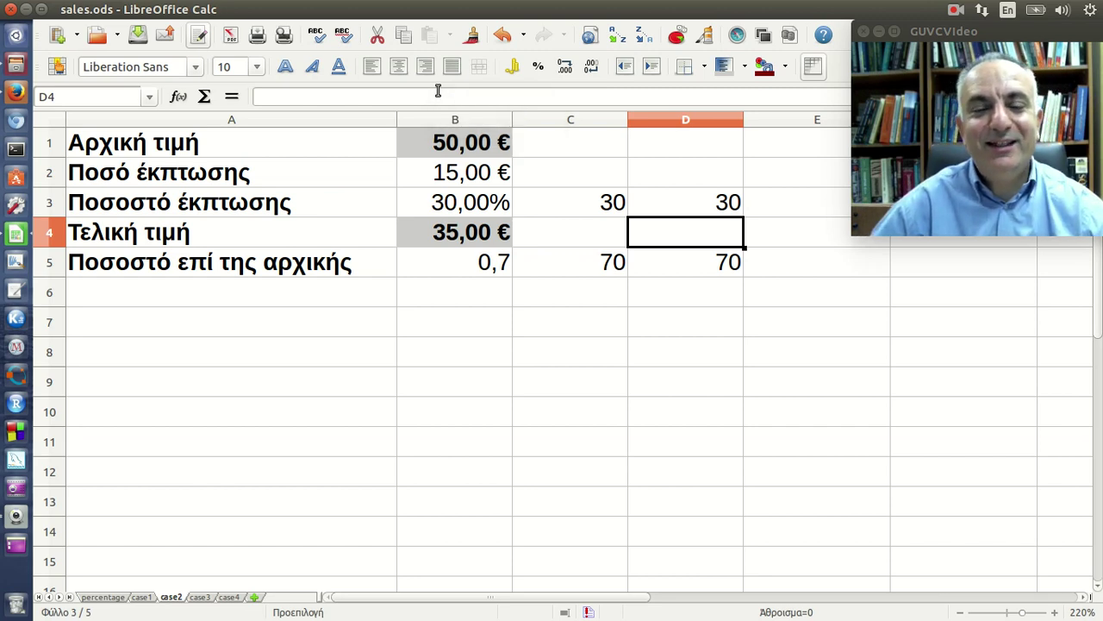
Format the percent-of-original value in B5 as a percentage, 70,00%.
{"action": "left_click", "coordinate": [496, 263]}
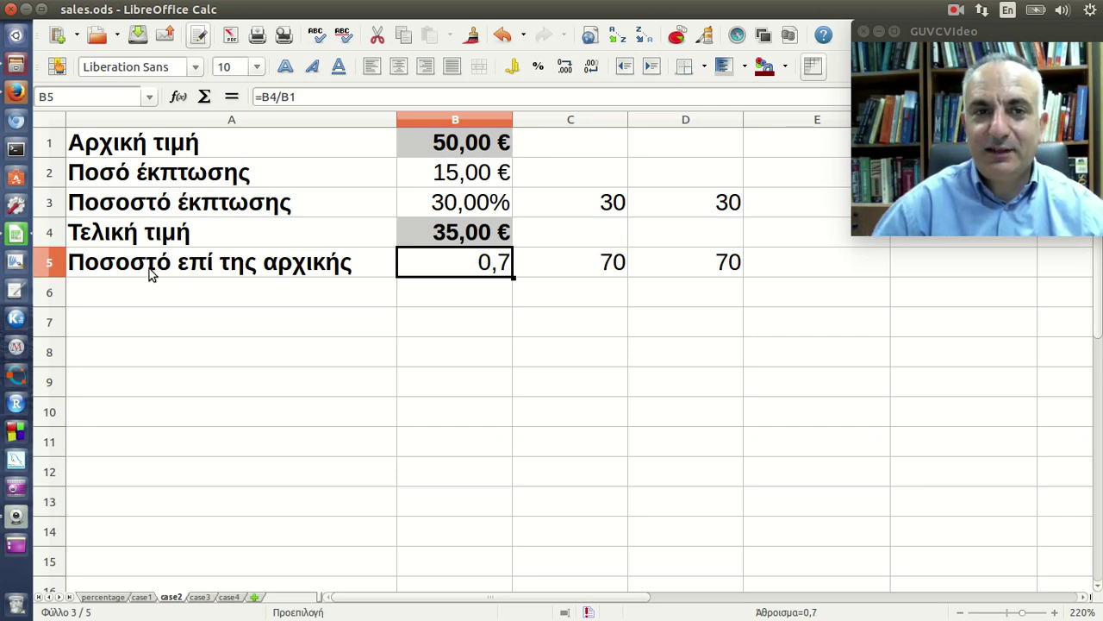
{"action": "left_click", "coordinate": [320, 98]}
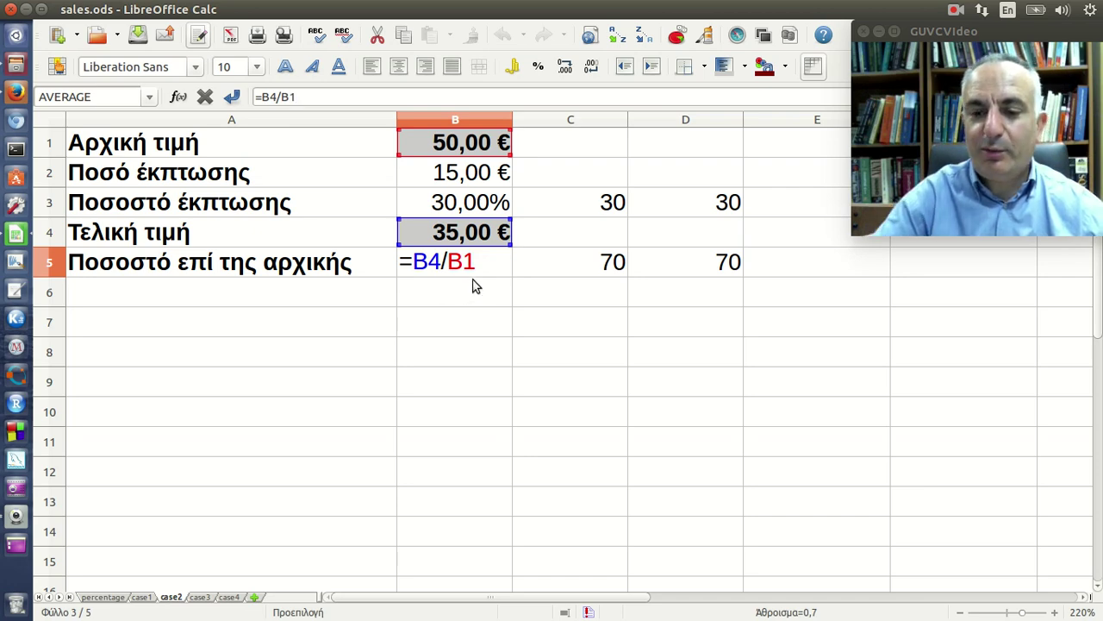
{"action": "key", "text": "Return"}
{"action": "key", "text": "Up"}
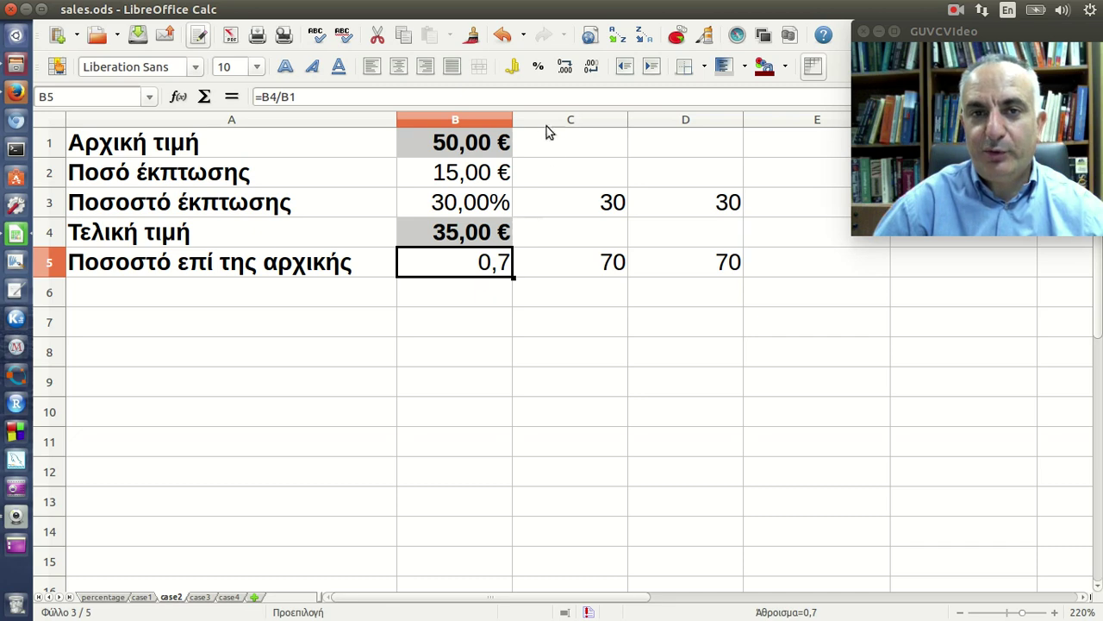
{"action": "left_click", "coordinate": [541, 67]}
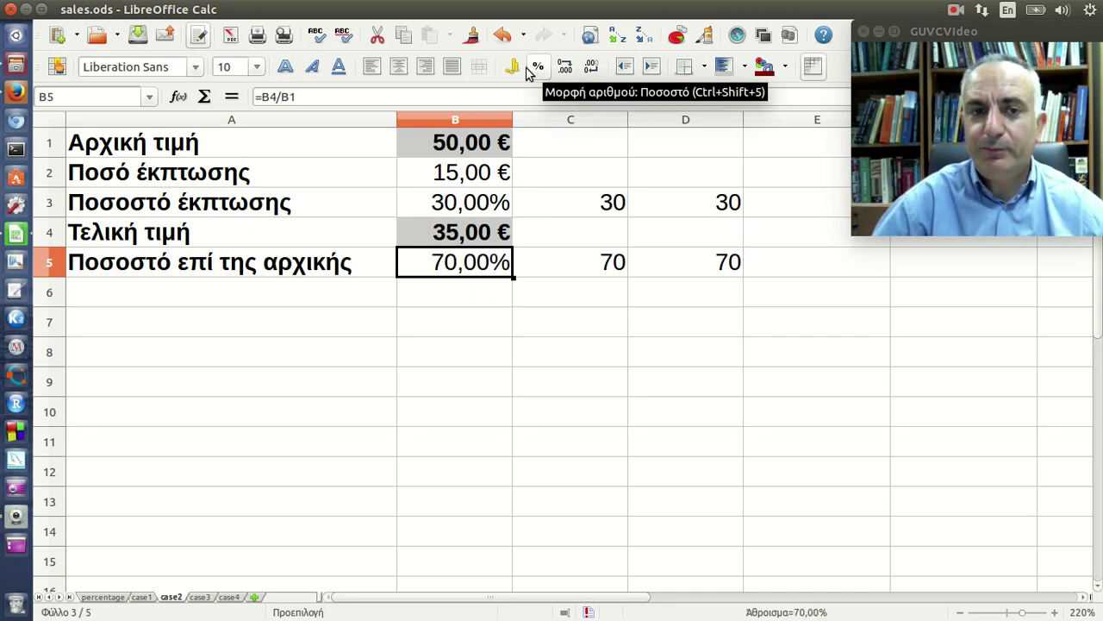
Review C5's formula =B4/B1% and D5's formula =B4/B1*100, both giving 70.
{"action": "left_click", "coordinate": [590, 271]}
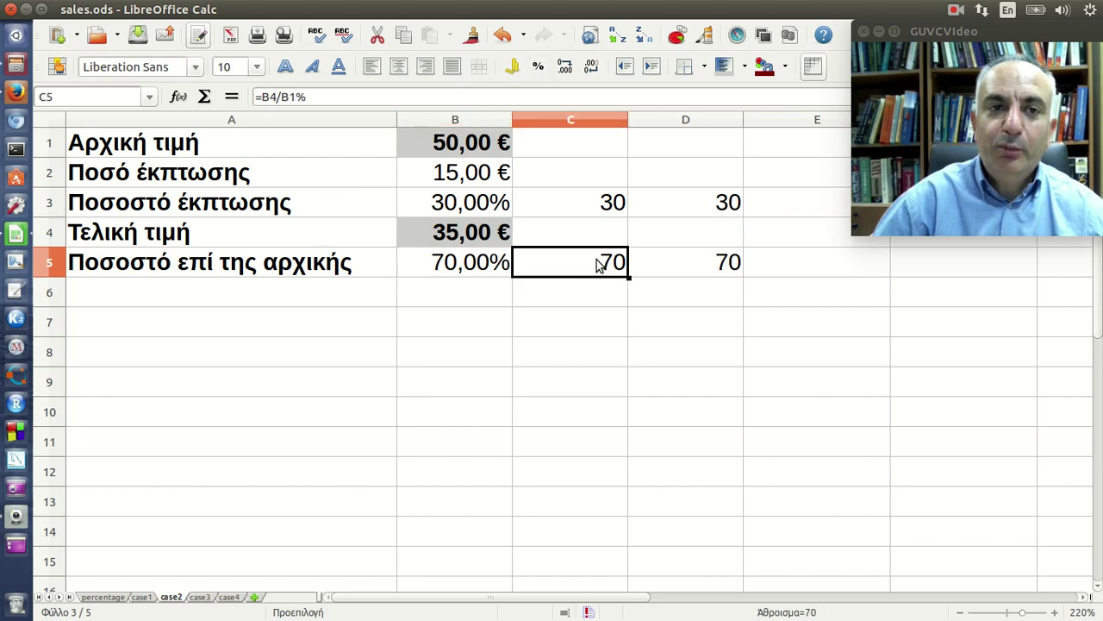
{"action": "left_click", "coordinate": [346, 93]}
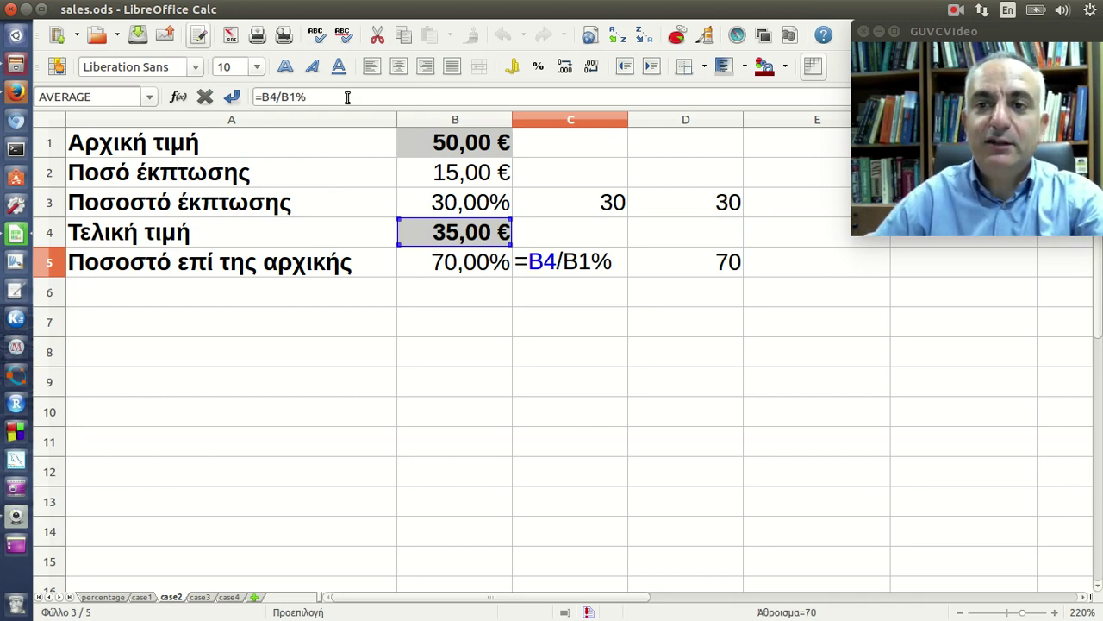
{"action": "key", "text": "Return"}
{"action": "left_click", "coordinate": [651, 259]}
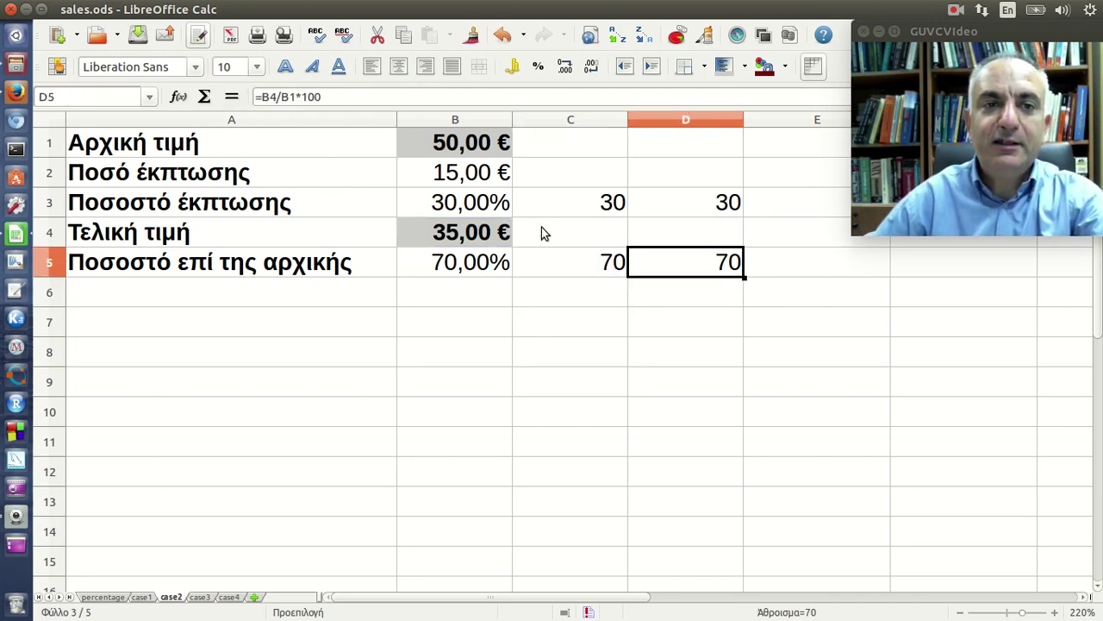
{"action": "left_click", "coordinate": [392, 95]}
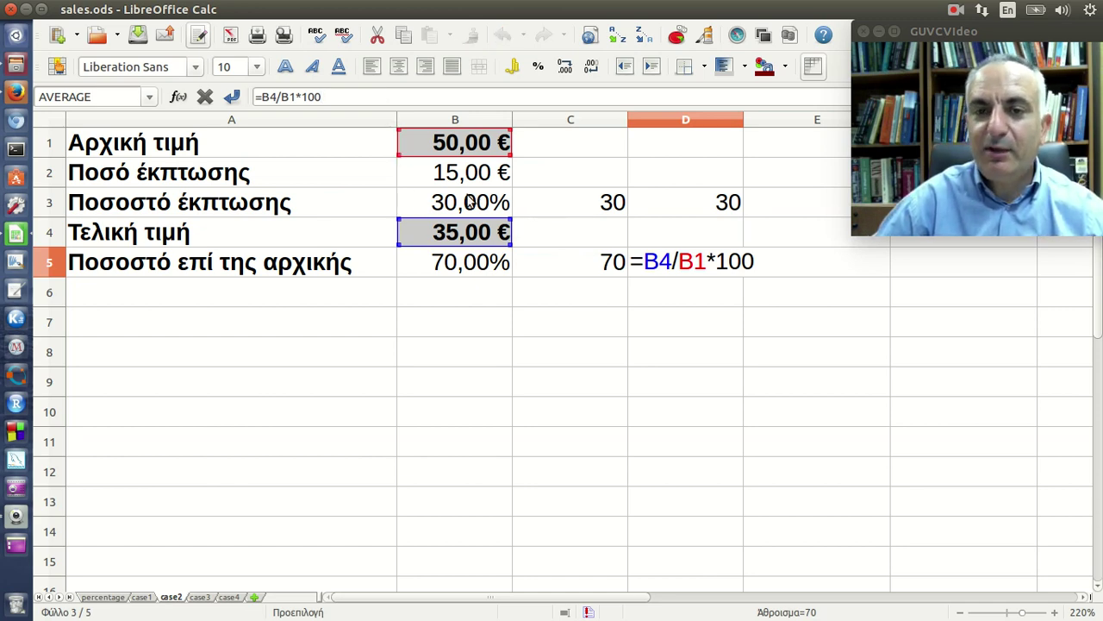
Compare the 30 results in C3:D3 with the 70 results in C5:D5.
{"action": "key", "text": "Return"}
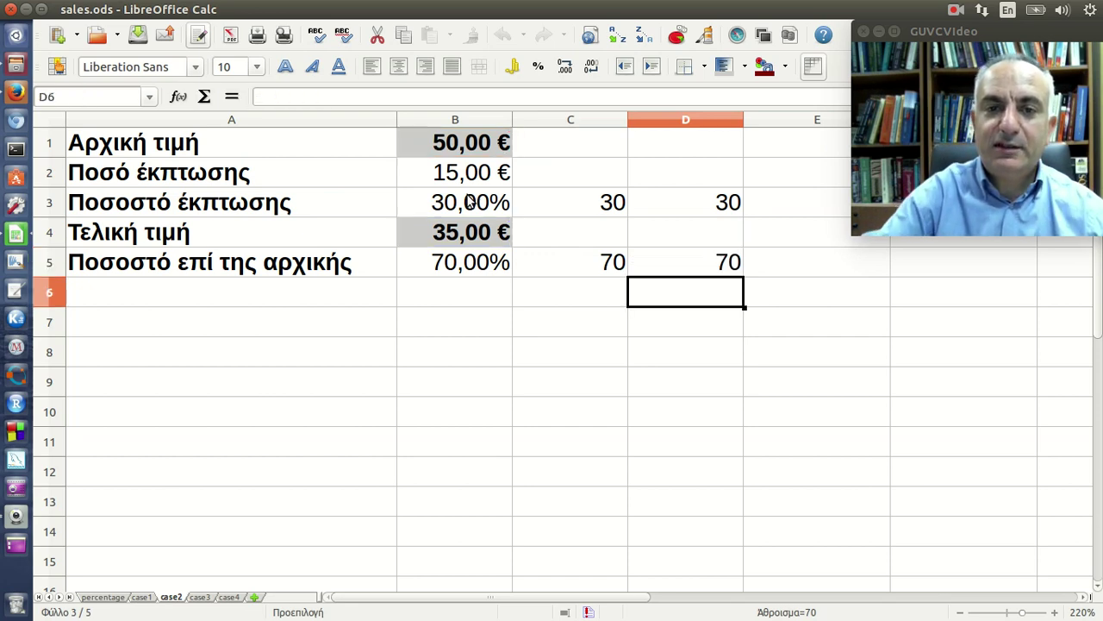
{"action": "left_click_drag", "start_coordinate": [606, 202], "coordinate": [680, 204]}
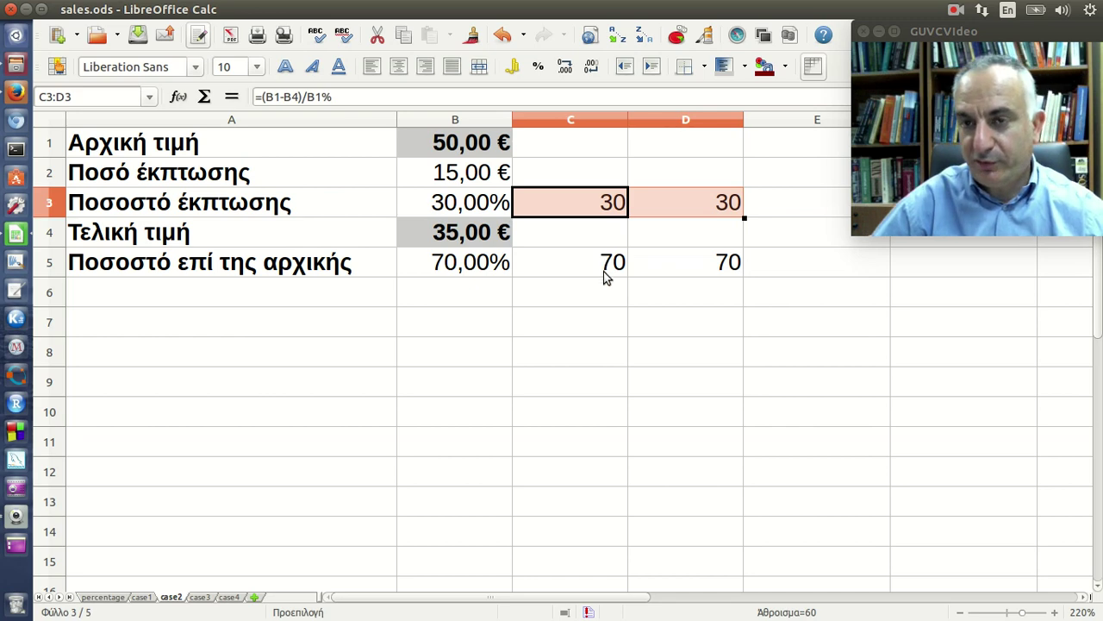
{"action": "left_click_drag", "start_coordinate": [587, 270], "coordinate": [663, 274]}
{"action": "left_click", "coordinate": [653, 353]}
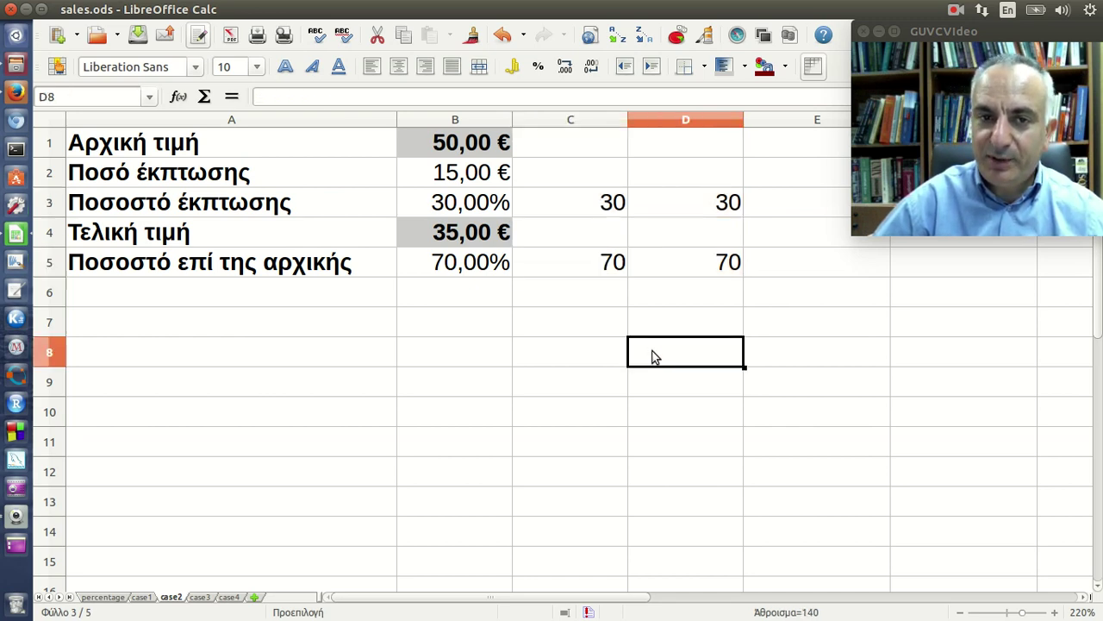
{"action": "left_click_drag", "start_coordinate": [554, 264], "coordinate": [509, 262]}
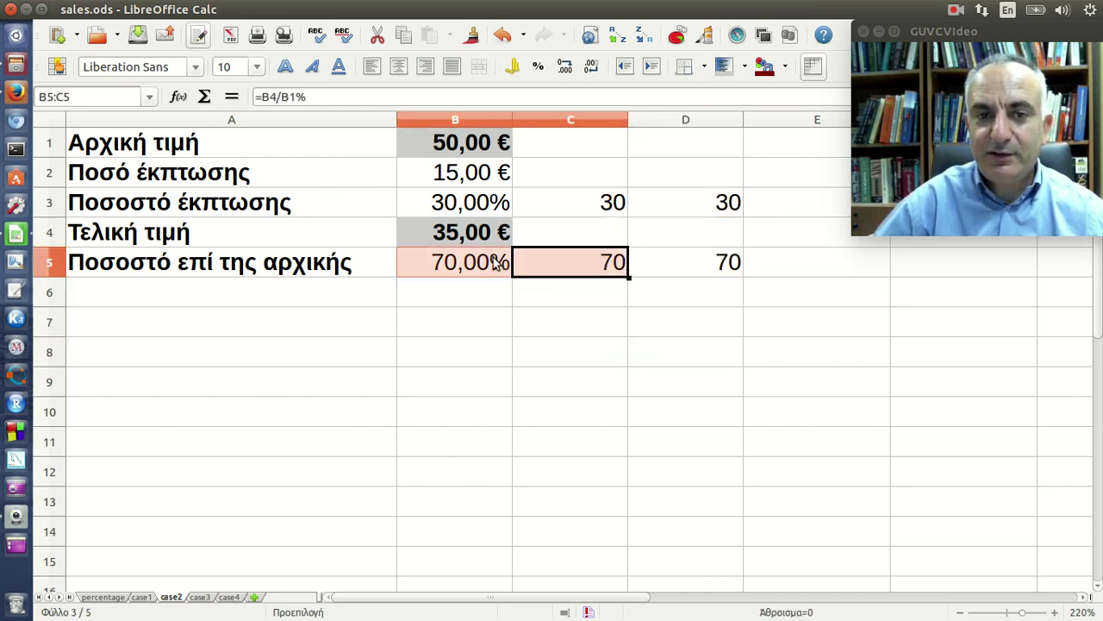
Remove the percentage format from B5 and B3, leaving 0,7 and 0,3.
{"action": "left_click", "coordinate": [452, 267]}
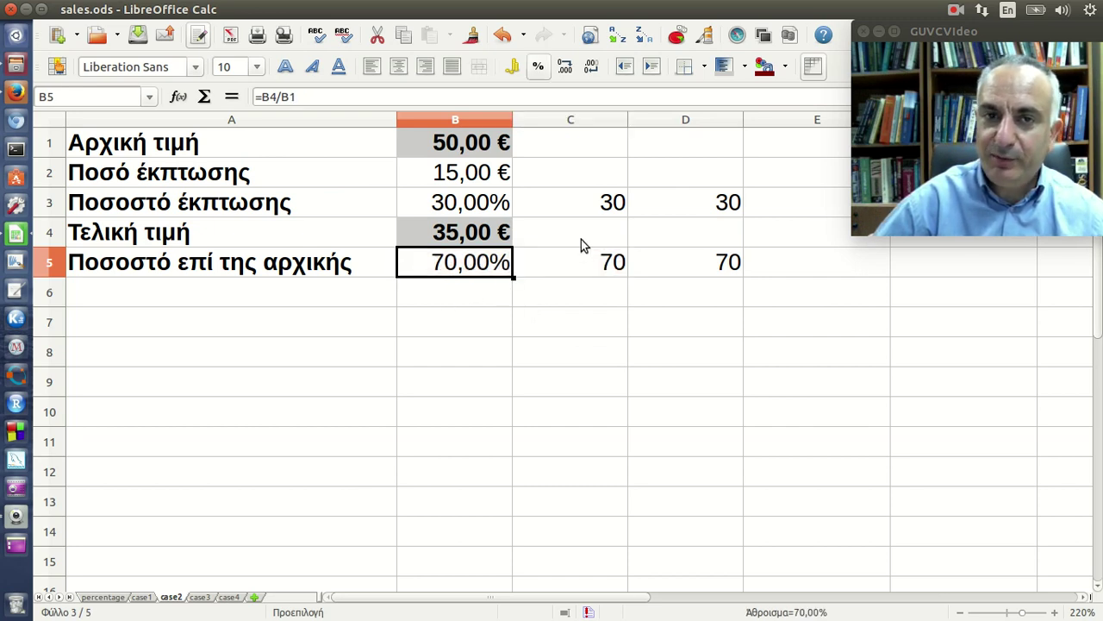
{"action": "left_click", "coordinate": [538, 67]}
{"action": "left_click", "coordinate": [476, 191]}
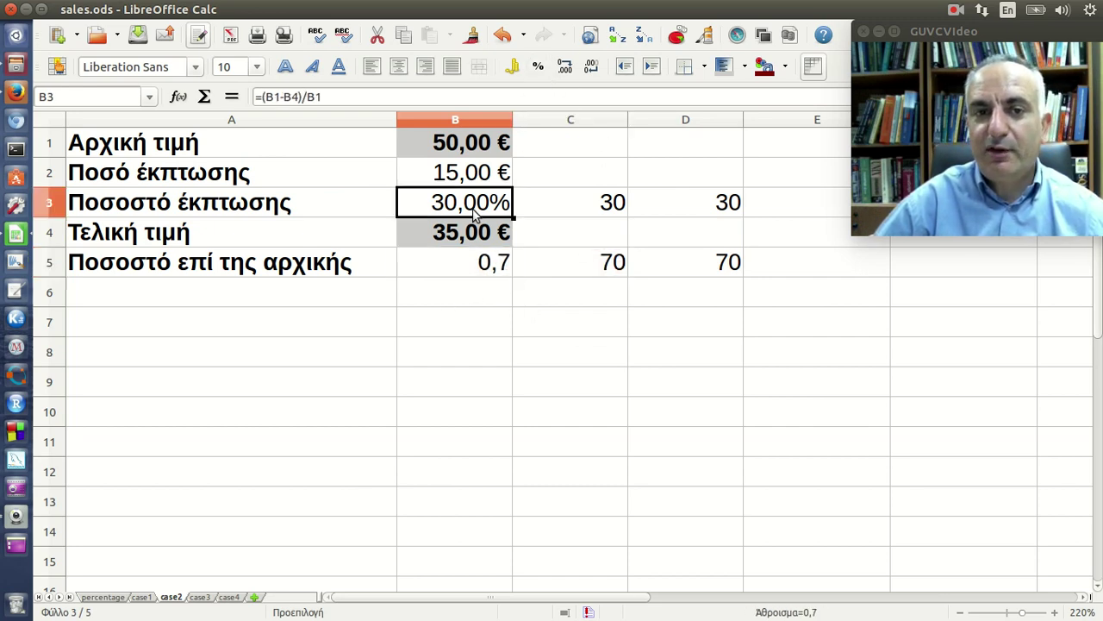
{"action": "left_click", "coordinate": [541, 68]}
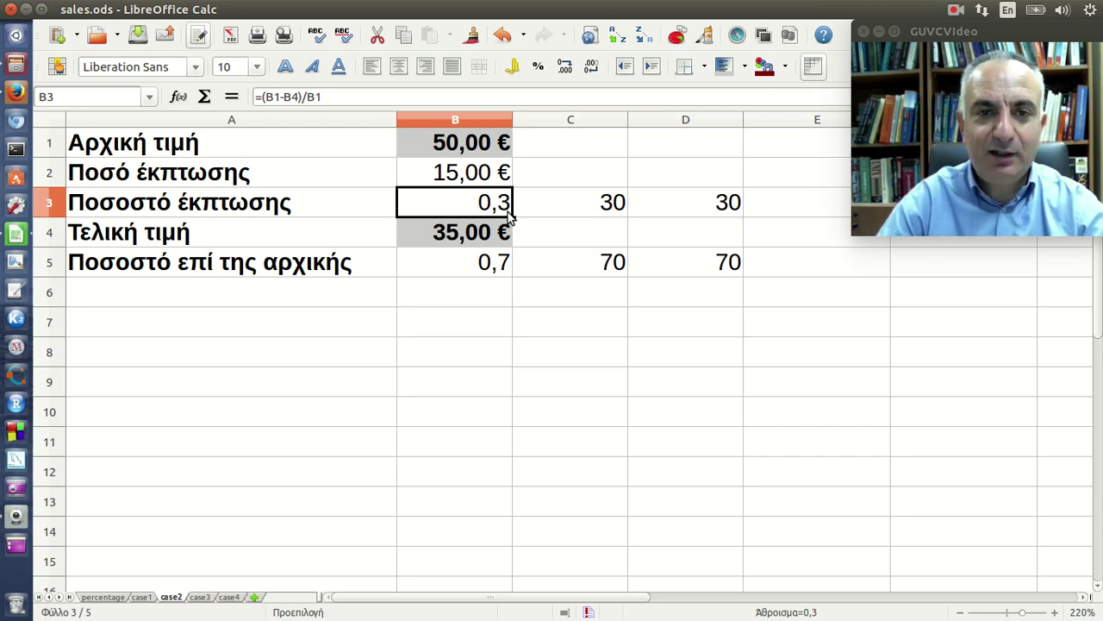
{"action": "left_click", "coordinate": [371, 147]}
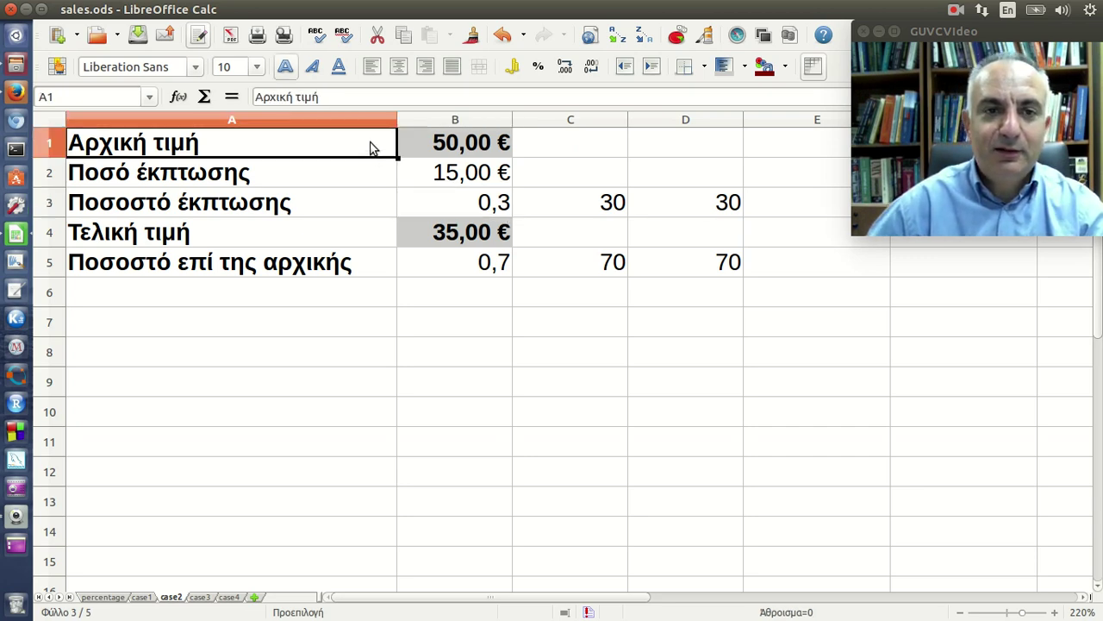
{"action": "left_click", "coordinate": [961, 13]}
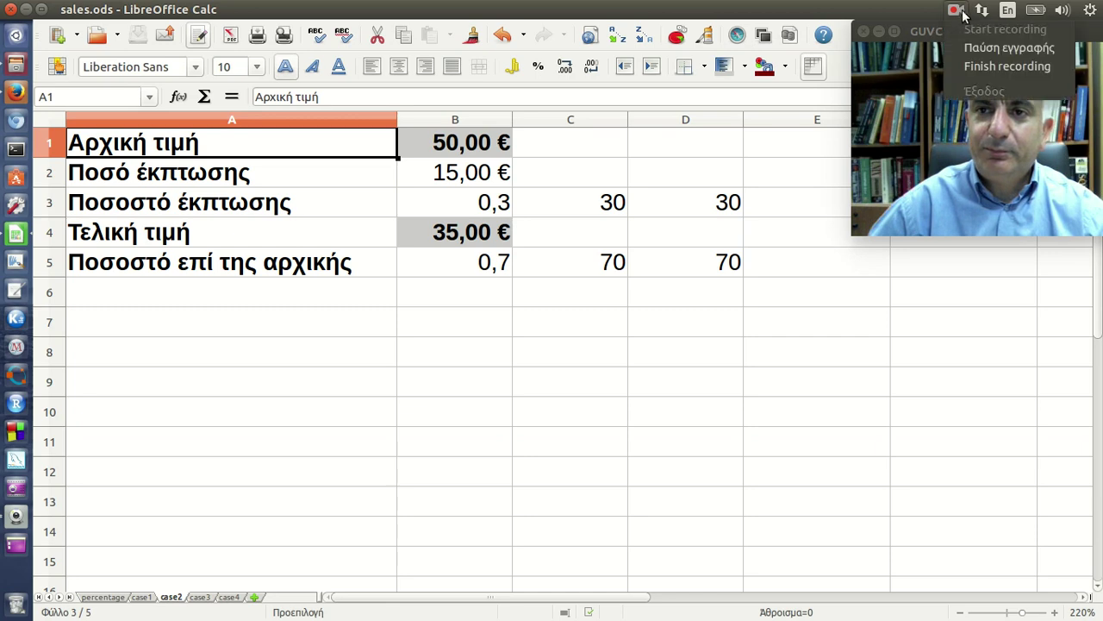
{"action": "left_click", "coordinate": [1008, 48]}
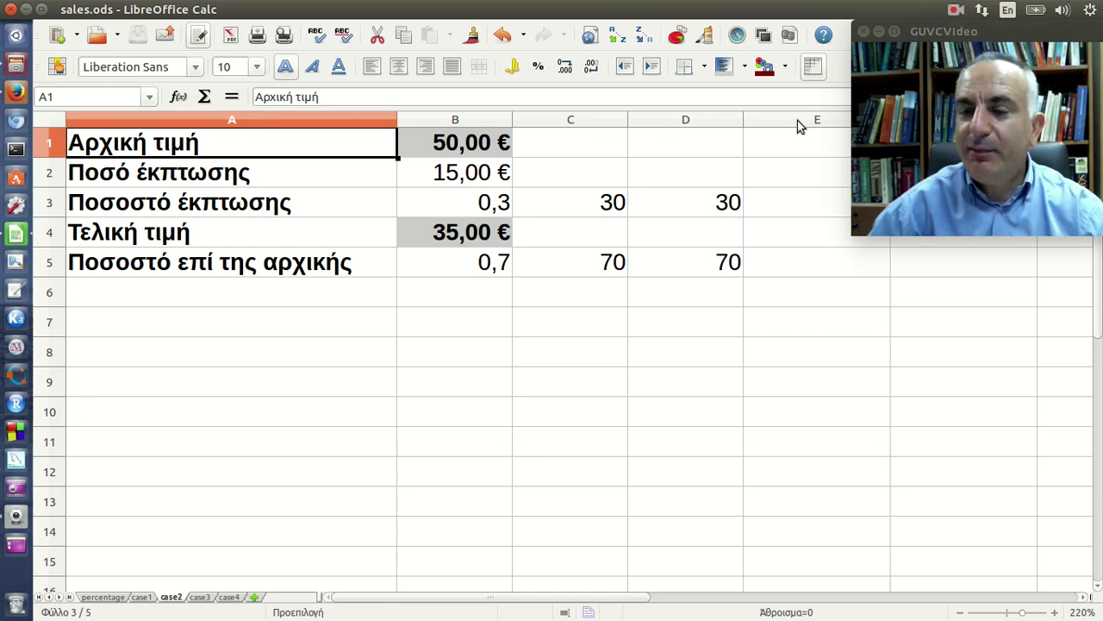
Scroll the Firefox course page down to the list of discount cases and the download link.
{"action": "left_click", "coordinate": [16, 95]}
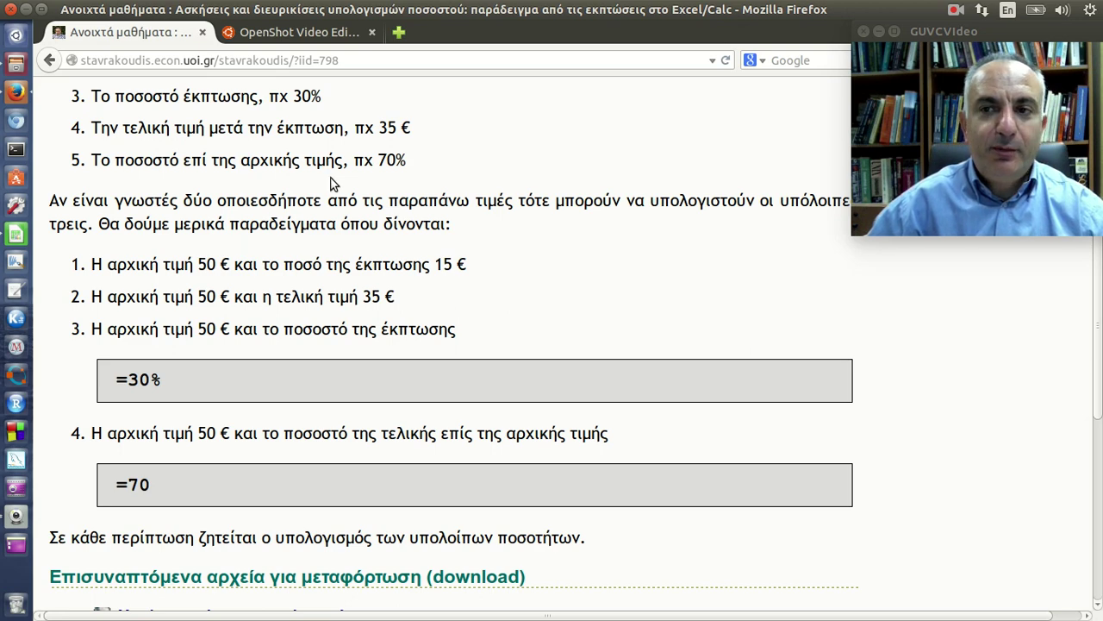
{"action": "scroll", "coordinate": [362, 184], "scroll_direction": "down", "scroll_amount": 1}
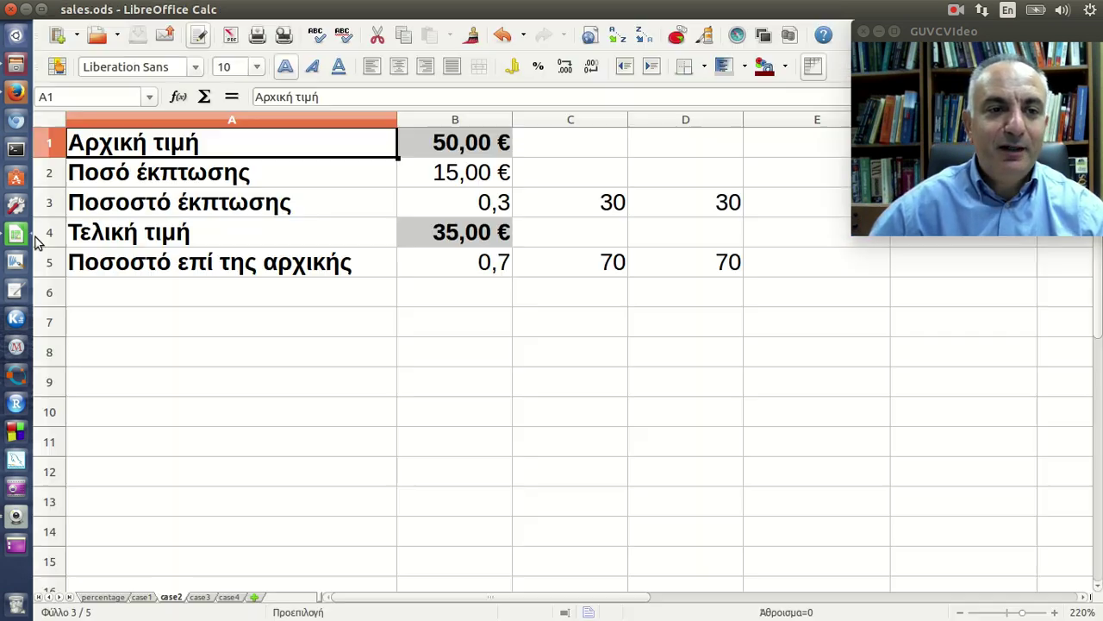
On the case3 sheet, enter =30% as the discount percentage in B3, showing 0,3.
{"action": "left_click", "coordinate": [16, 233]}
{"action": "left_click", "coordinate": [206, 596]}
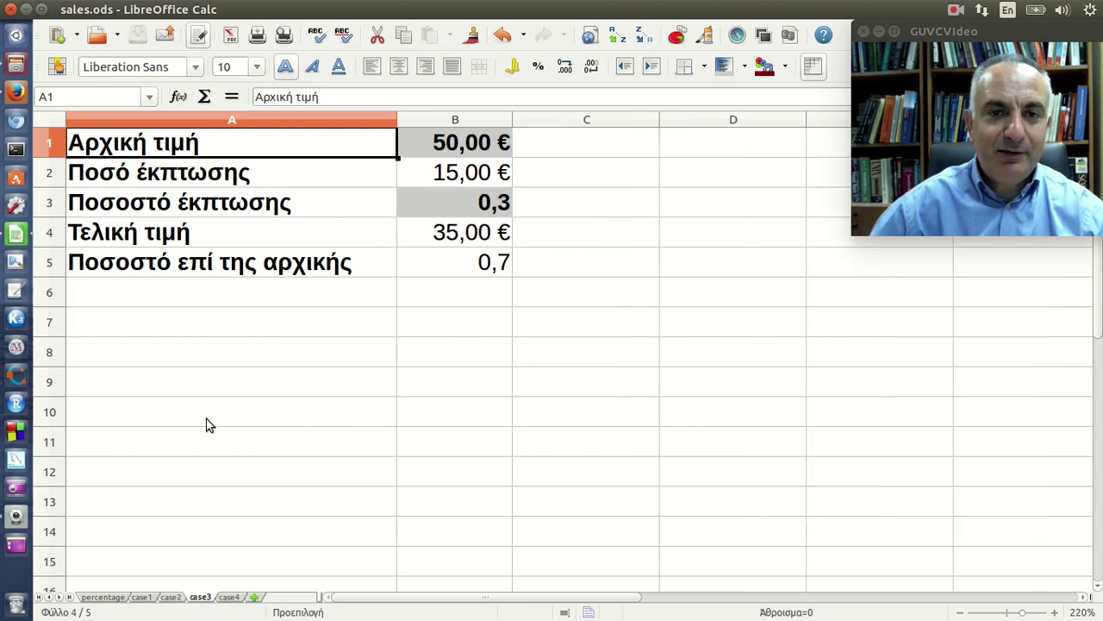
{"action": "left_click", "coordinate": [466, 154]}
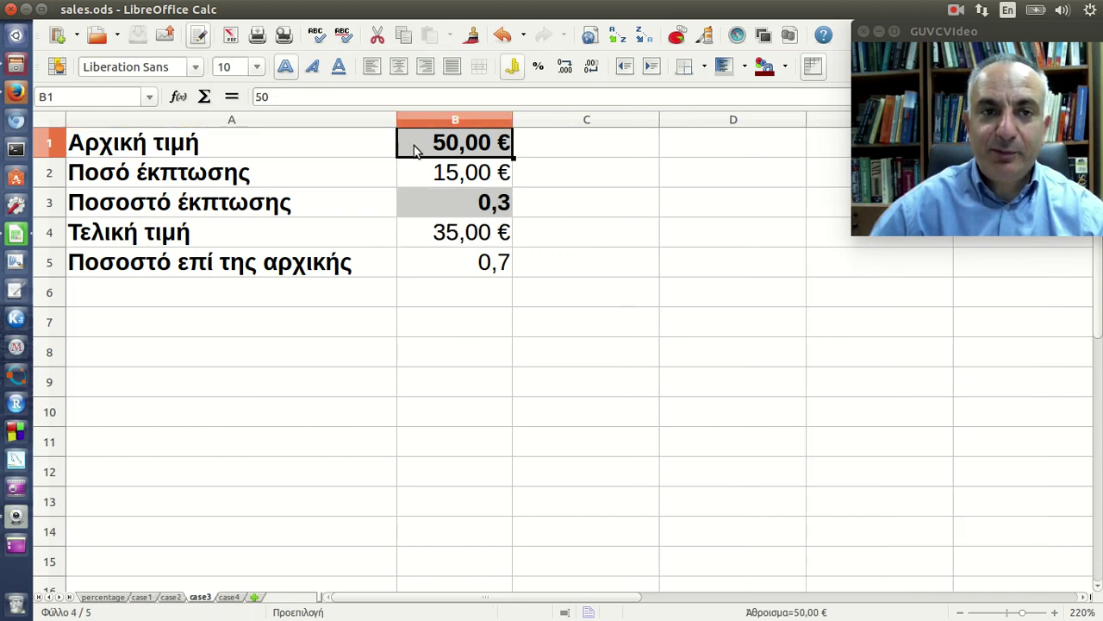
{"action": "left_click", "coordinate": [502, 211]}
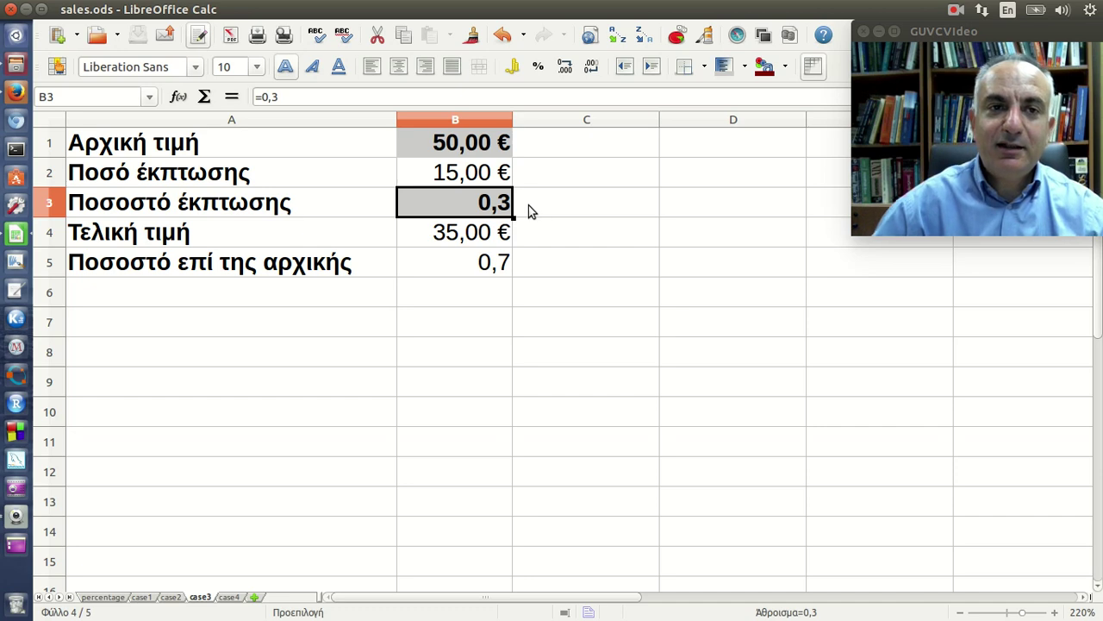
{"action": "type", "text": "=3"}
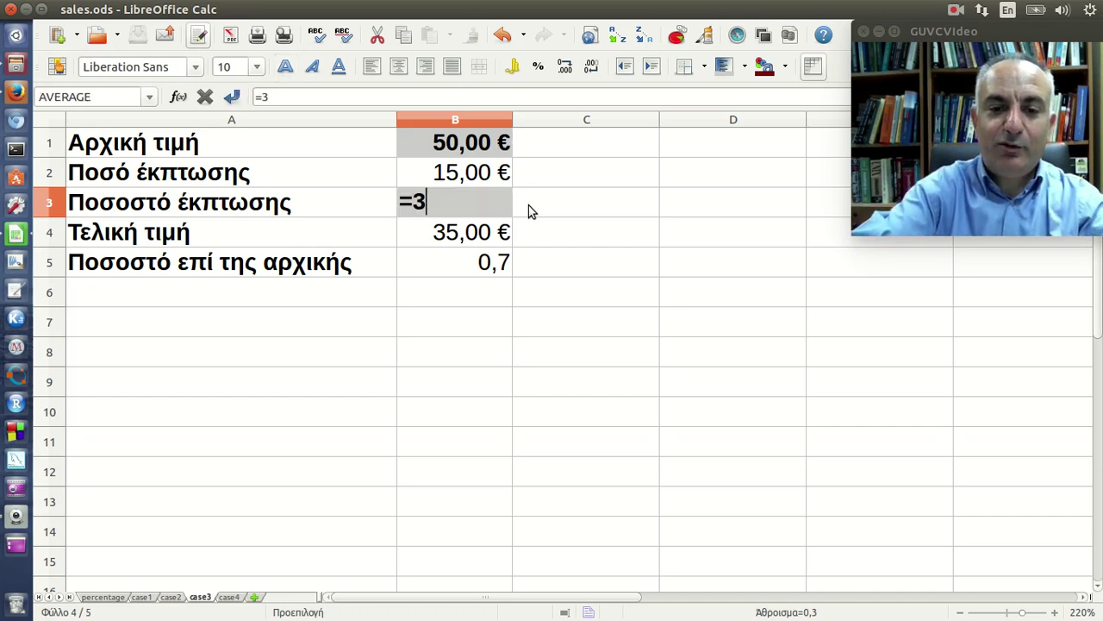
{"action": "type", "text": "0"}
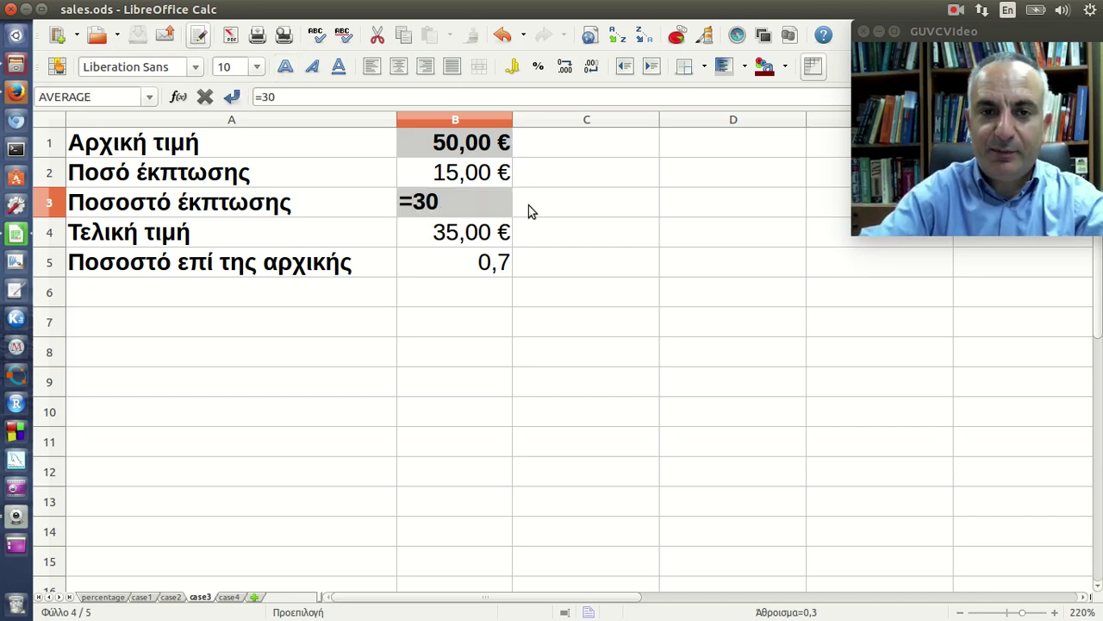
{"action": "type", "text": "%"}
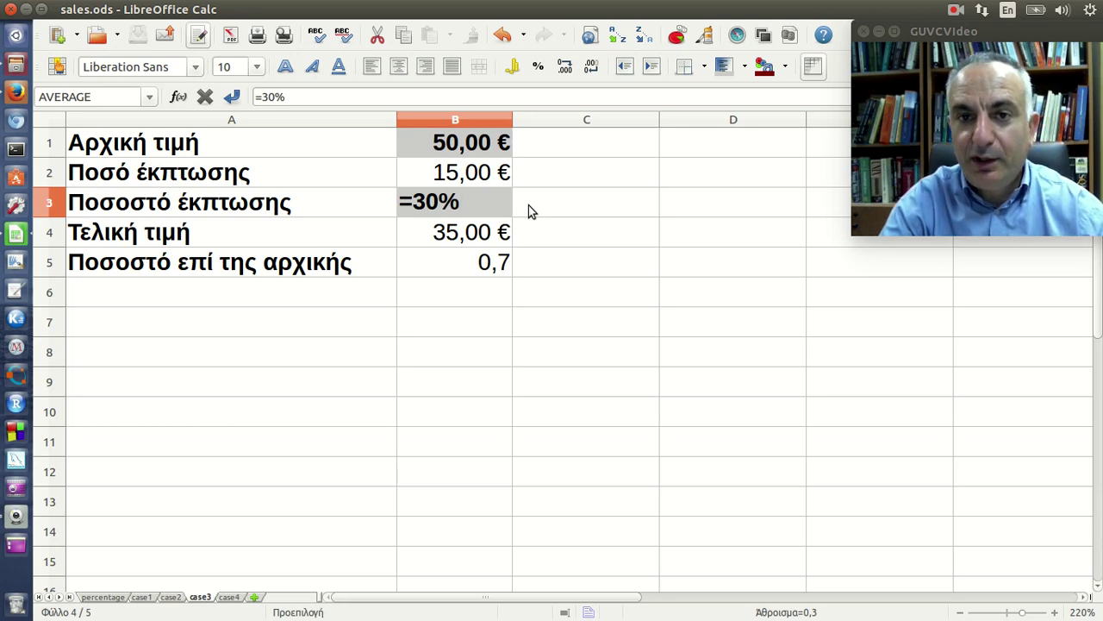
{"action": "key", "text": "Return"}
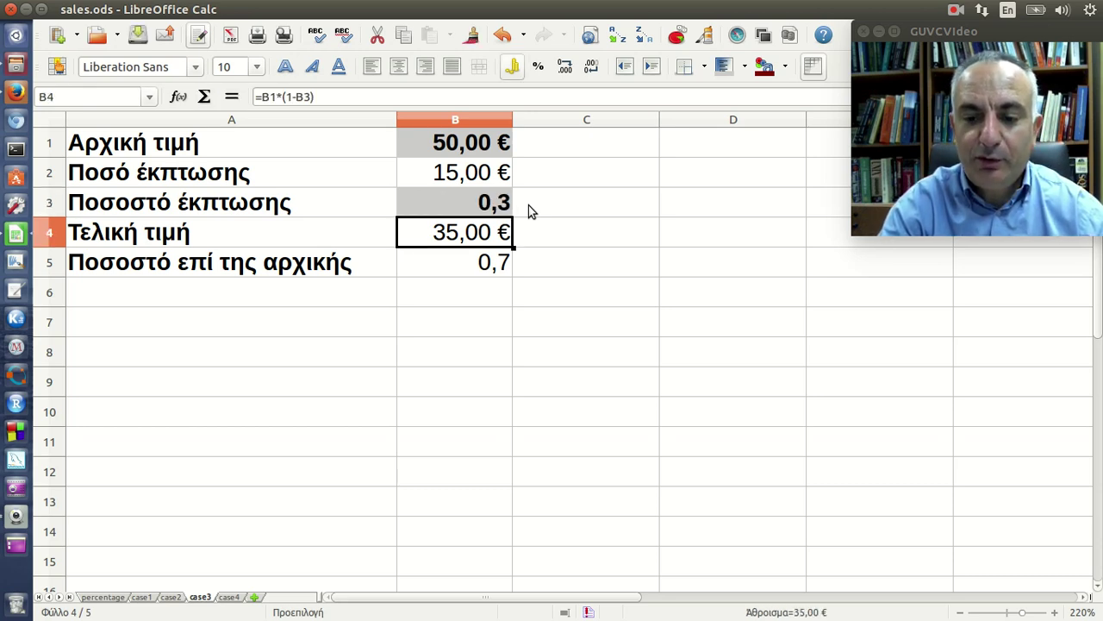
Format B3 as a percentage and re-enter it as =30%, displaying 30,00%.
{"action": "key", "text": "Up"}
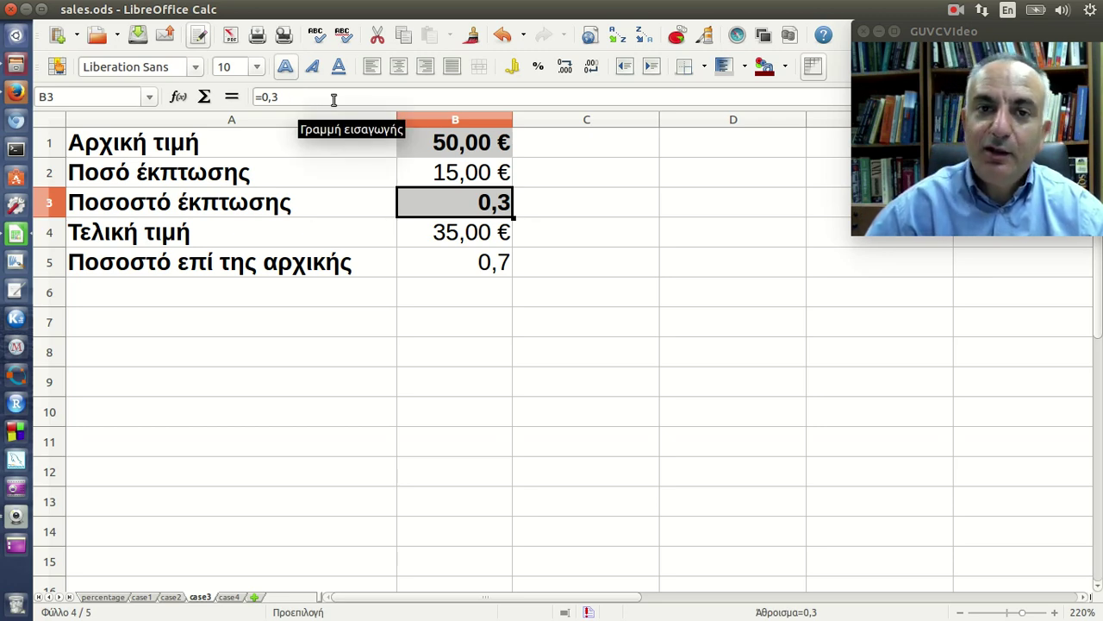
{"action": "left_click", "coordinate": [541, 68]}
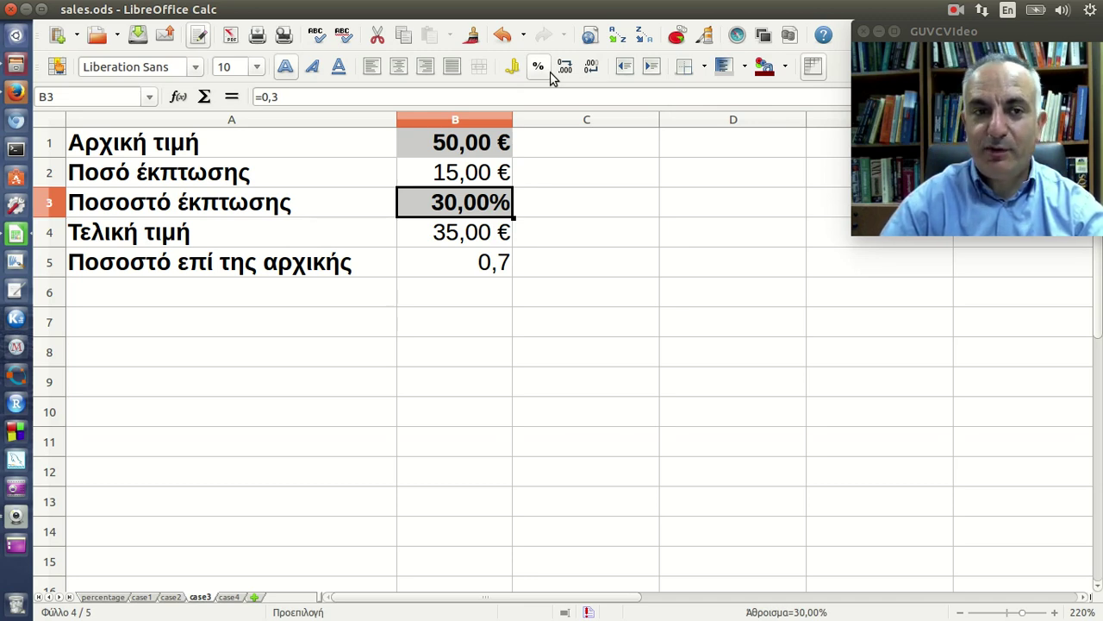
{"action": "left_click", "coordinate": [331, 96]}
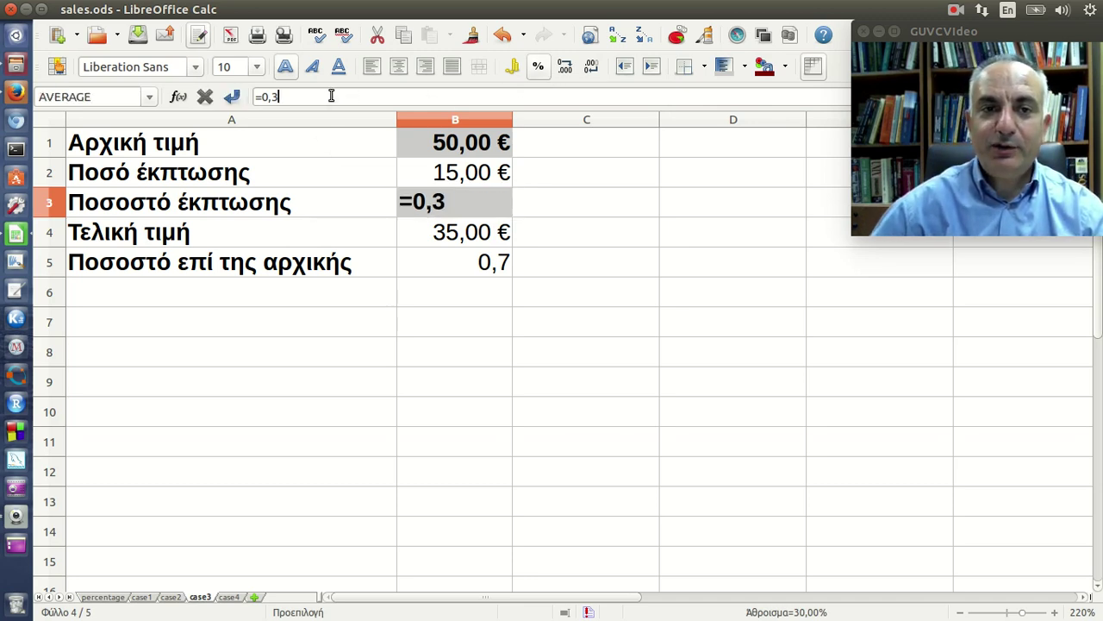
{"action": "key", "text": "BackSpace"}
{"action": "key", "text": "BackSpace"}
{"action": "key", "text": "BackSpace"}
{"action": "type", "text": "3"}
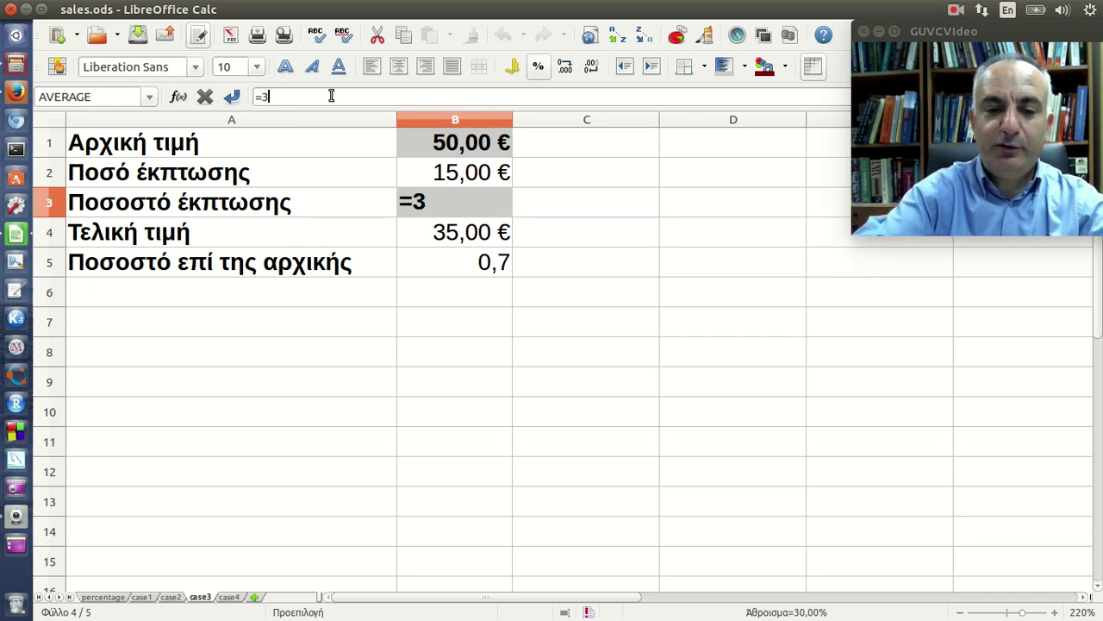
{"action": "type", "text": "0%"}
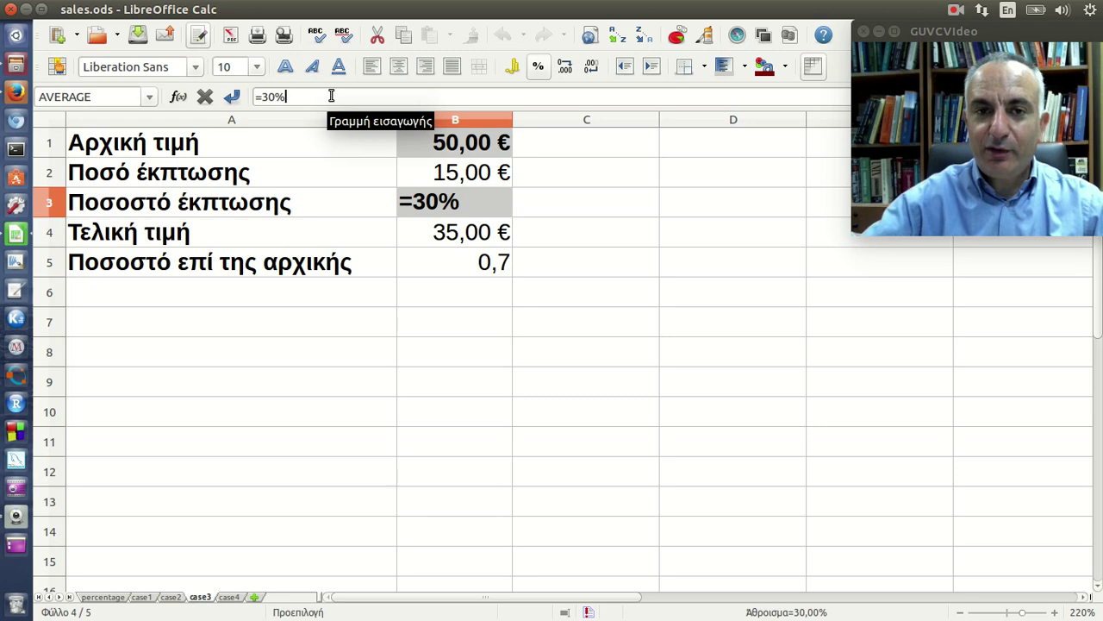
{"action": "key", "text": "Return"}
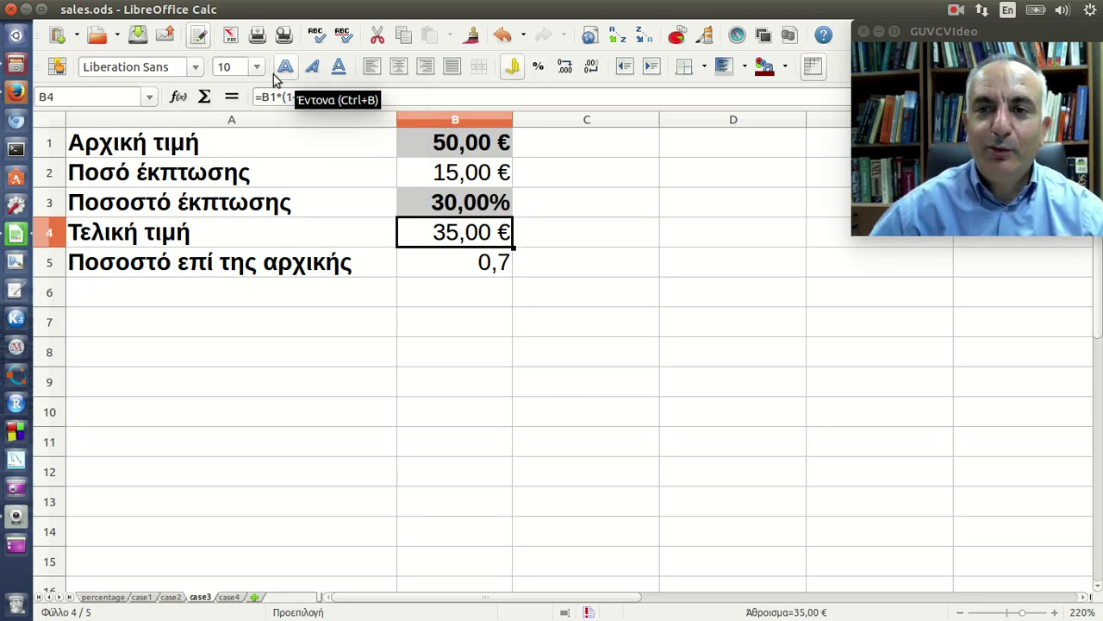
{"action": "left_click", "coordinate": [406, 173]}
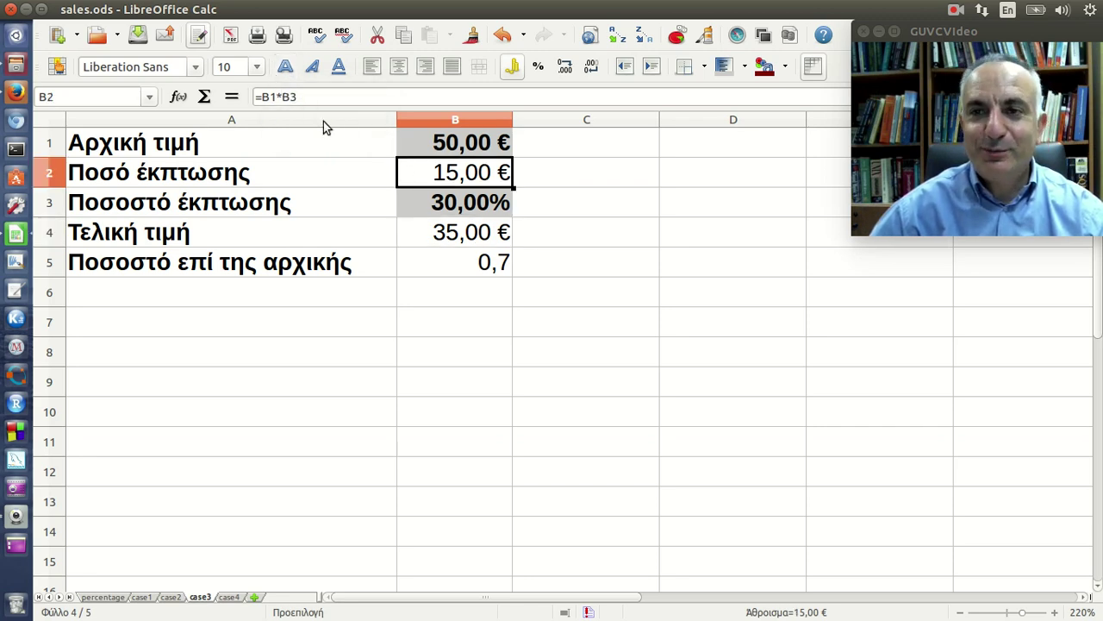
{"action": "left_click", "coordinate": [297, 96]}
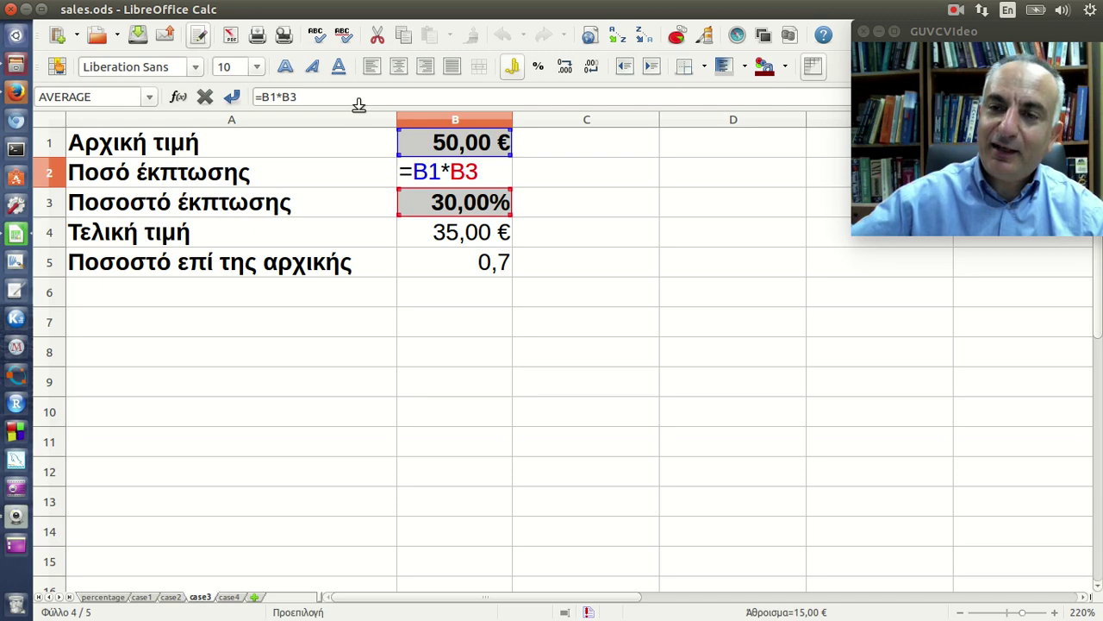
{"action": "key", "text": "Return"}
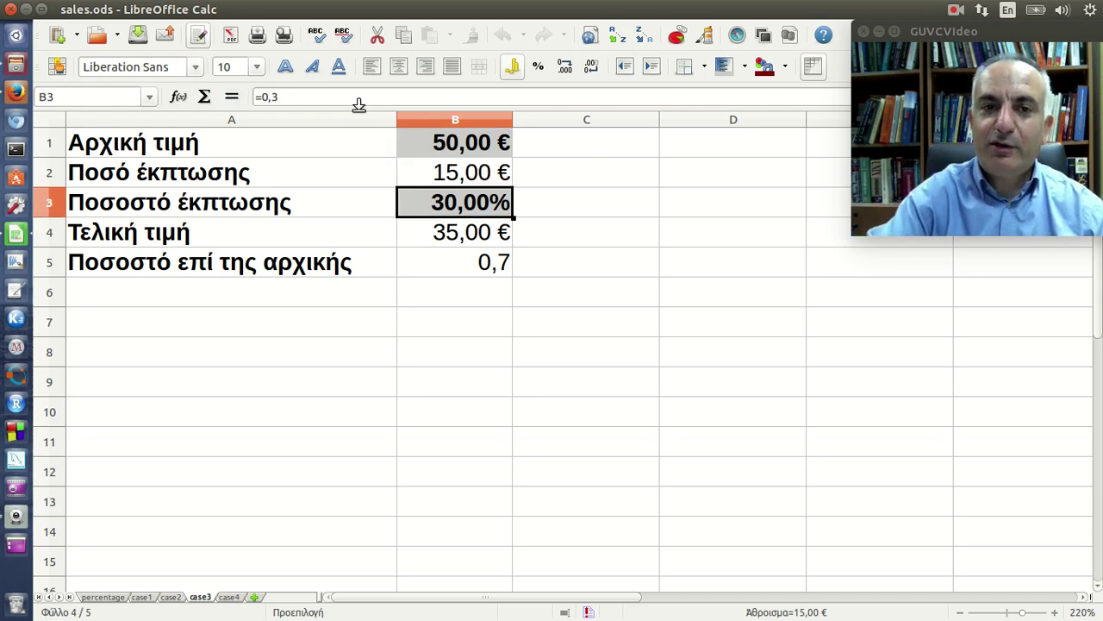
{"action": "key", "text": "Up"}
{"action": "key", "text": "Down"}
{"action": "key", "text": "Down"}
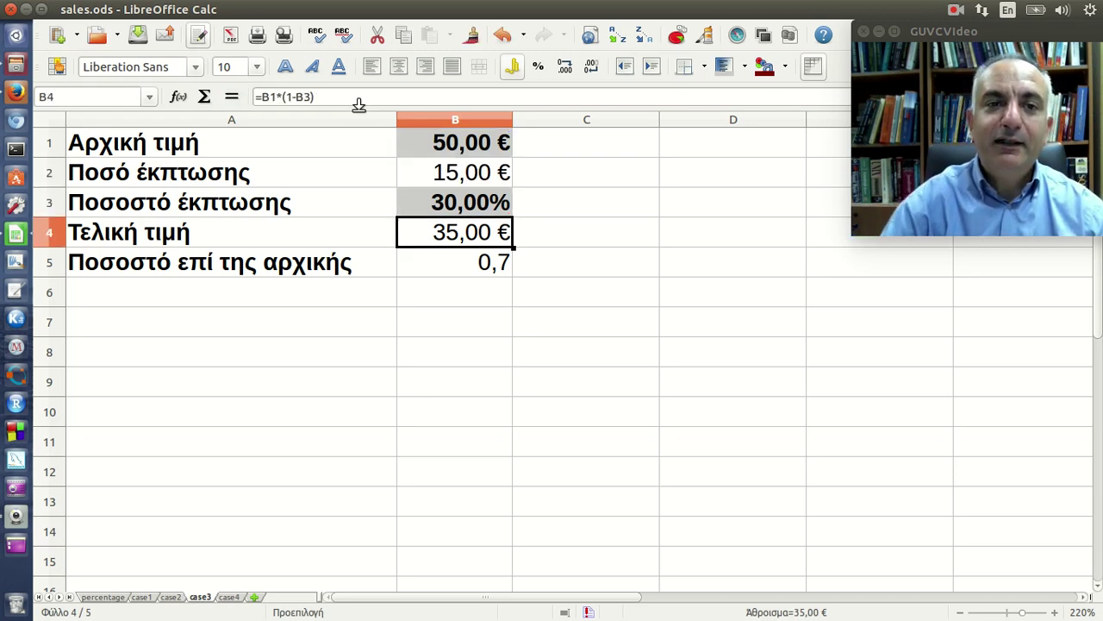
{"action": "left_click", "coordinate": [362, 95]}
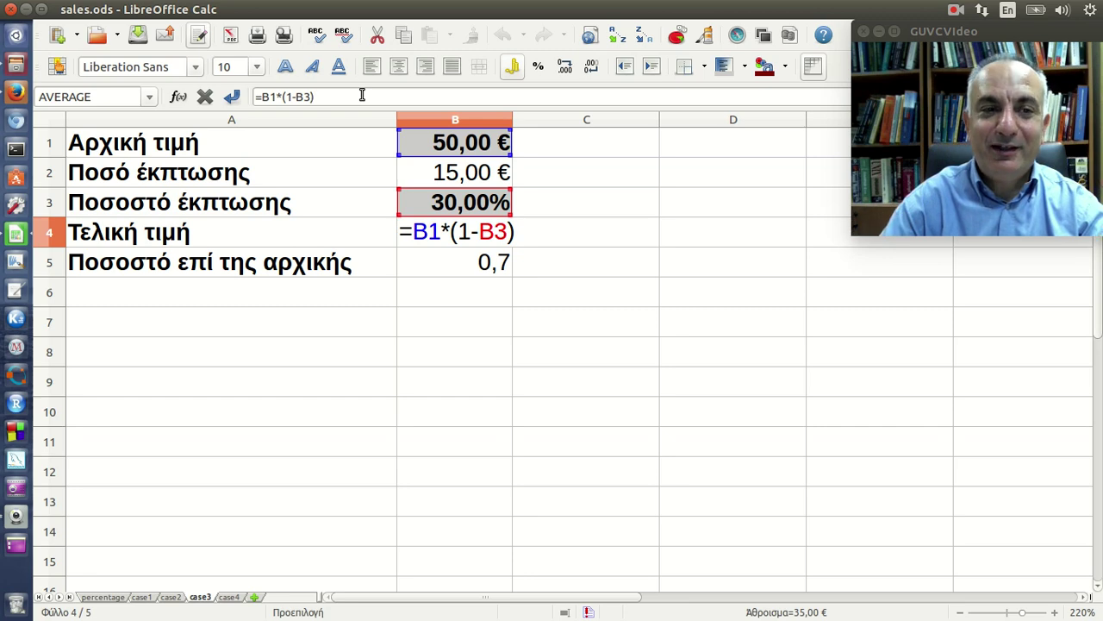
{"action": "key", "text": "Escape"}
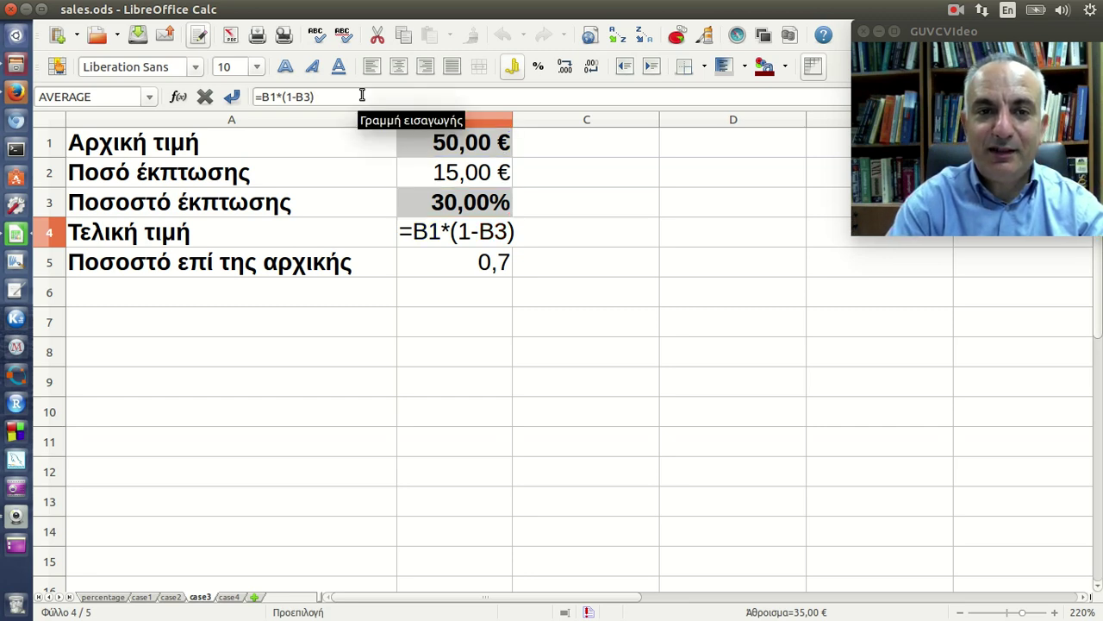
{"action": "key", "text": "Escape"}
{"action": "key", "text": "Return"}
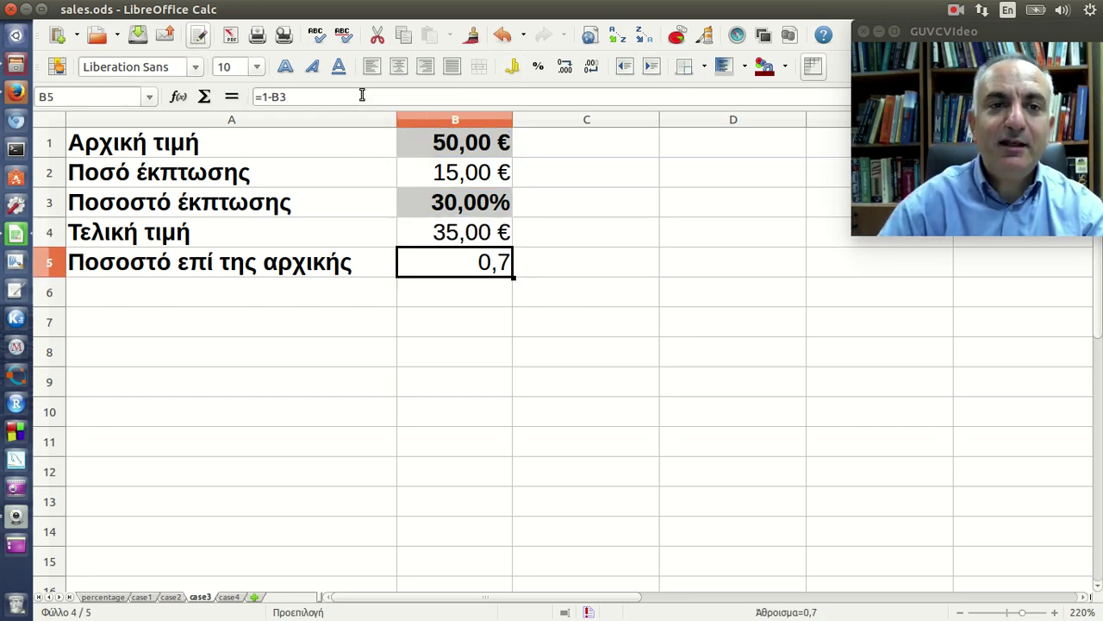
{"action": "left_click", "coordinate": [362, 95]}
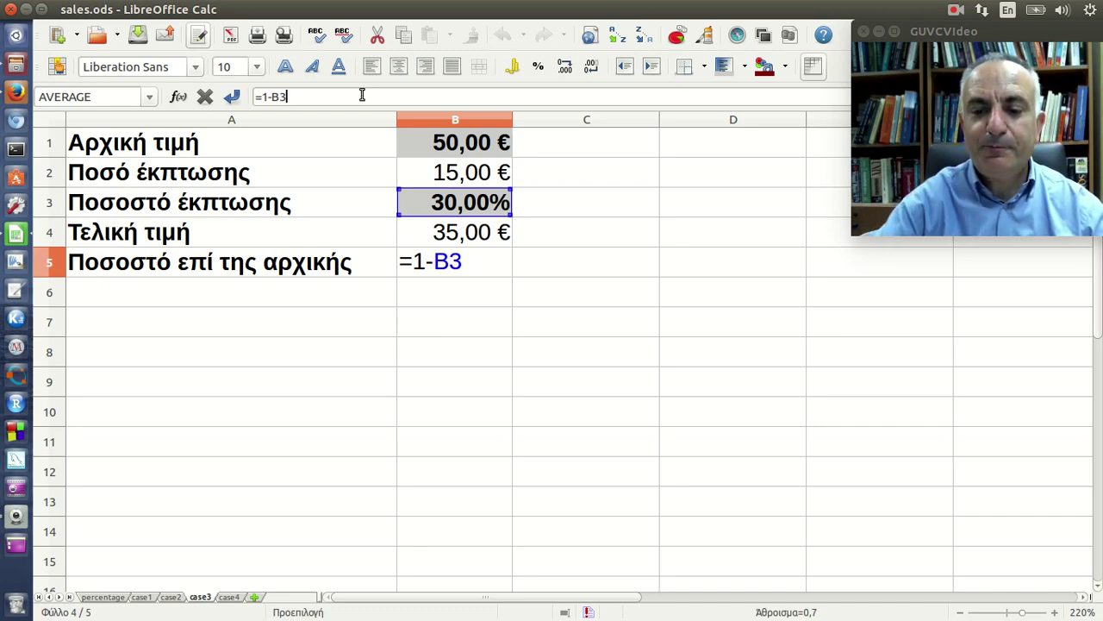
{"action": "key", "text": "Return"}
{"action": "key", "text": "Up"}
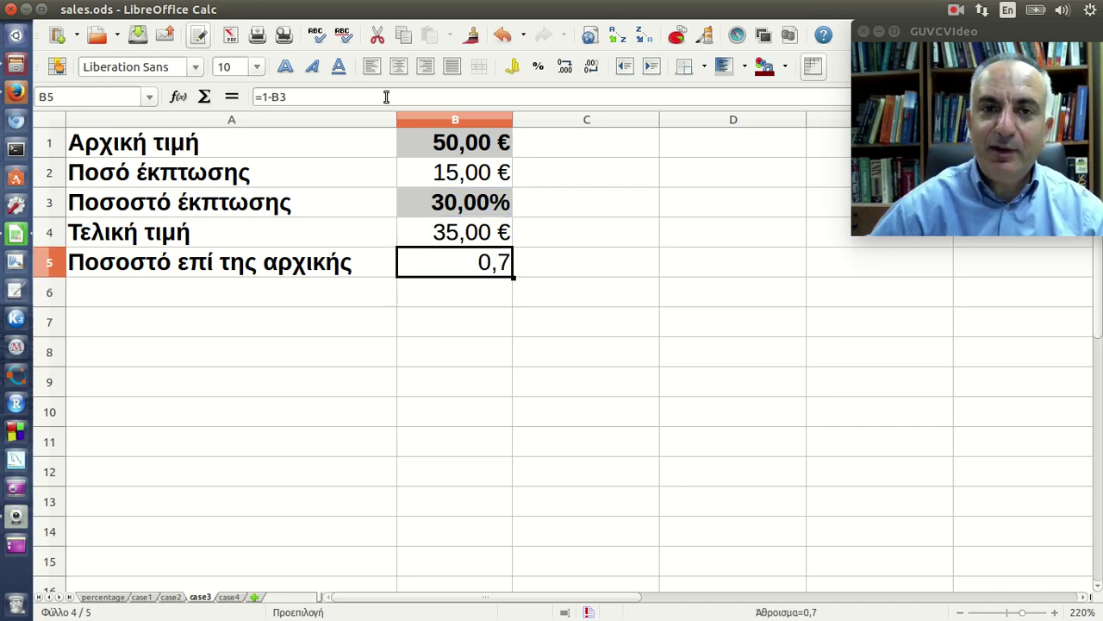
Apply a whole-number percentage format to B5 through Format Cells.
{"action": "left_click", "coordinate": [539, 69]}
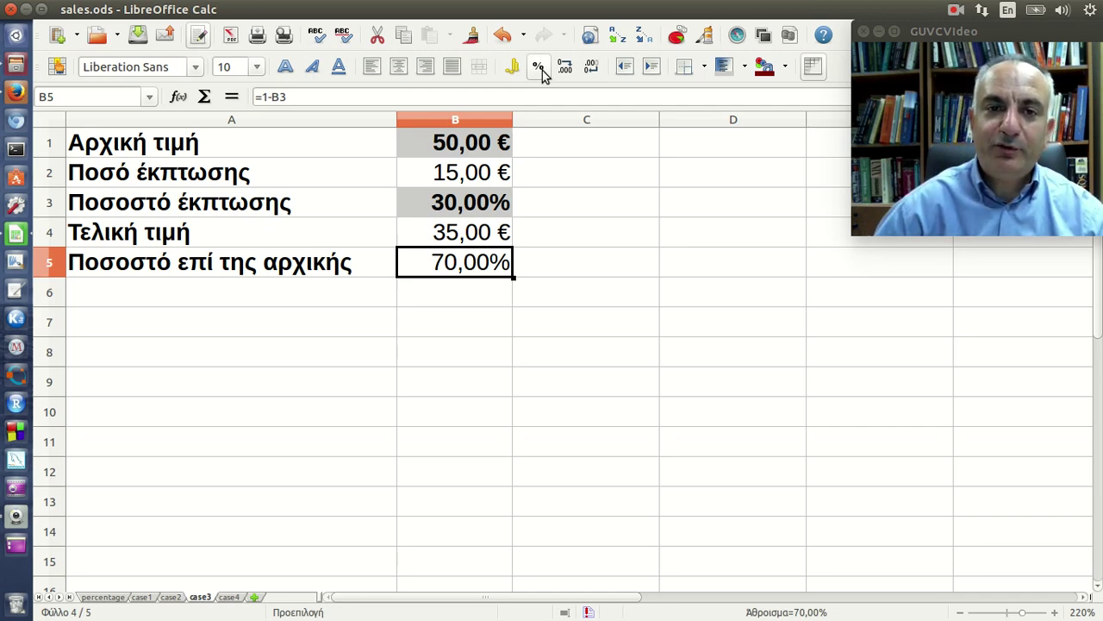
{"action": "right_click", "coordinate": [475, 267]}
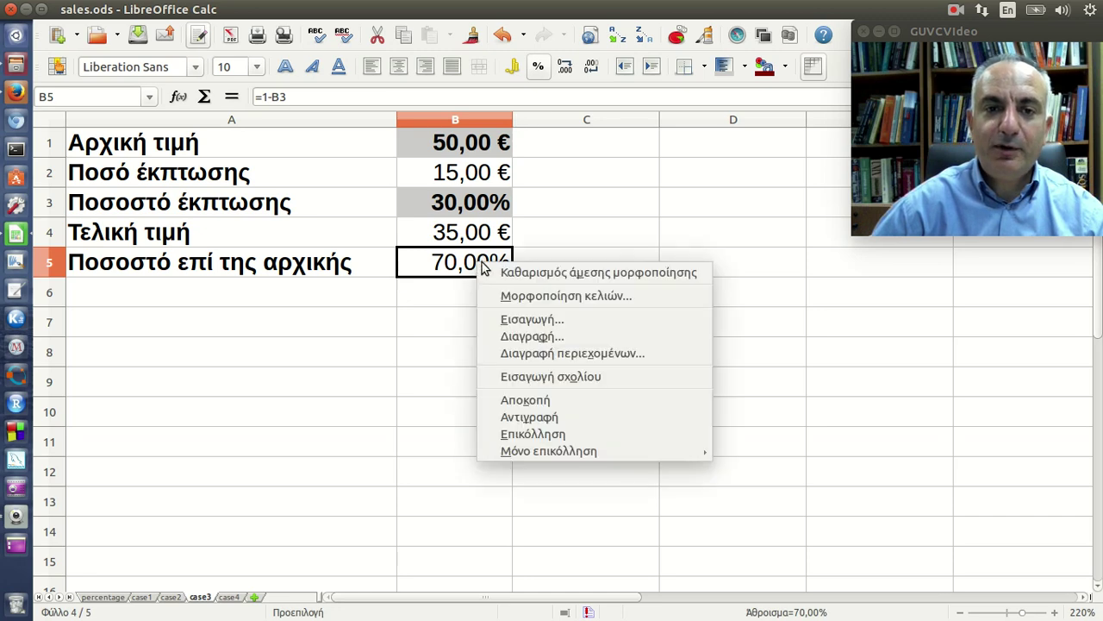
{"action": "left_click", "coordinate": [649, 296]}
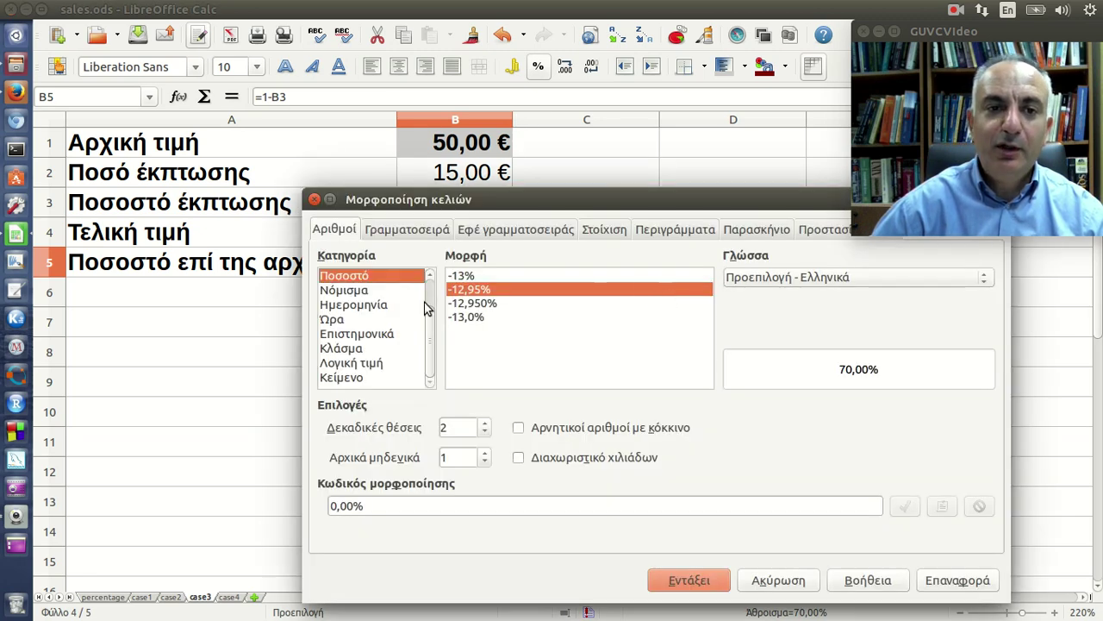
{"action": "scroll", "coordinate": [355, 312], "scroll_direction": "up", "scroll_amount": 1}
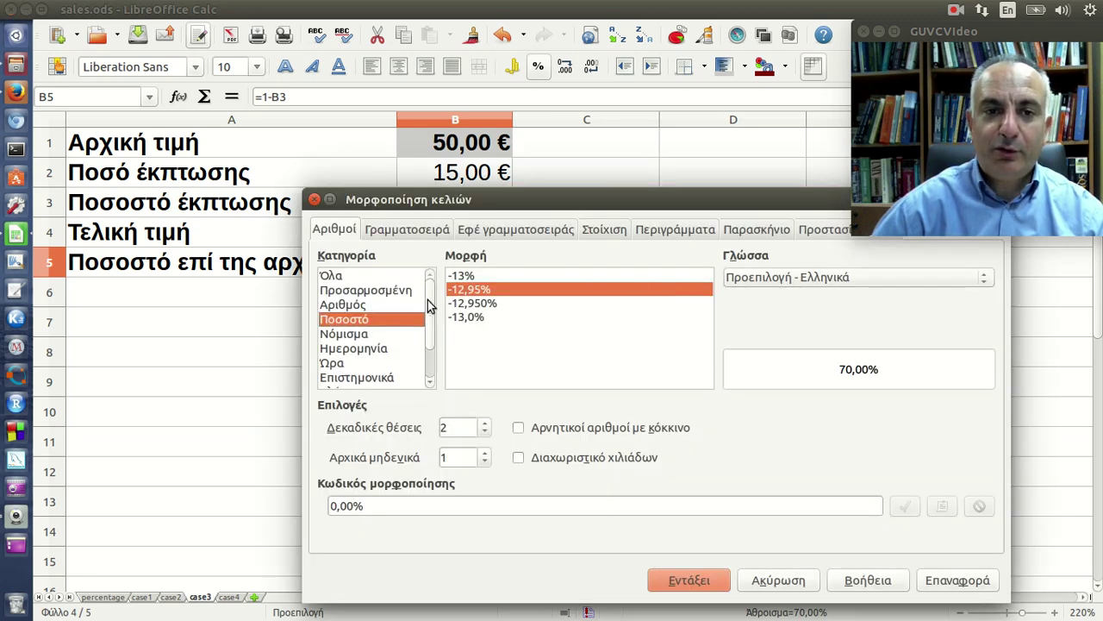
{"action": "left_click", "coordinate": [361, 306]}
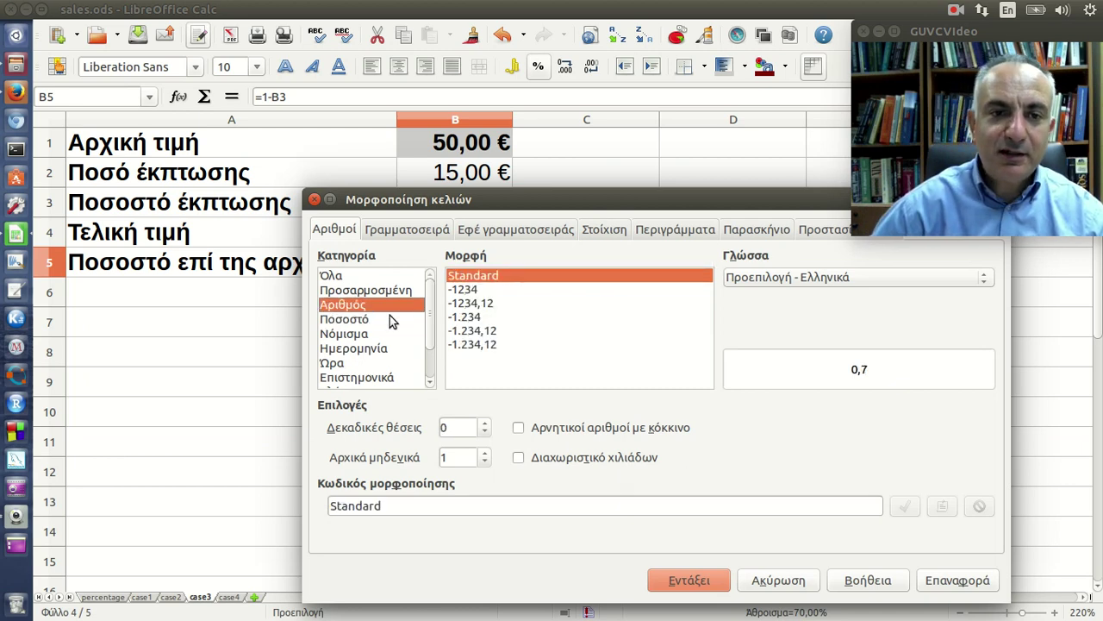
{"action": "left_click", "coordinate": [380, 318]}
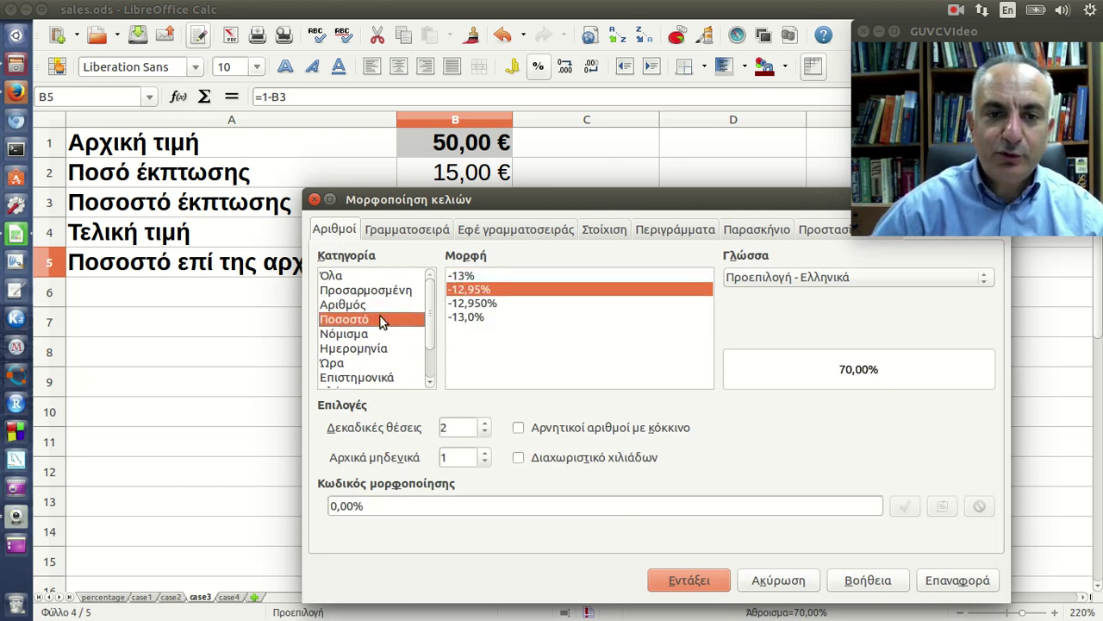
{"action": "left_click", "coordinate": [475, 278]}
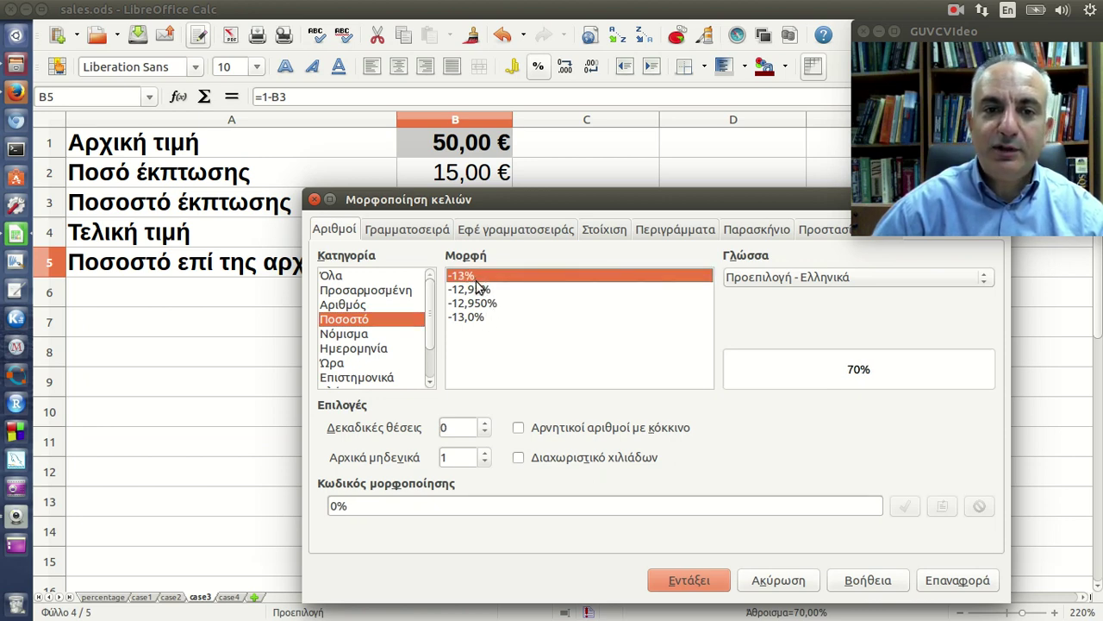
{"action": "left_click", "coordinate": [709, 595]}
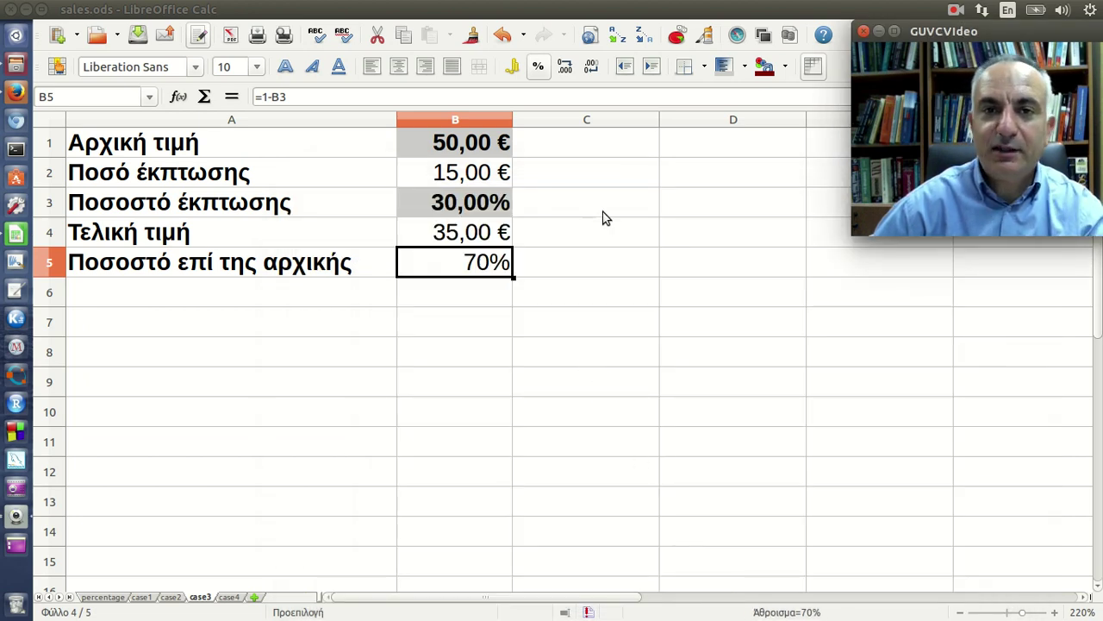
Give B5 two decimal places so it shows 70,00%.
{"action": "left_click", "coordinate": [565, 71]}
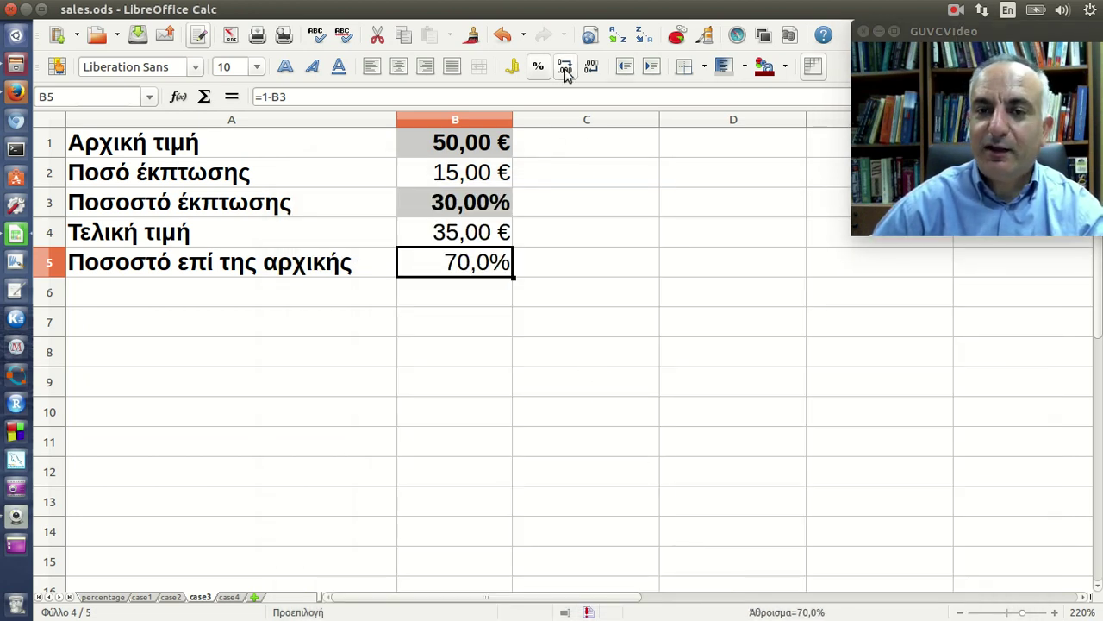
{"action": "left_click", "coordinate": [591, 69]}
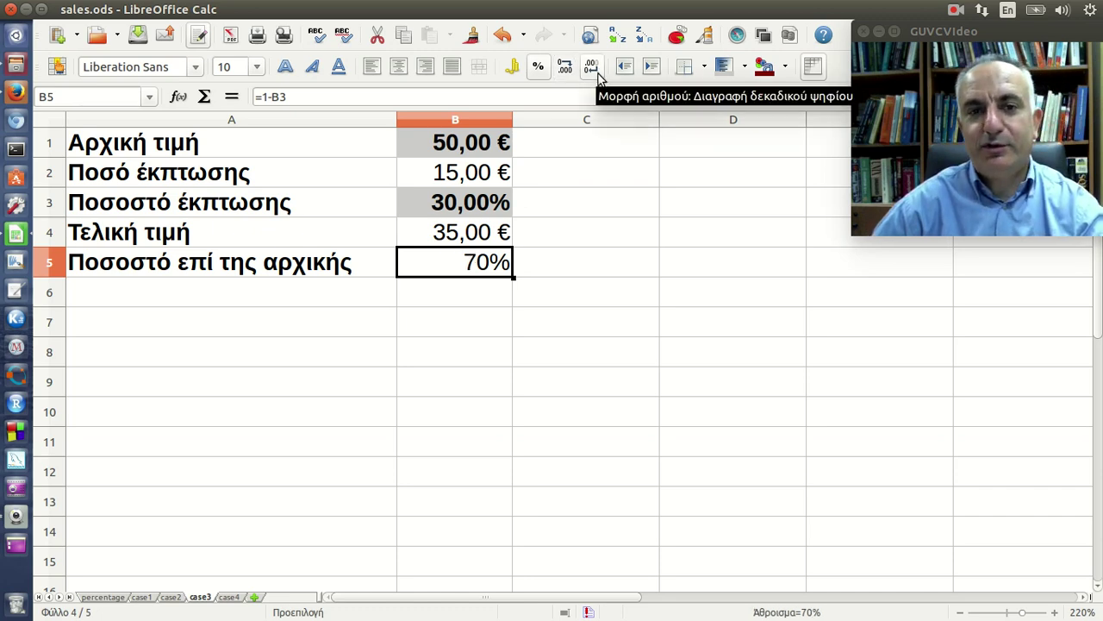
{"action": "left_click", "coordinate": [565, 67]}
{"action": "left_click", "coordinate": [565, 67]}
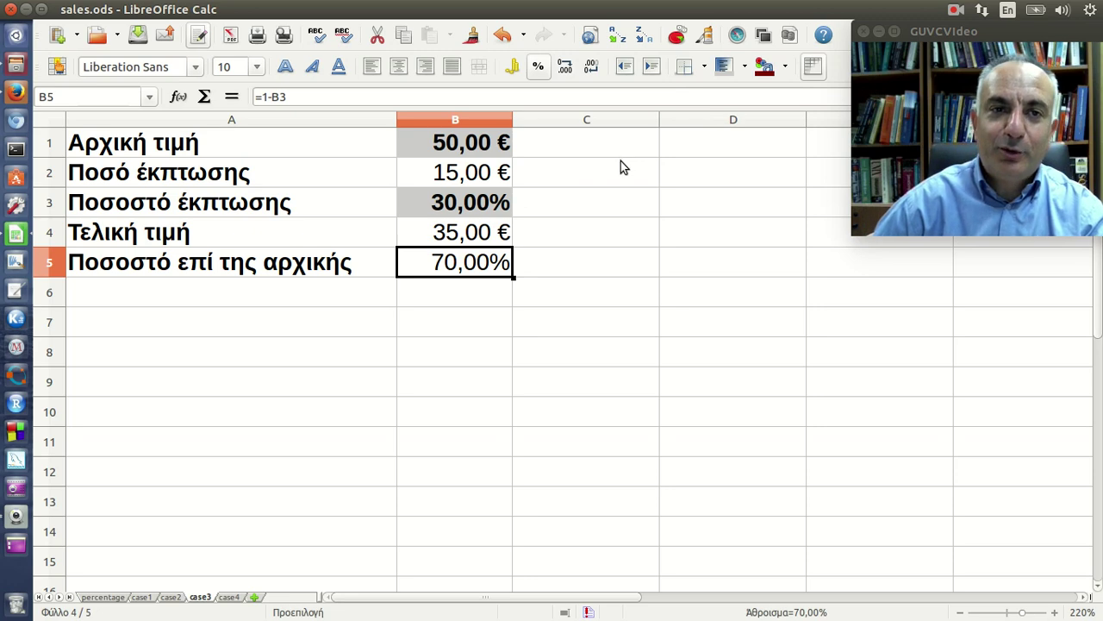
{"action": "left_click", "coordinate": [506, 203]}
Replace B3's =0,3 with =30%, keeping 30,00% and the 35,00 € final price.
{"action": "left_click", "coordinate": [338, 99]}
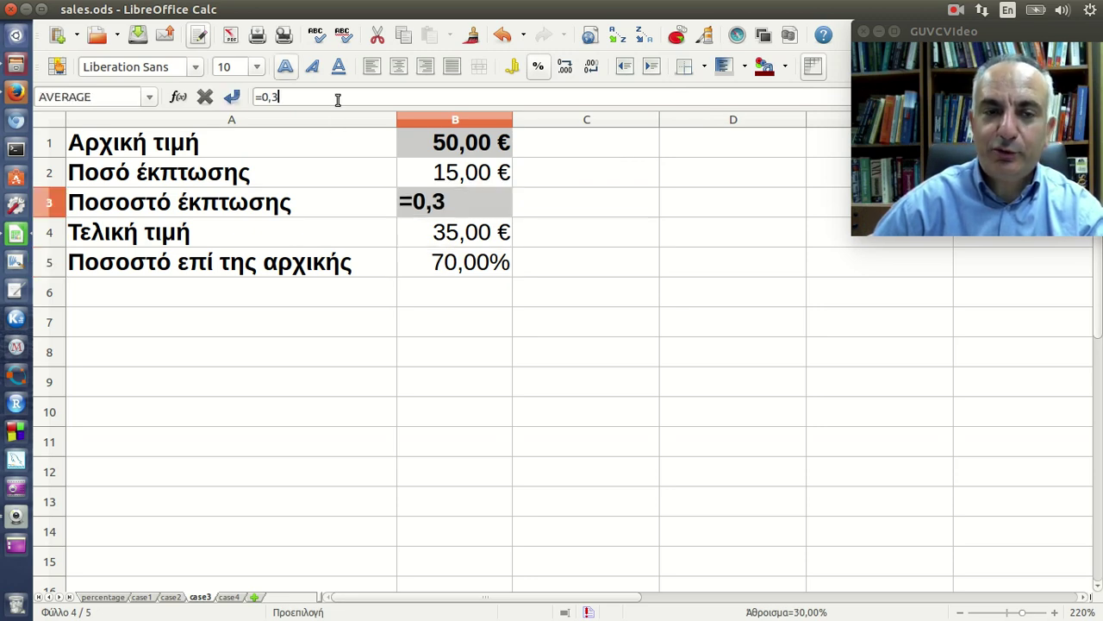
{"action": "key", "text": "BackSpace"}
{"action": "key", "text": "BackSpace"}
{"action": "key", "text": "BackSpace"}
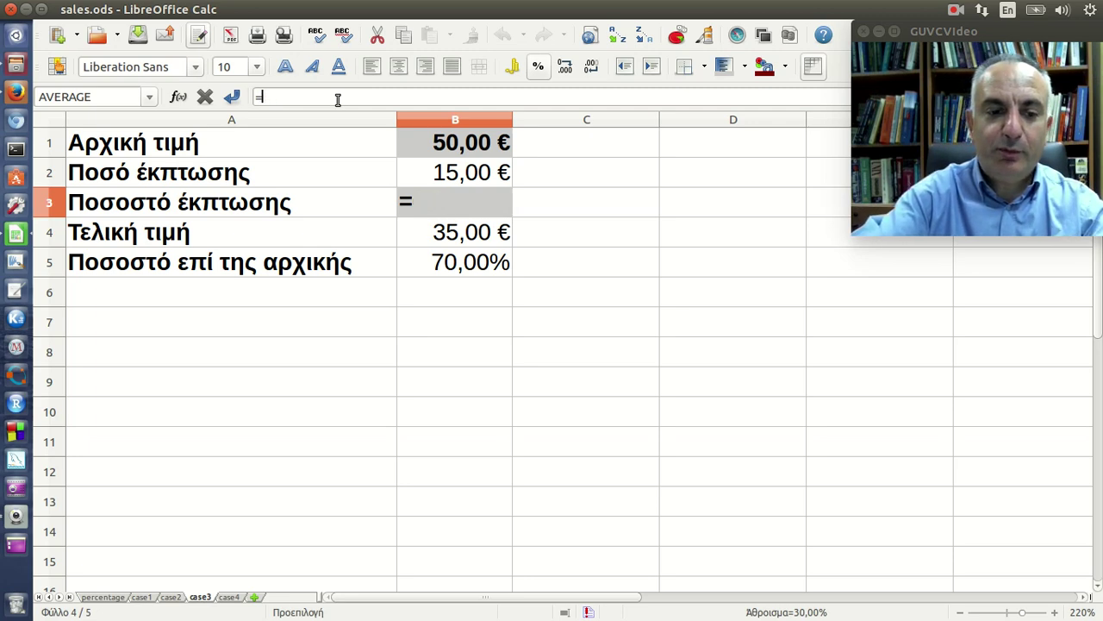
{"action": "type", "text": "30"}
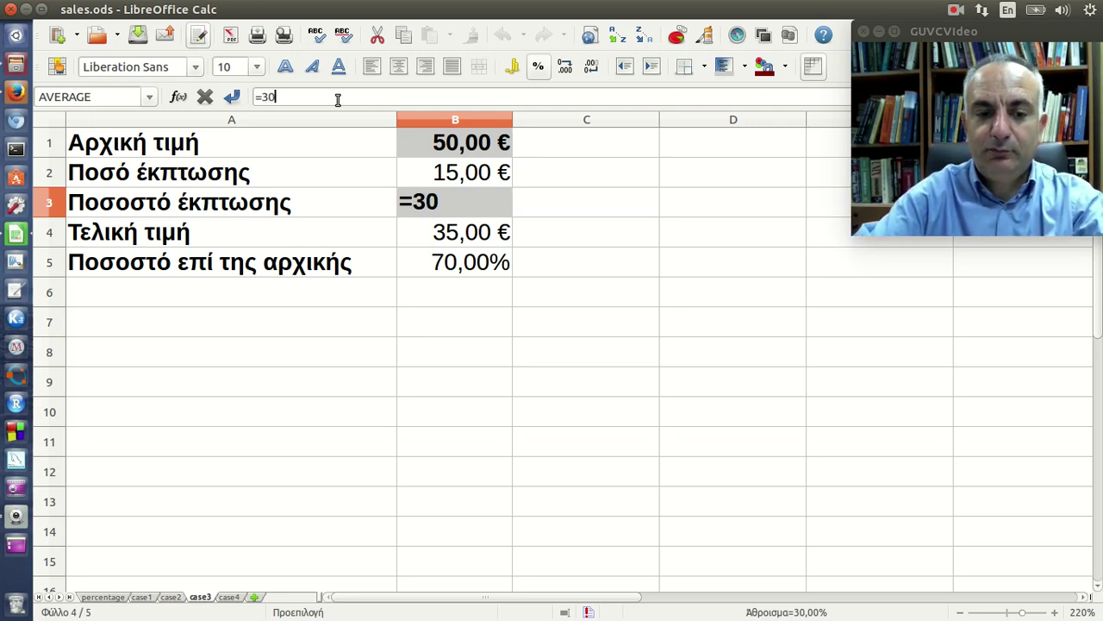
{"action": "type", "text": "%"}
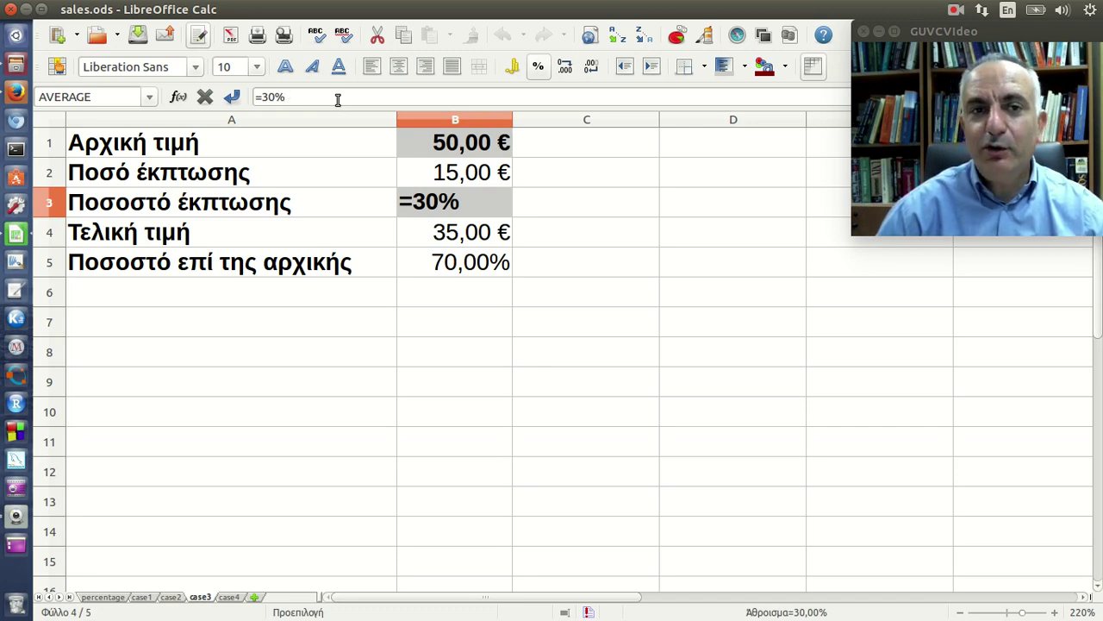
{"action": "key", "text": "BackSpace"}
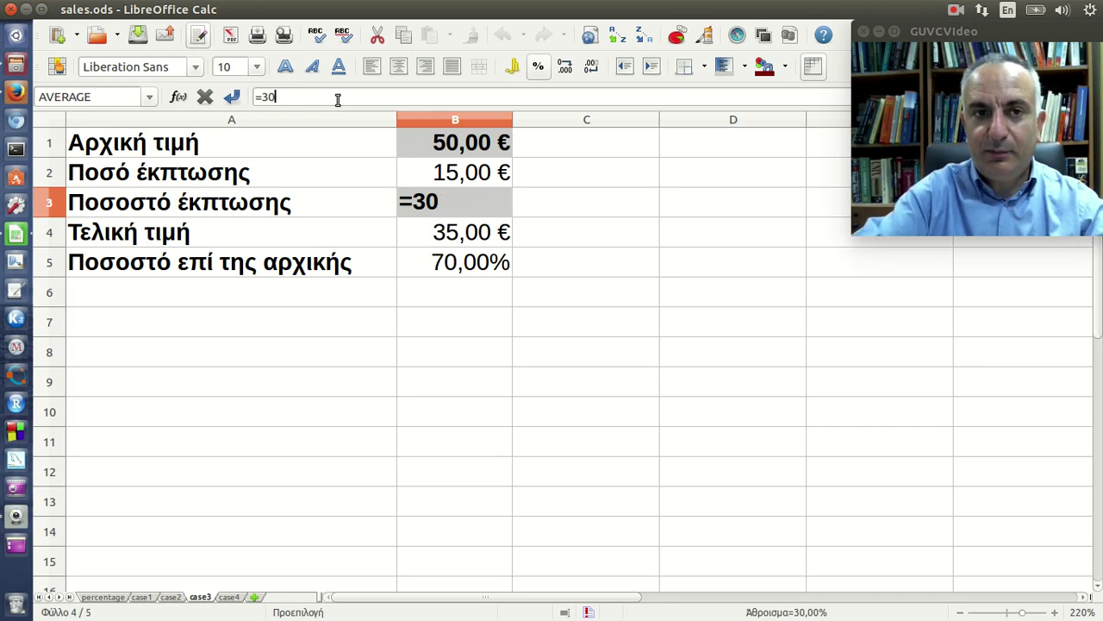
{"action": "type", "text": "/100"}
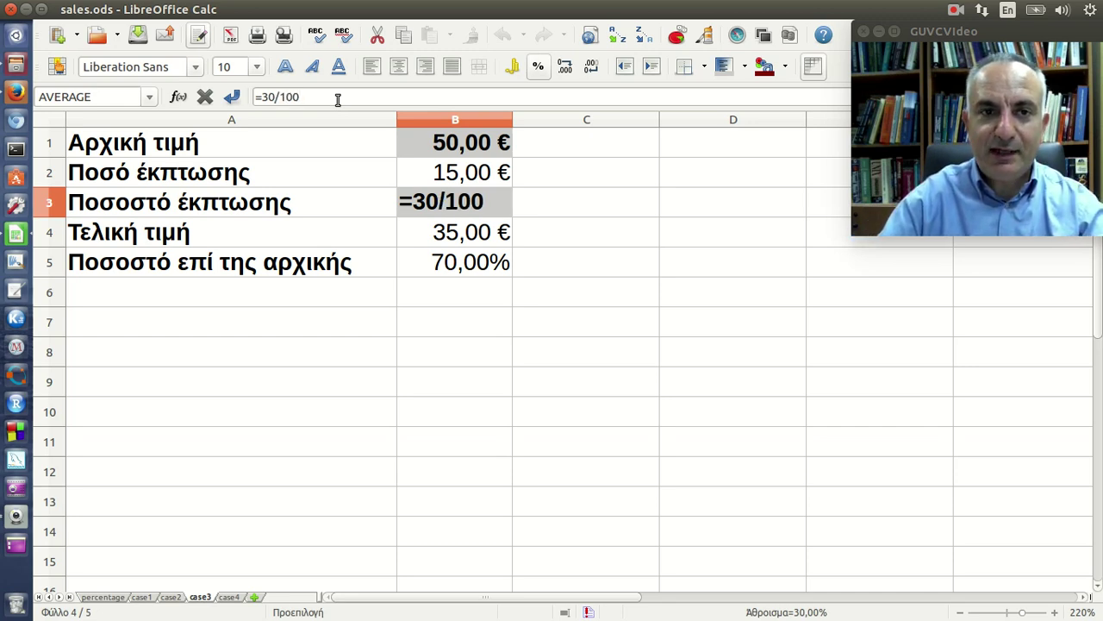
{"action": "key", "text": "BackSpace"}
{"action": "key", "text": "BackSpace"}
{"action": "key", "text": "BackSpace"}
{"action": "key", "text": "BackSpace"}
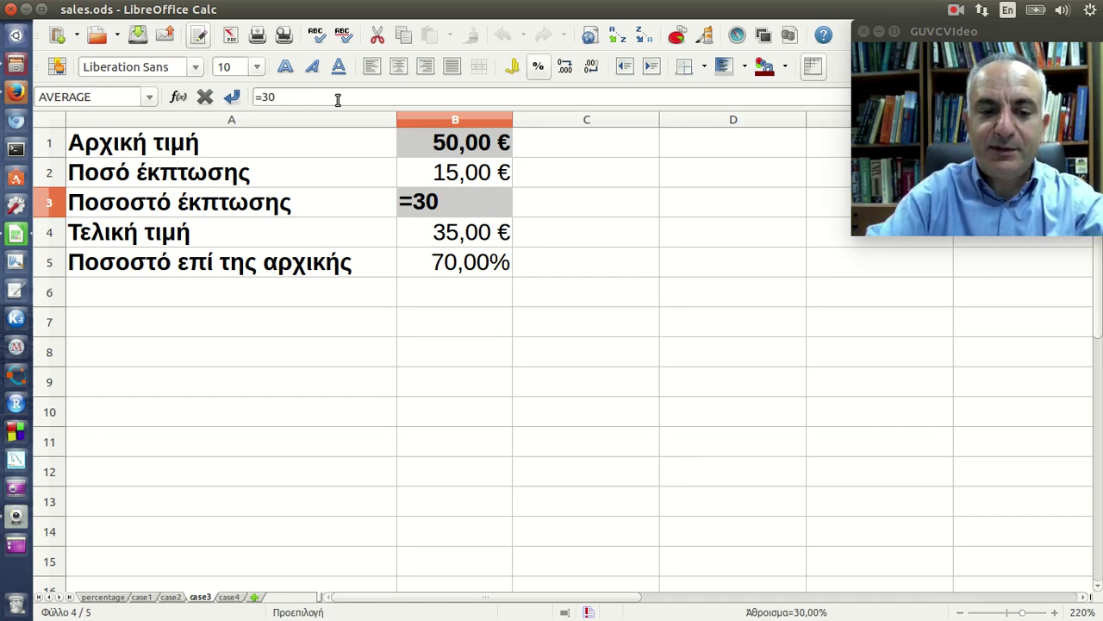
{"action": "type", "text": "%"}
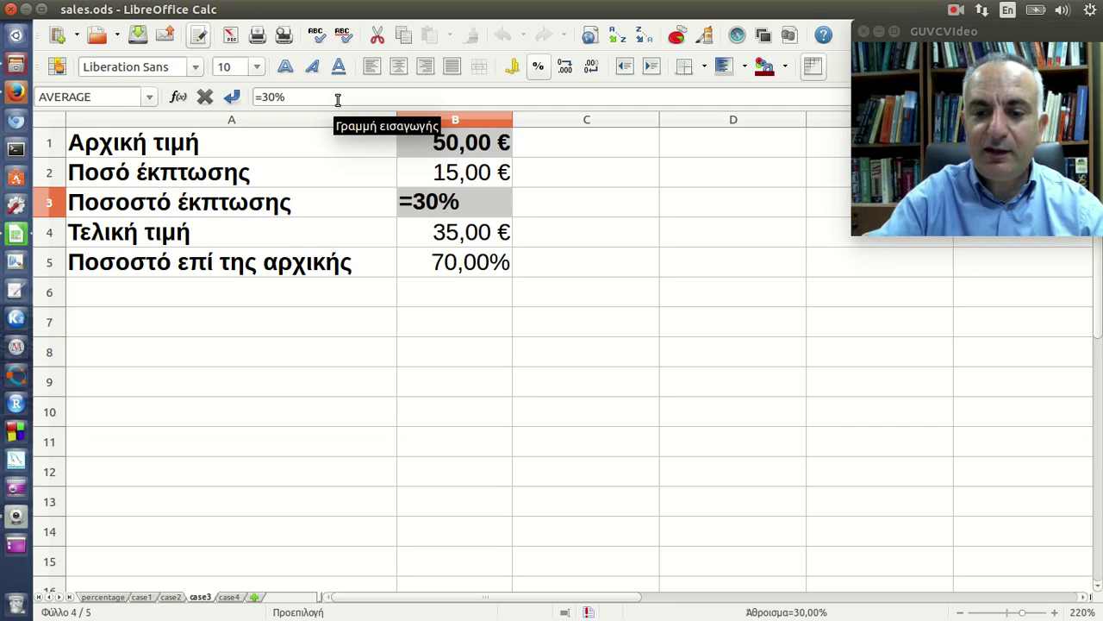
{"action": "key", "text": "Return"}
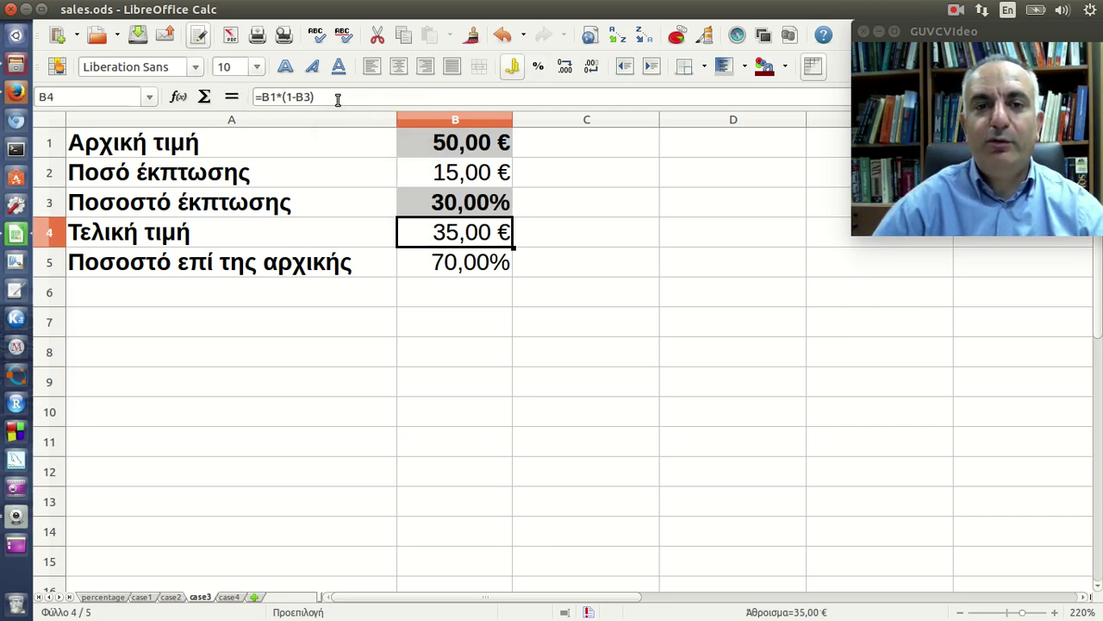
{"action": "left_click", "coordinate": [493, 211]}
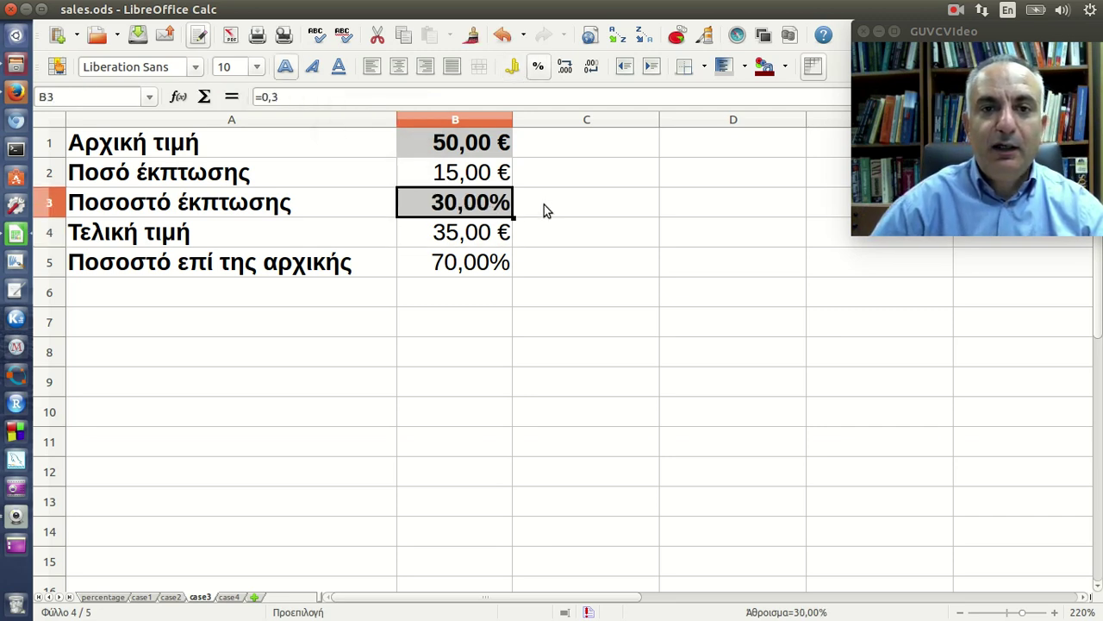
Keep B3 as a percentage and drop the decimals so B3 shows 30% and B5 shows 70%.
{"action": "left_click", "coordinate": [543, 68]}
{"action": "left_click", "coordinate": [543, 67]}
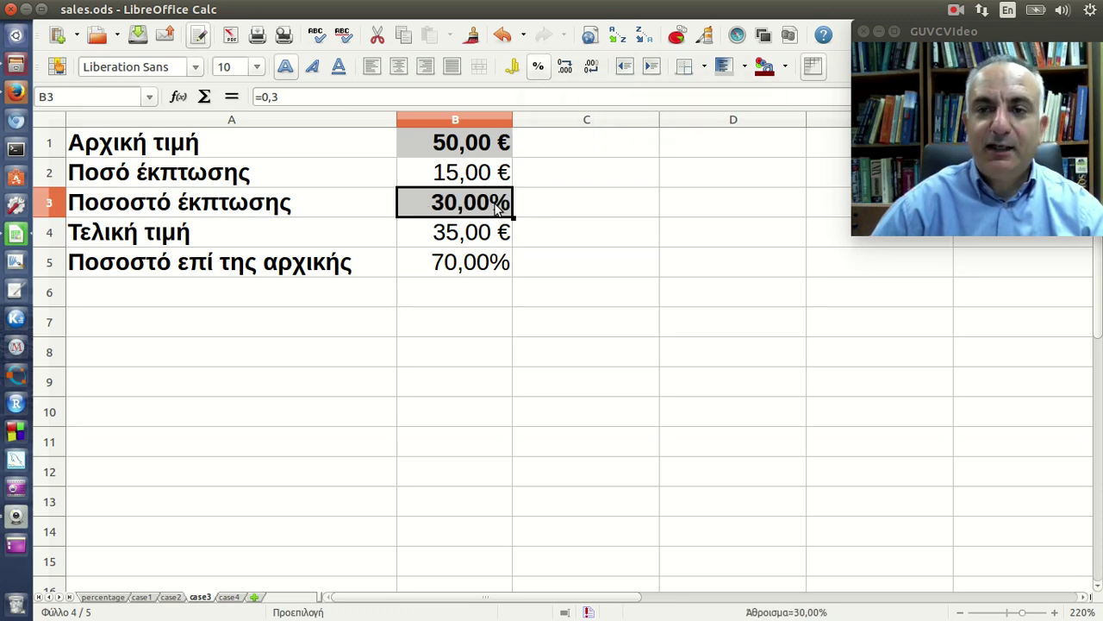
{"action": "left_click", "coordinate": [592, 68]}
{"action": "left_click", "coordinate": [596, 71]}
{"action": "left_click", "coordinate": [503, 262]}
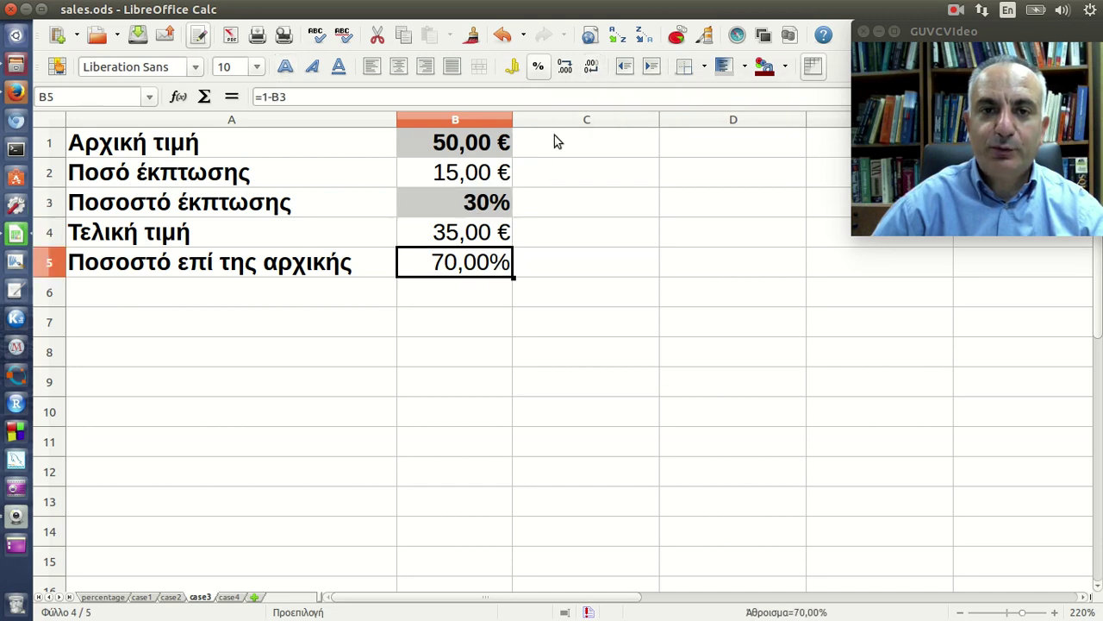
{"action": "double_click", "coordinate": [593, 71]}
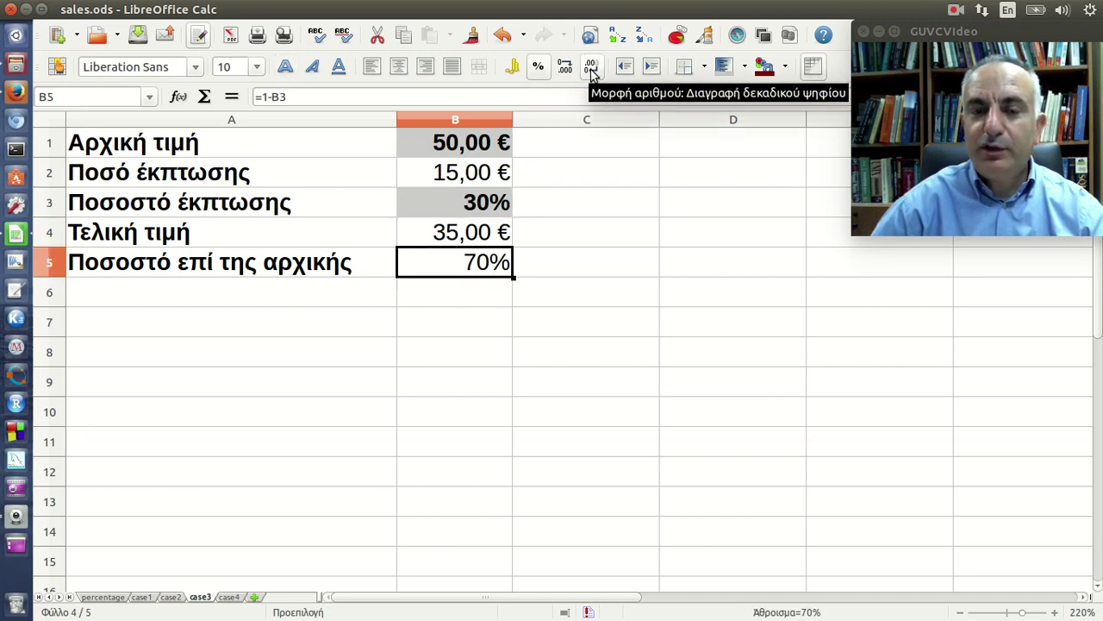
Save the workbook and switch to the course webpage in Firefox.
{"action": "left_click", "coordinate": [317, 138]}
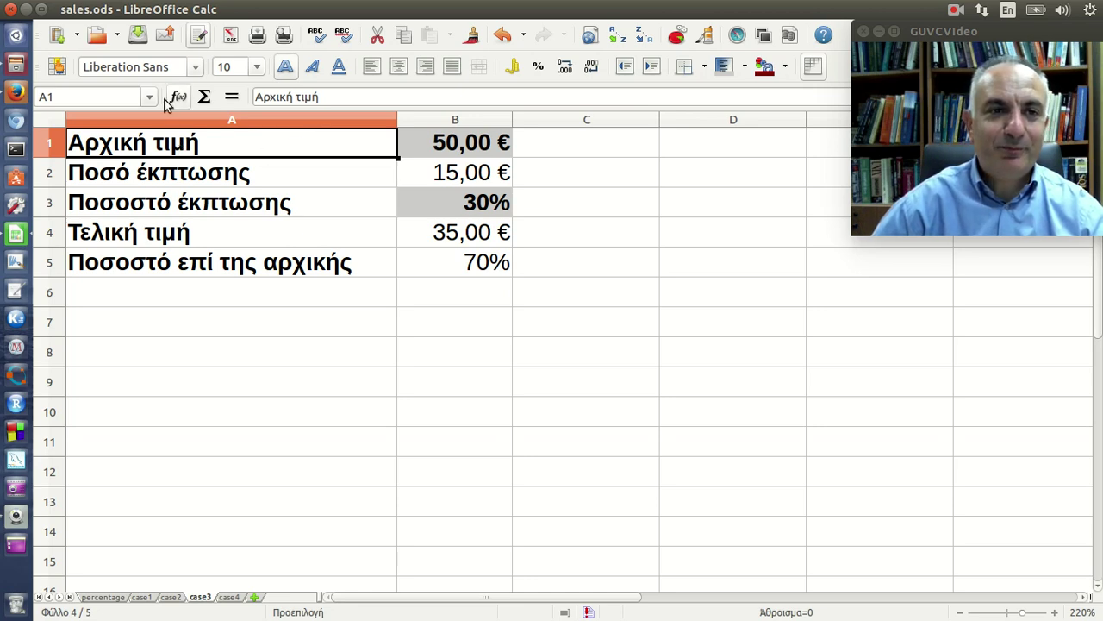
{"action": "left_click", "coordinate": [138, 35]}
{"action": "left_click", "coordinate": [15, 92]}
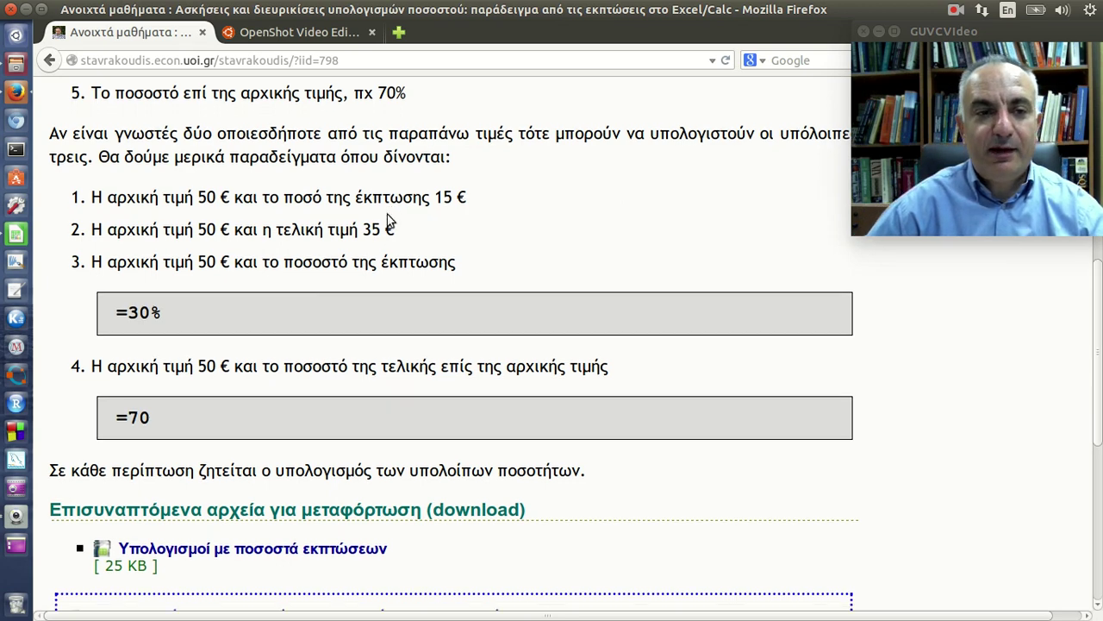
Read example 4 (50 € original price, final price 70% of original), then return to Calc.
{"action": "scroll", "coordinate": [383, 215], "scroll_direction": "down", "scroll_amount": 2}
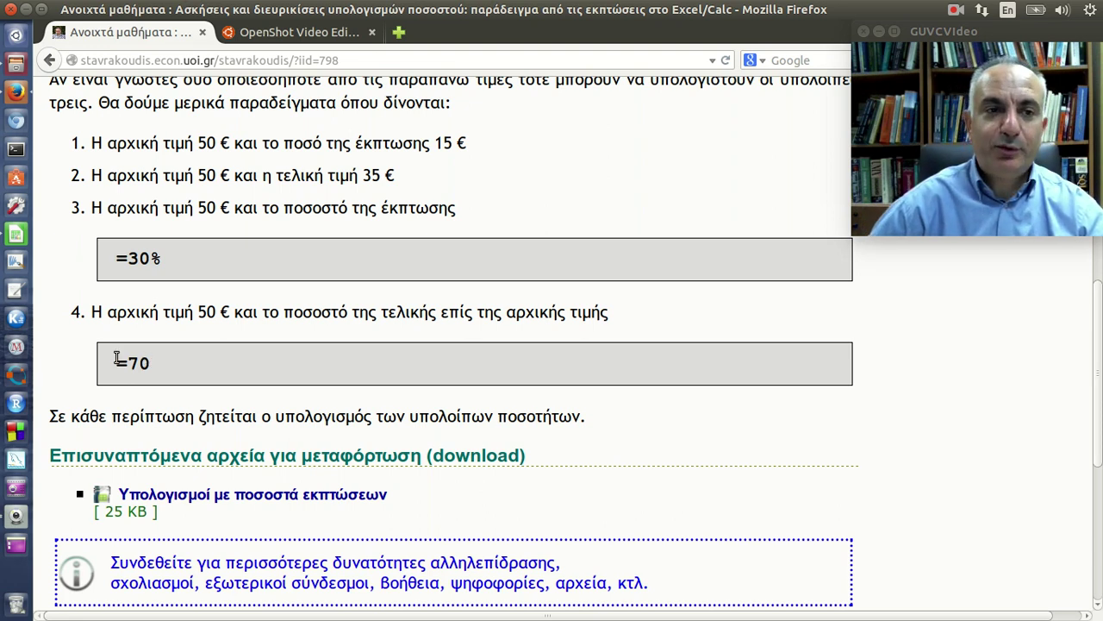
{"action": "left_click", "coordinate": [17, 241]}
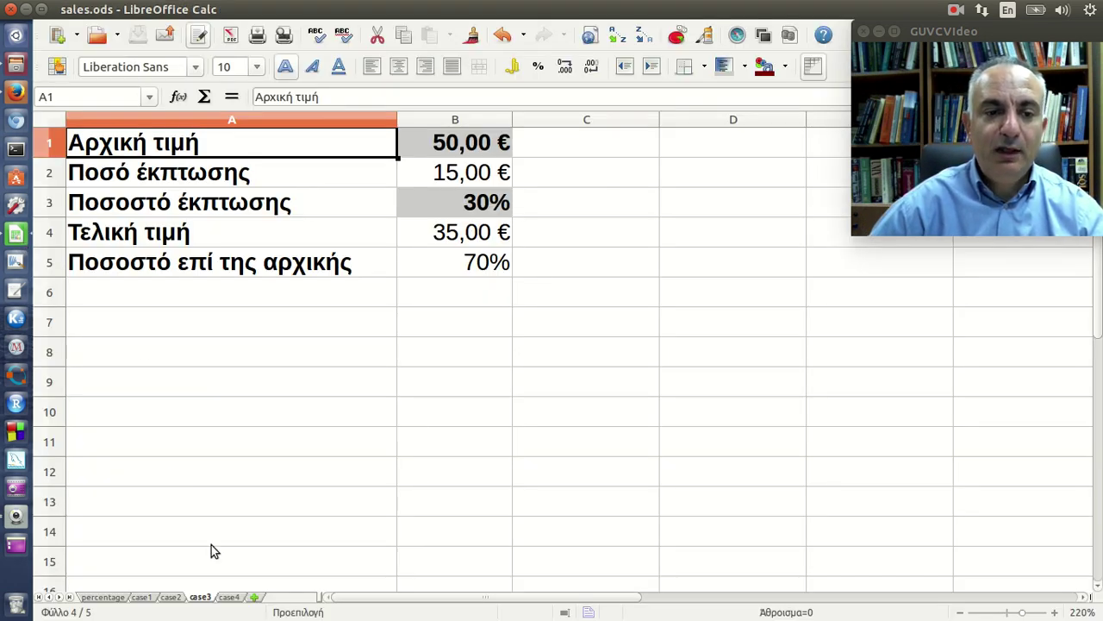
On the case4 sheet, inspect B1 (50,00 €), B5 (70) and B2's formula =B1*B5/100.
{"action": "left_click", "coordinate": [230, 597]}
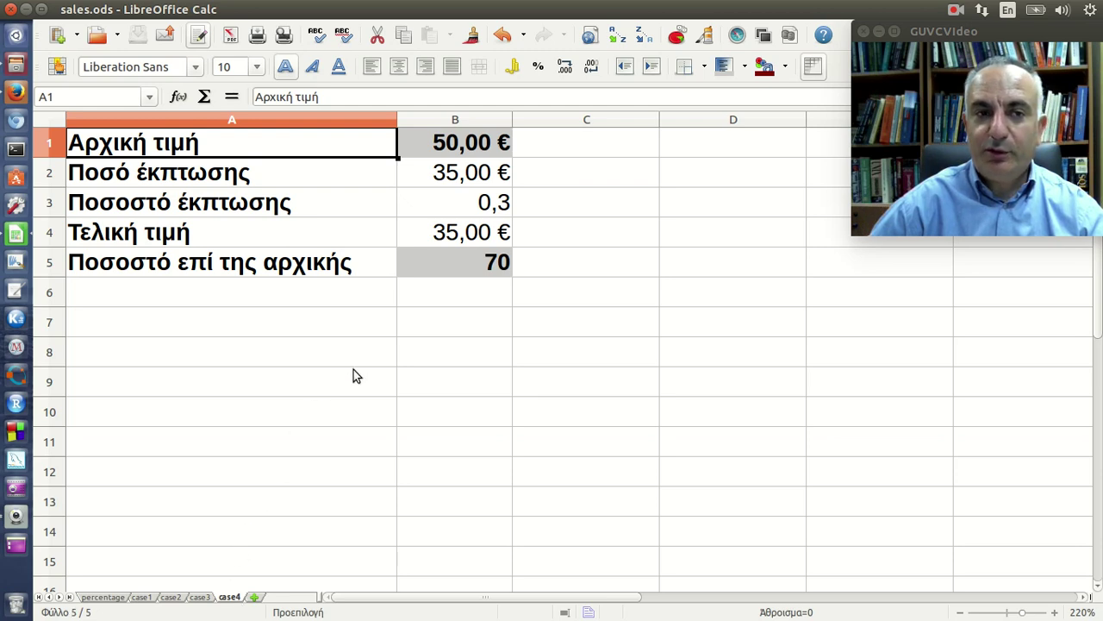
{"action": "left_click", "coordinate": [458, 145]}
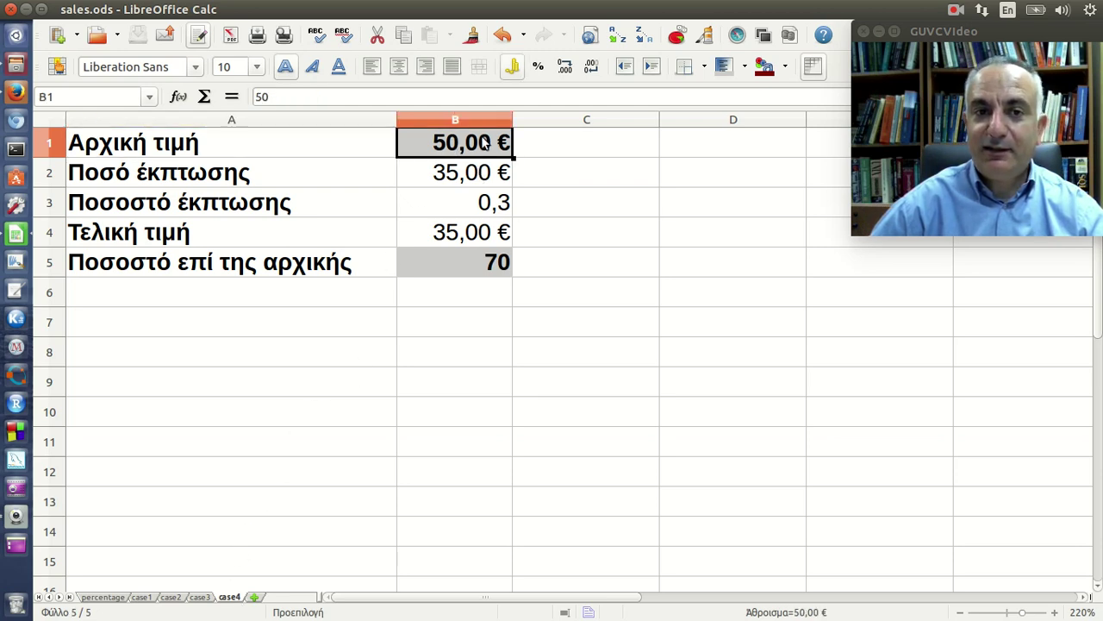
{"action": "left_click", "coordinate": [489, 266]}
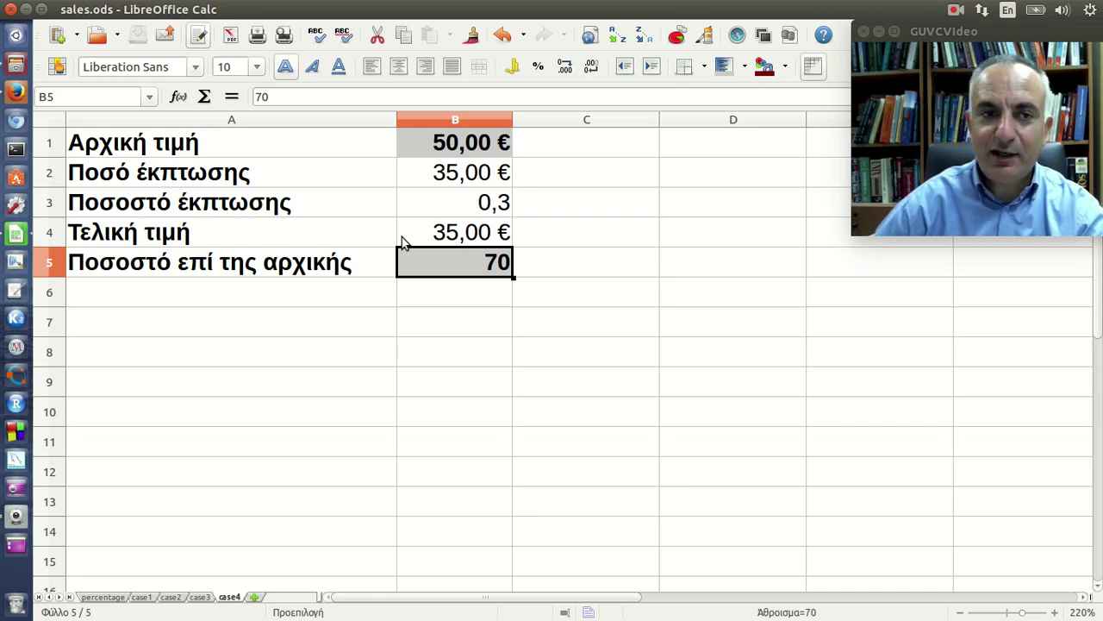
{"action": "left_click", "coordinate": [489, 175]}
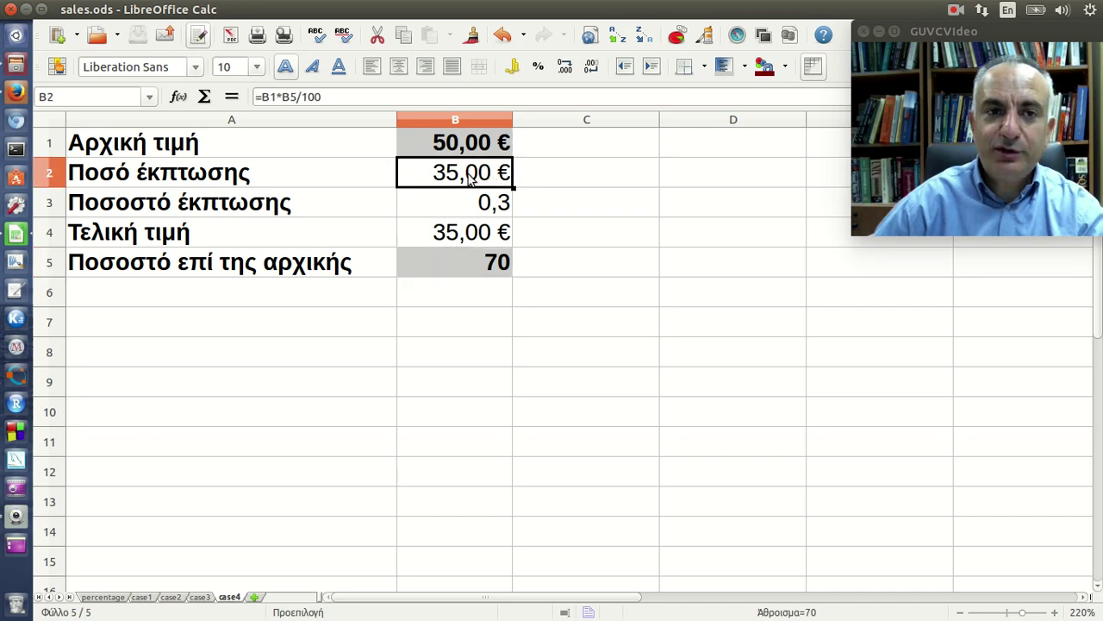
{"action": "left_click", "coordinate": [348, 98]}
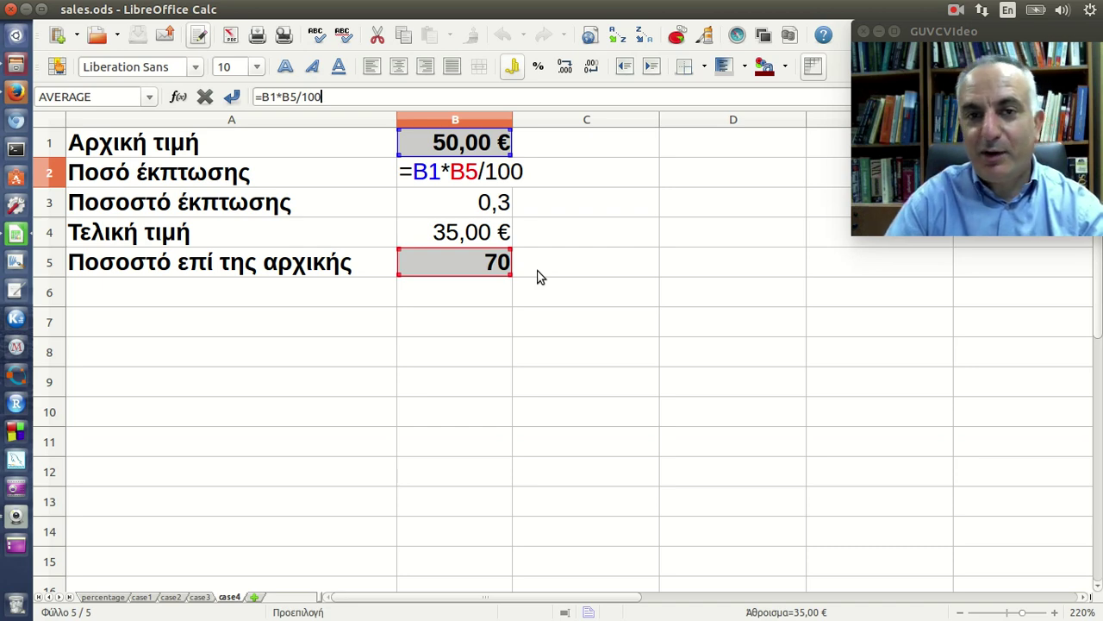
{"action": "key", "text": "BackSpace"}
{"action": "key", "text": "BackSpace"}
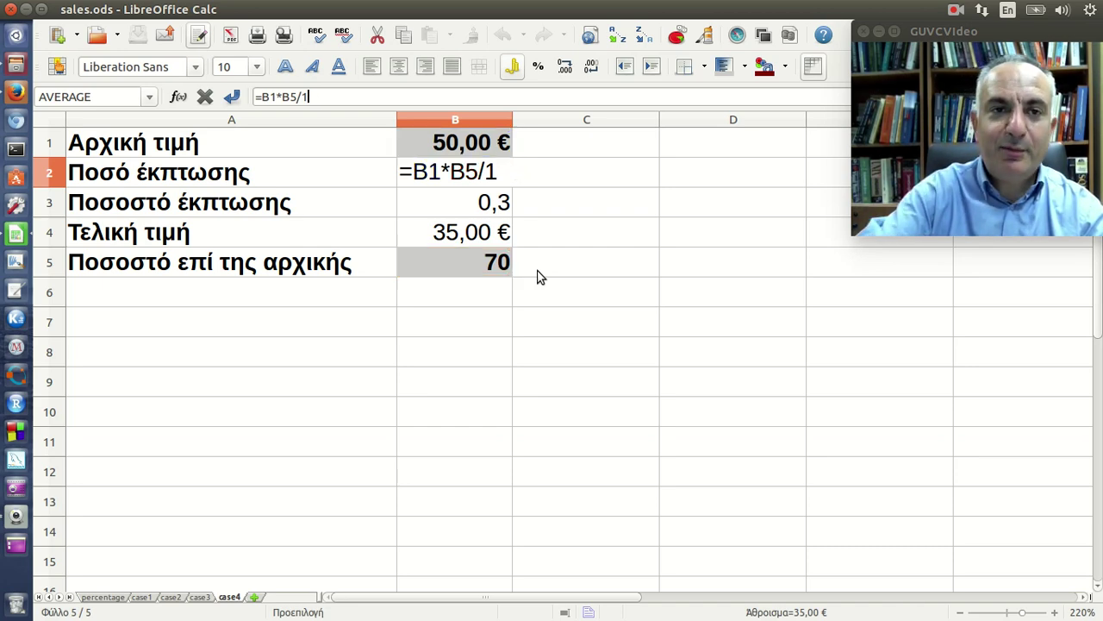
{"action": "key", "text": "BackSpace"}
{"action": "key", "text": "BackSpace"}
{"action": "key", "text": "Return"}
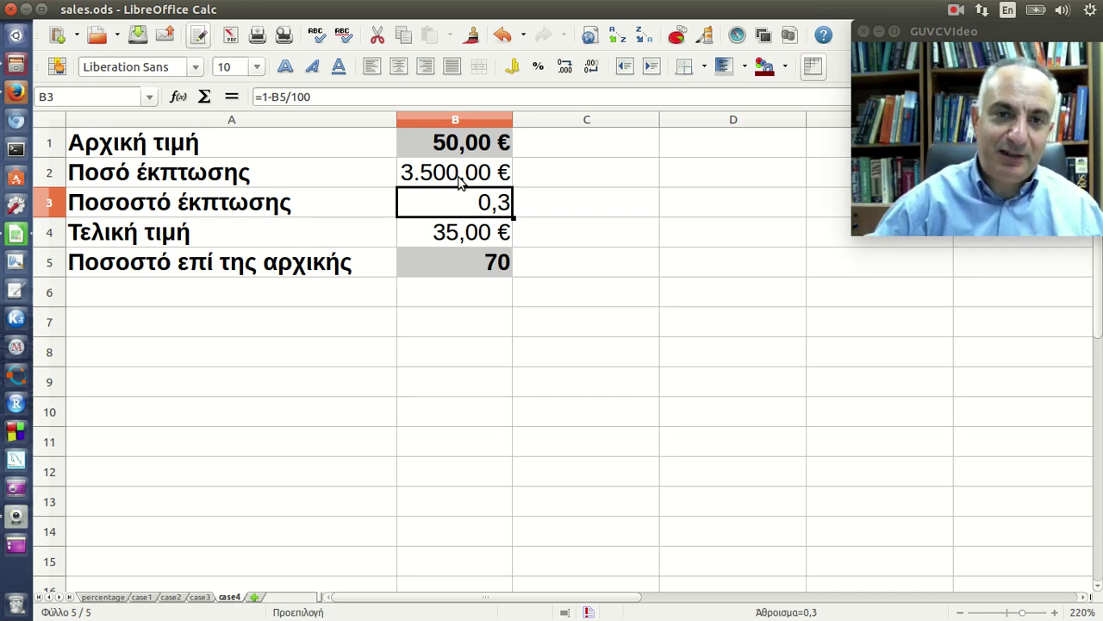
{"action": "left_click", "coordinate": [497, 177]}
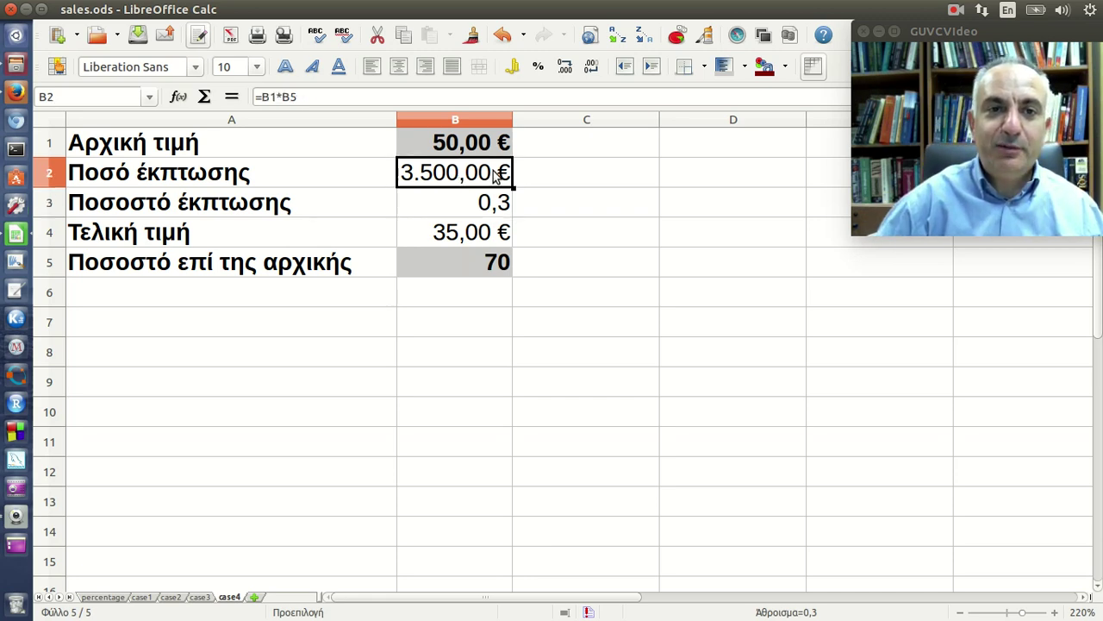
{"action": "left_click", "coordinate": [341, 98]}
{"action": "type", "text": "/10"}
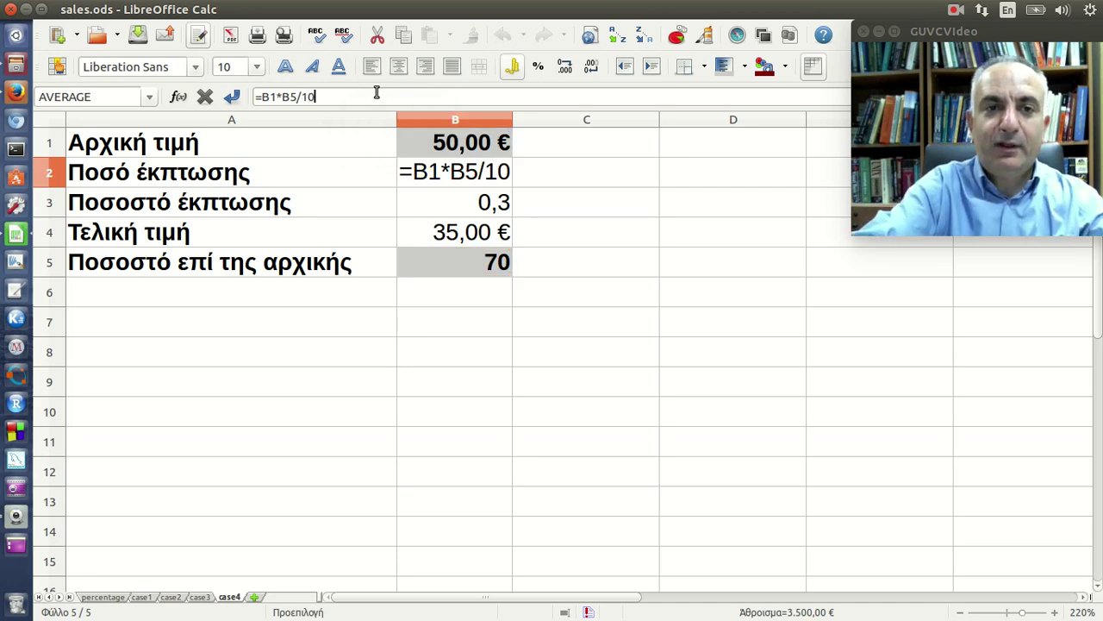
{"action": "type", "text": "0"}
{"action": "key", "text": "Return"}
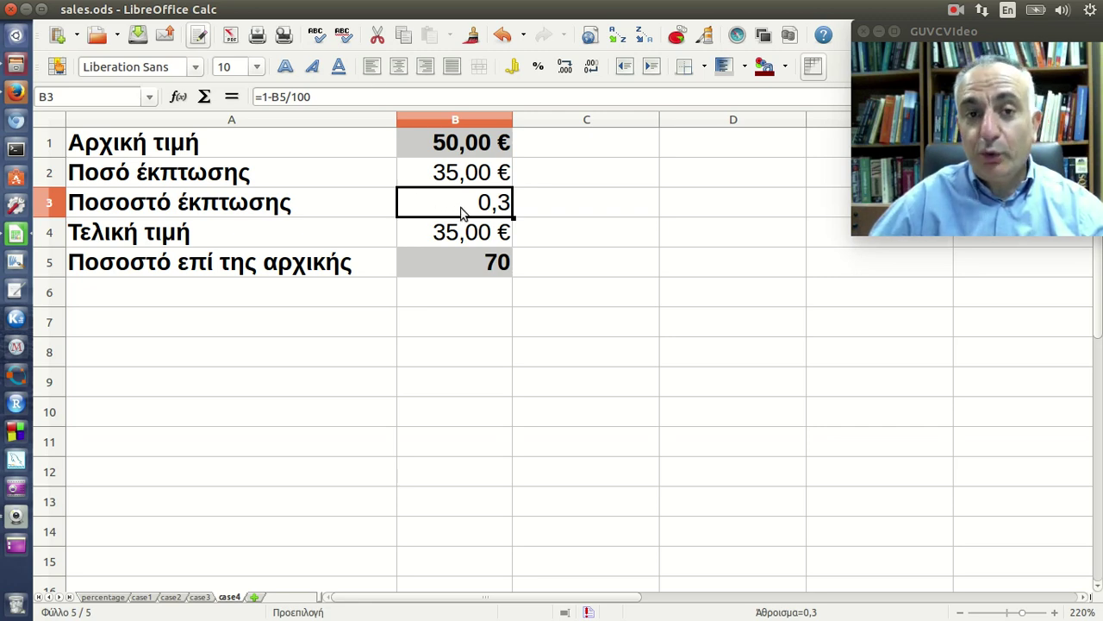
Confirm B3's formula =1-B5/100 and format its 0,3 result as 30,00%.
{"action": "left_click", "coordinate": [335, 91]}
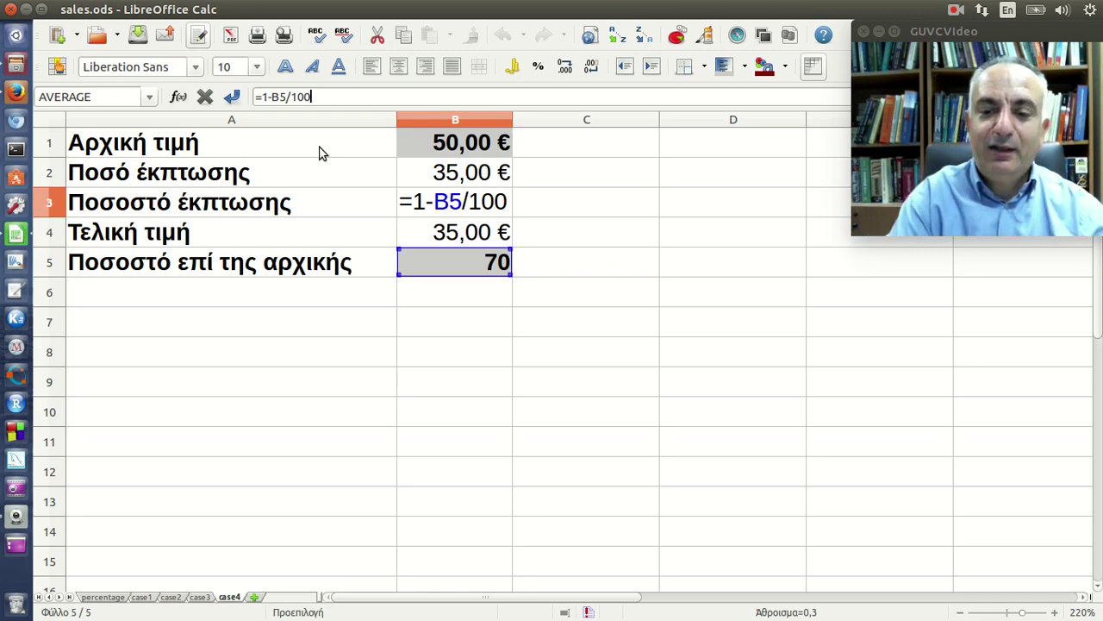
{"action": "key", "text": "Return"}
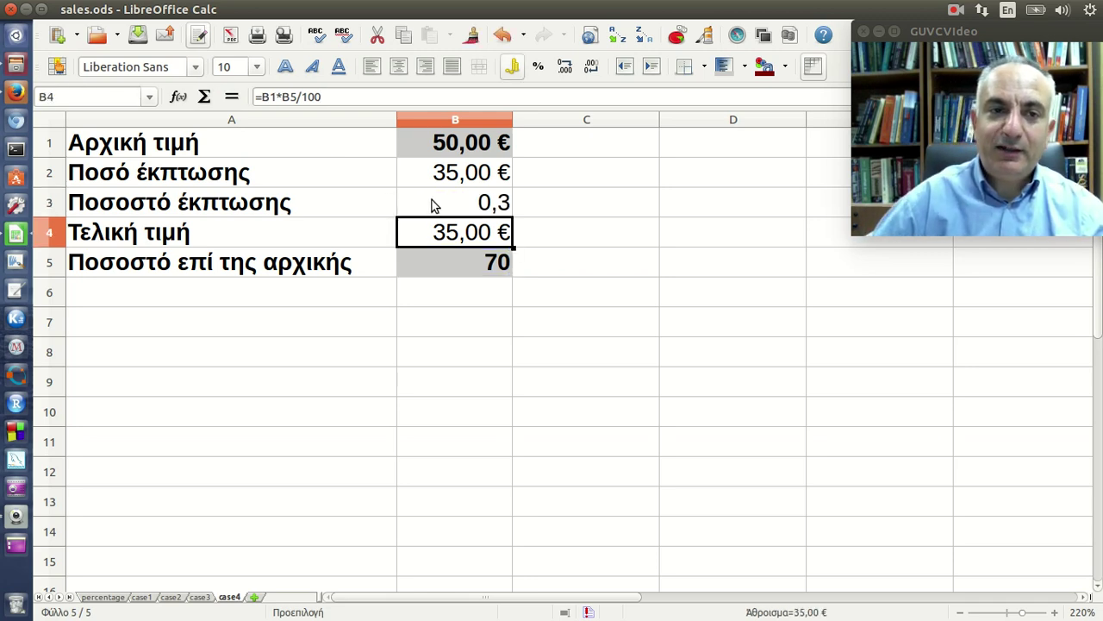
{"action": "left_click", "coordinate": [455, 202]}
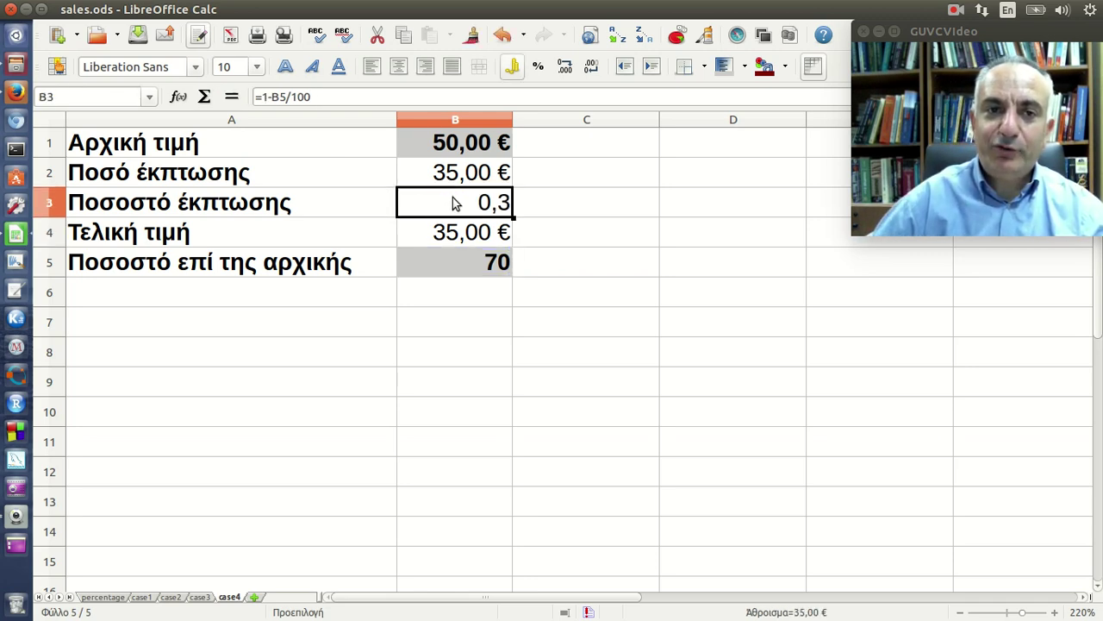
{"action": "left_click", "coordinate": [538, 67]}
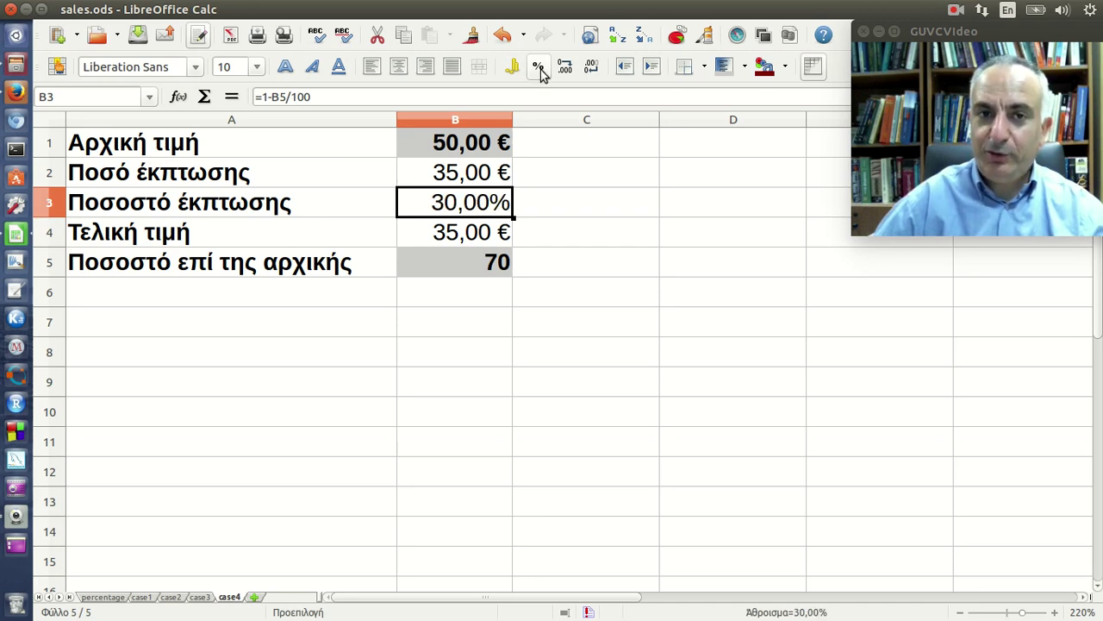
{"action": "left_click", "coordinate": [538, 67]}
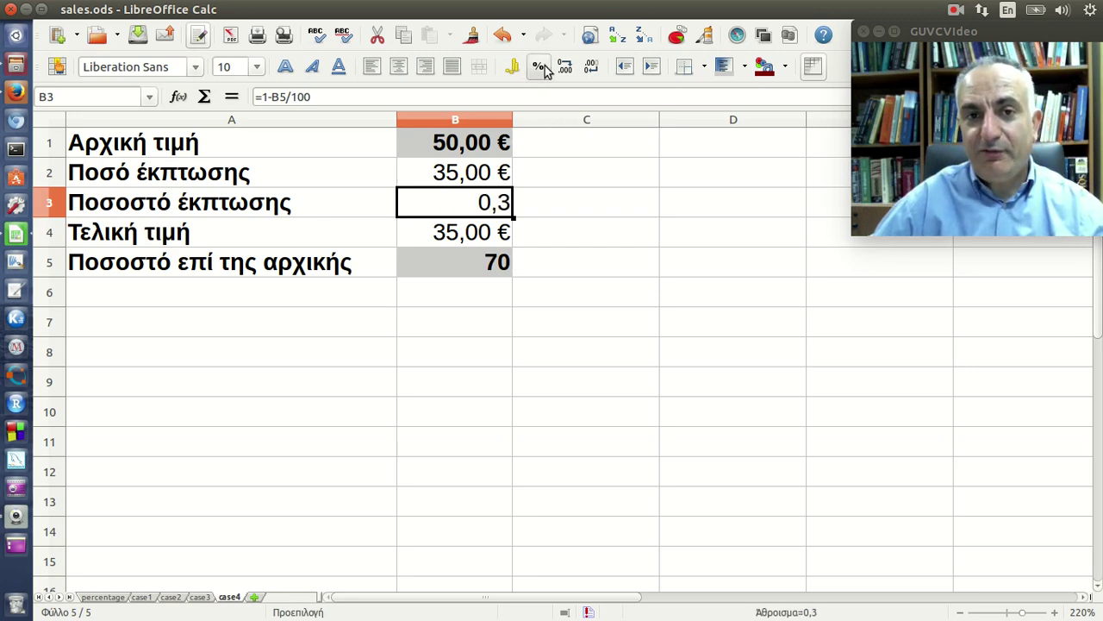
{"action": "left_click", "coordinate": [539, 67]}
{"action": "left_click", "coordinate": [569, 203]}
Enter =100-B5 in C3, returning 30.
{"action": "type", "text": "="}
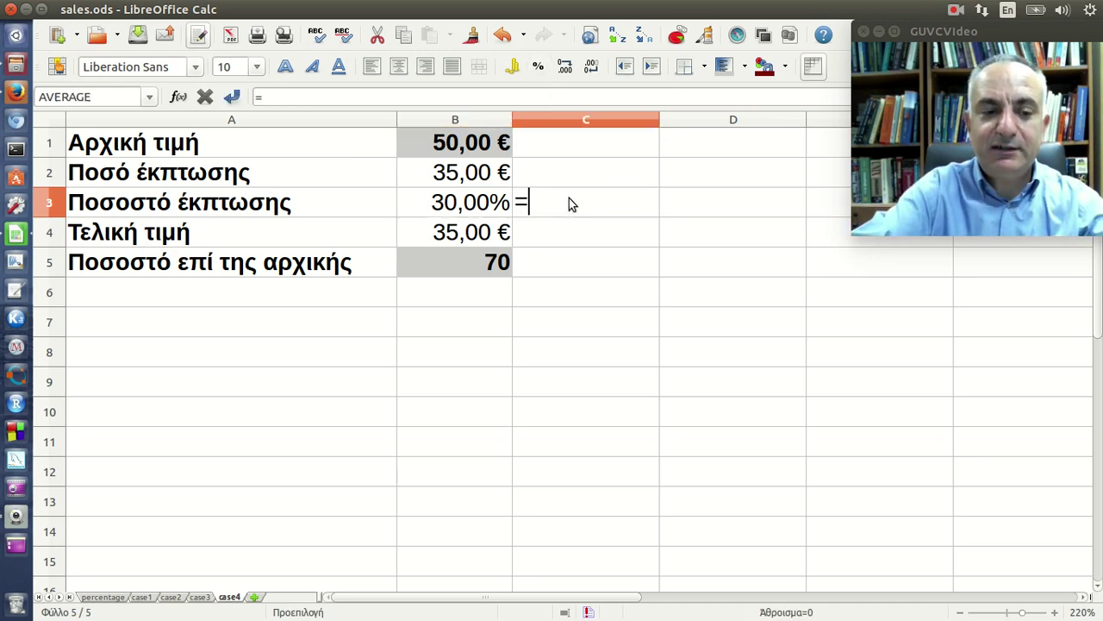
{"action": "type", "text": "100-"}
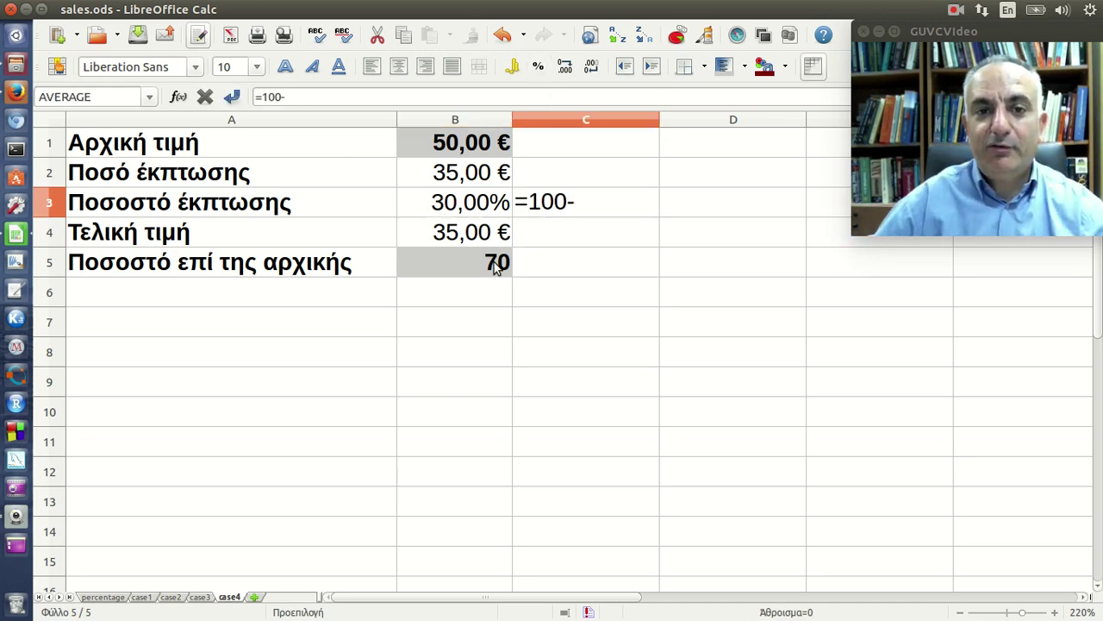
{"action": "left_click", "coordinate": [496, 267]}
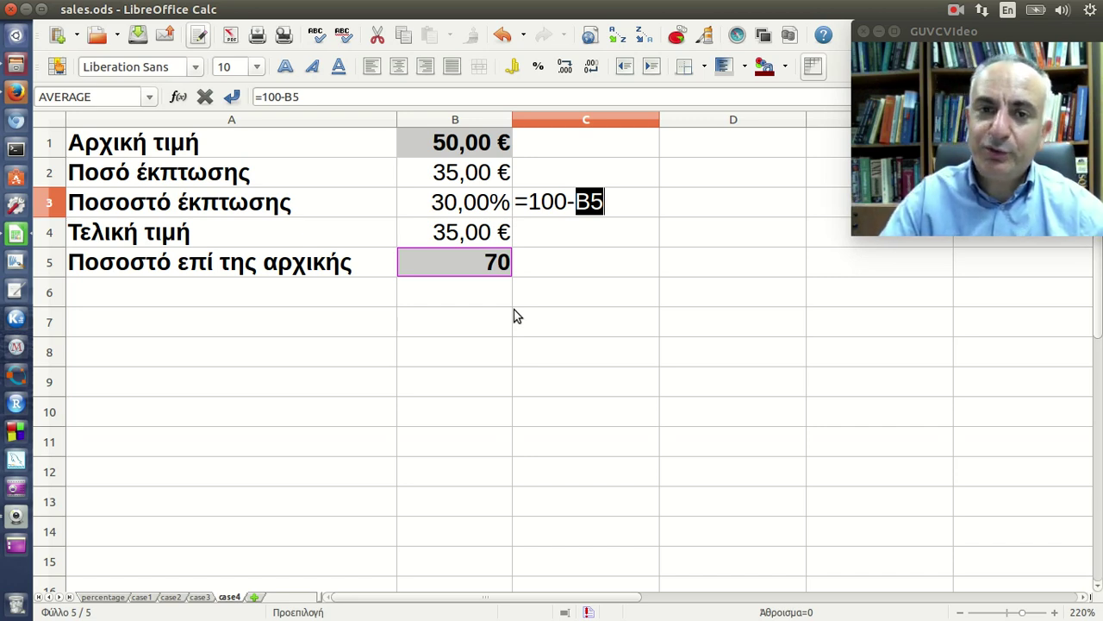
{"action": "key", "text": "Return"}
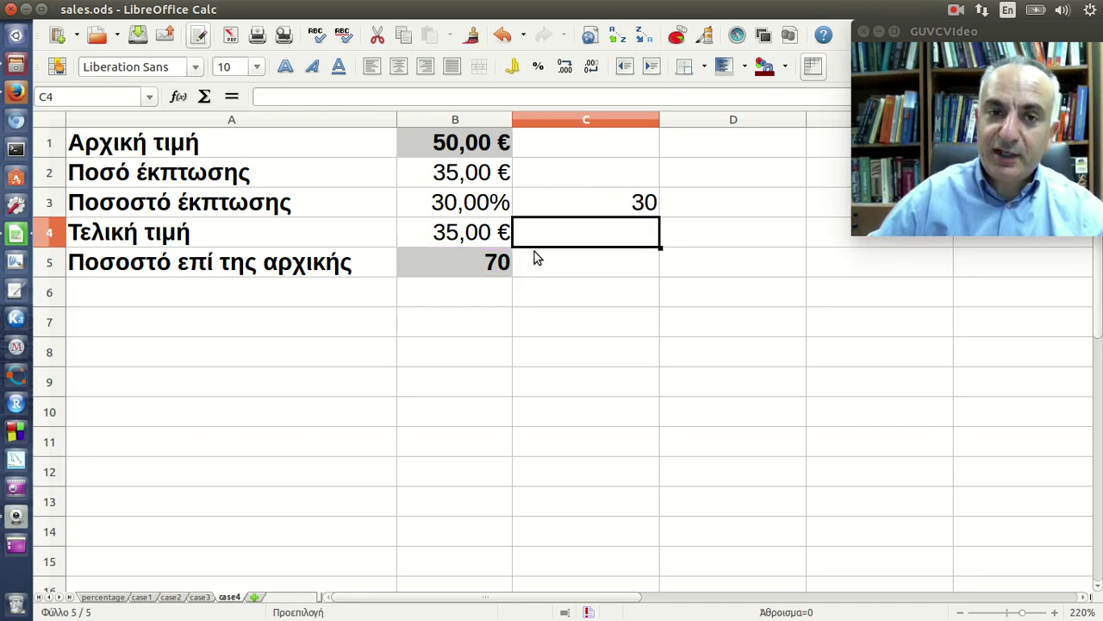
Try percentage formatting on B3 and C3, leaving C3 as the plain number 30.
{"action": "left_click", "coordinate": [476, 207]}
{"action": "left_click", "coordinate": [541, 69]}
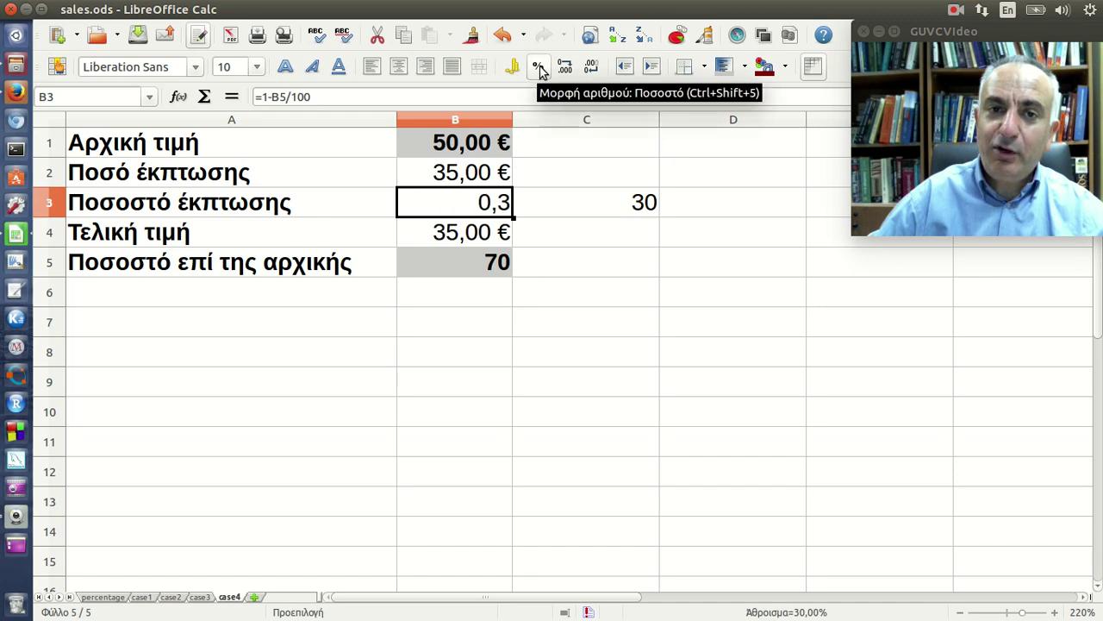
{"action": "left_click", "coordinate": [540, 69]}
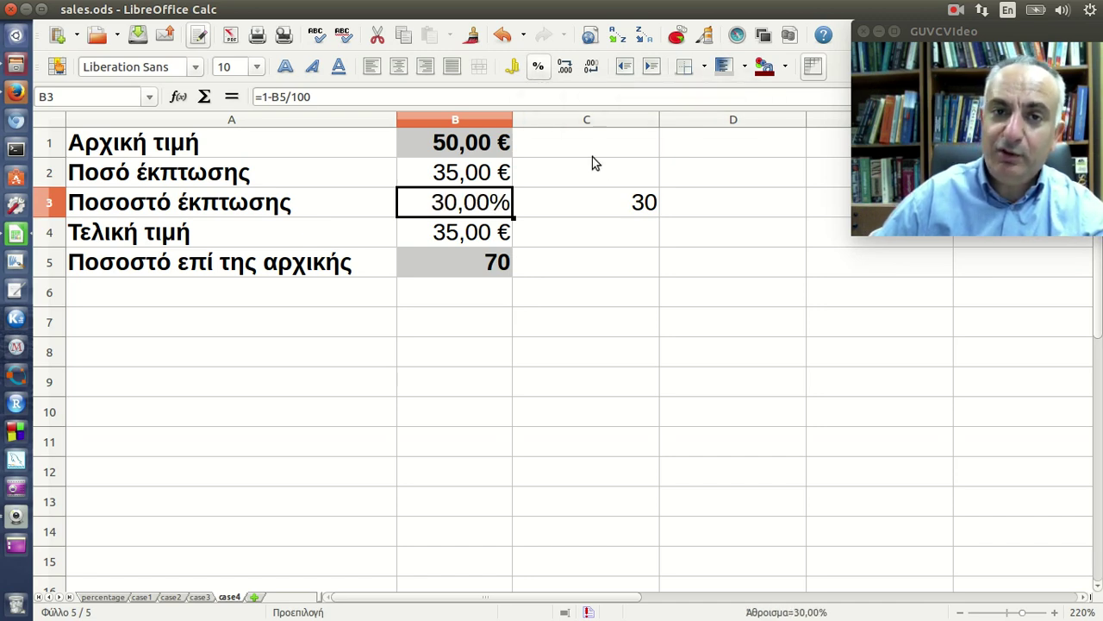
{"action": "left_click", "coordinate": [610, 210]}
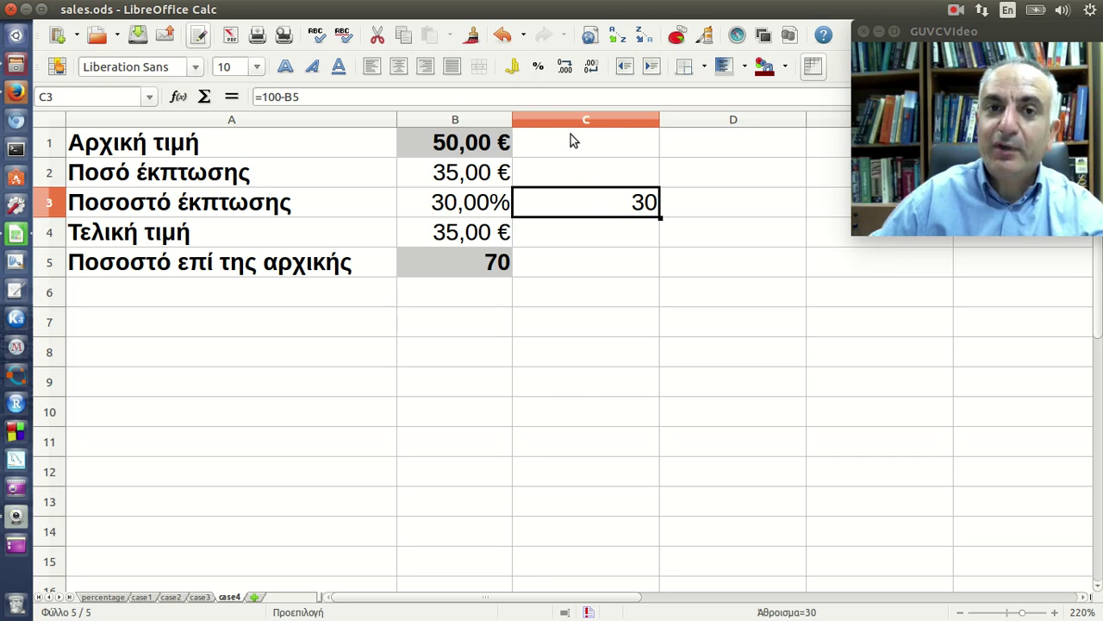
{"action": "left_click", "coordinate": [538, 67]}
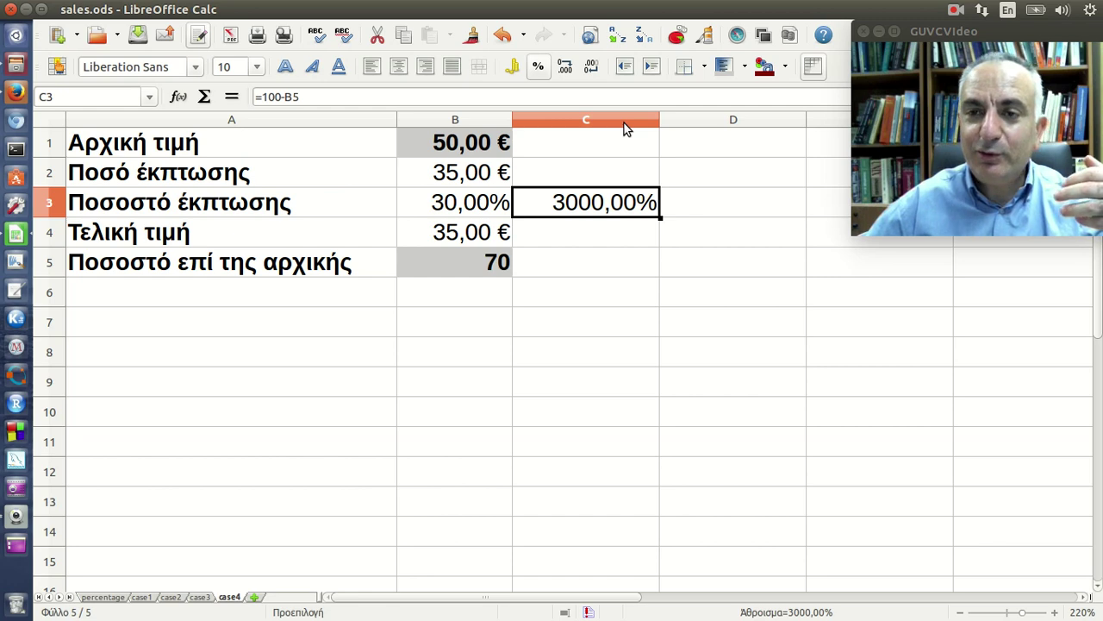
{"action": "left_click", "coordinate": [540, 73]}
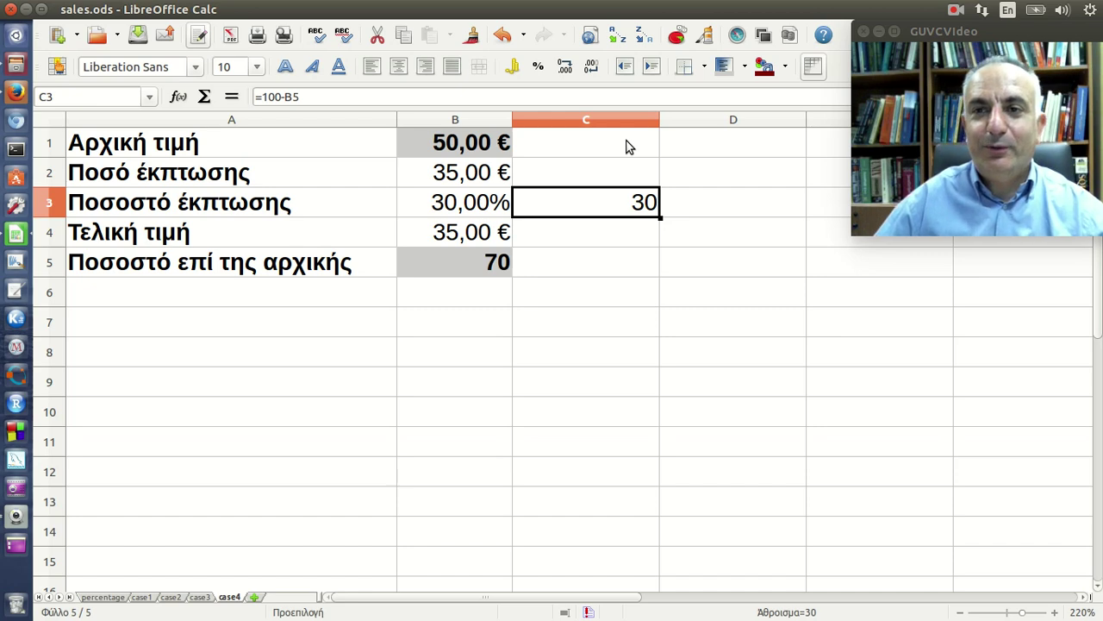
{"action": "left_click", "coordinate": [538, 67]}
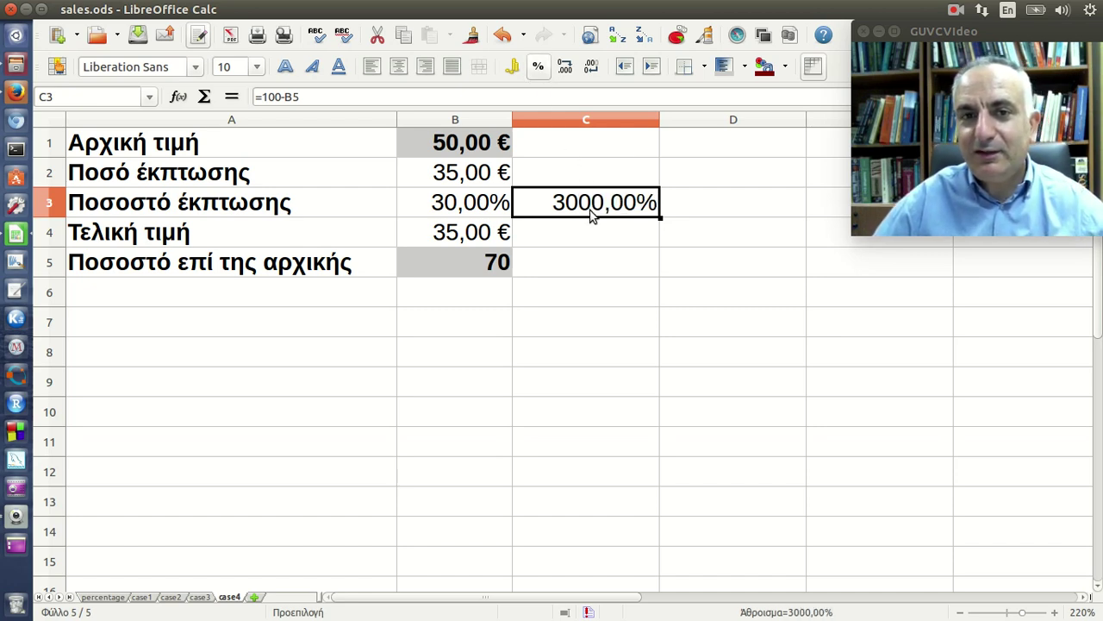
{"action": "left_click", "coordinate": [538, 76]}
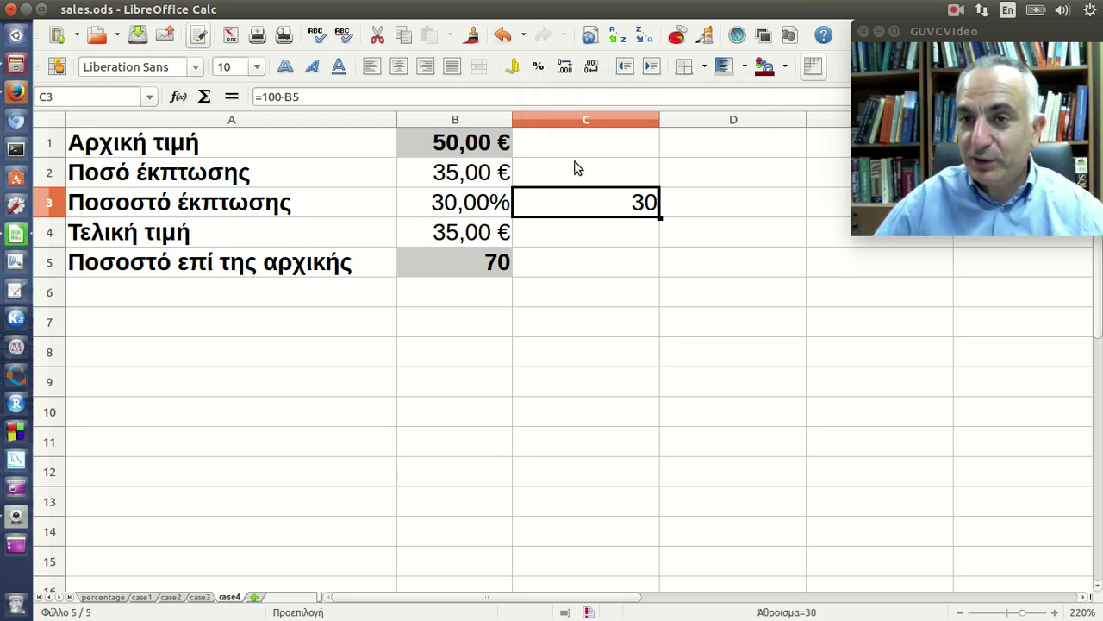
{"action": "left_click", "coordinate": [315, 97]}
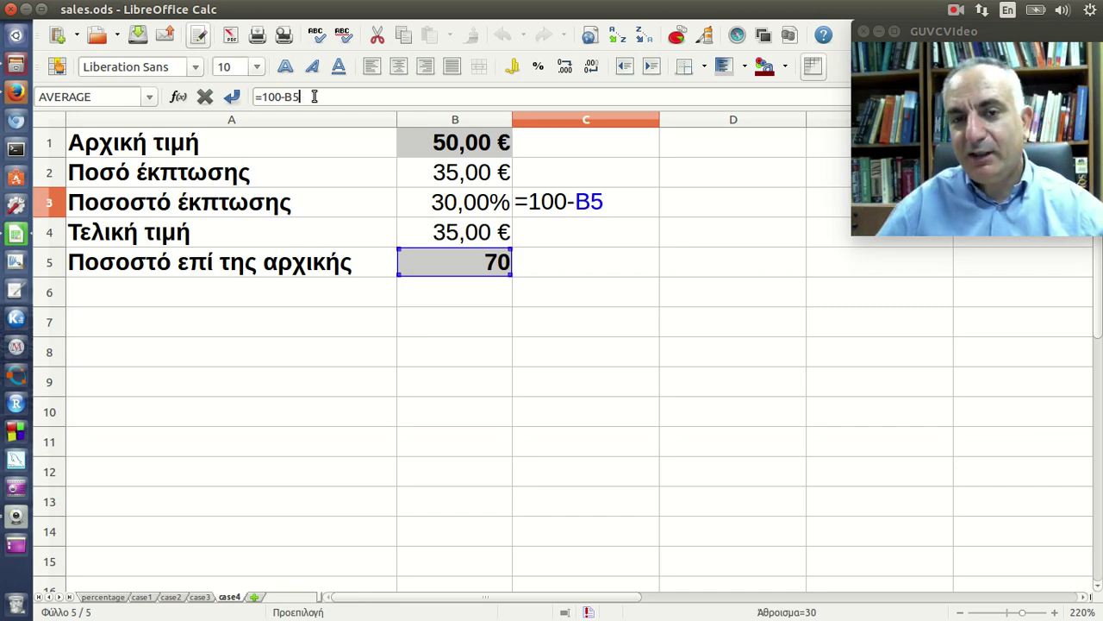
{"action": "key", "text": "Return"}
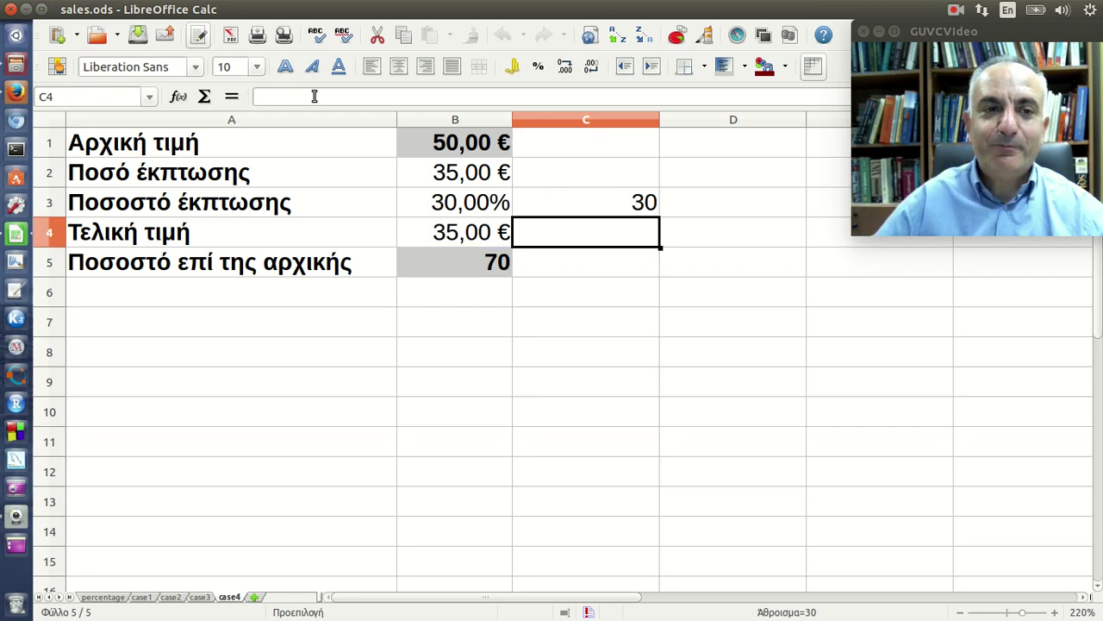
{"action": "left_click", "coordinate": [452, 233]}
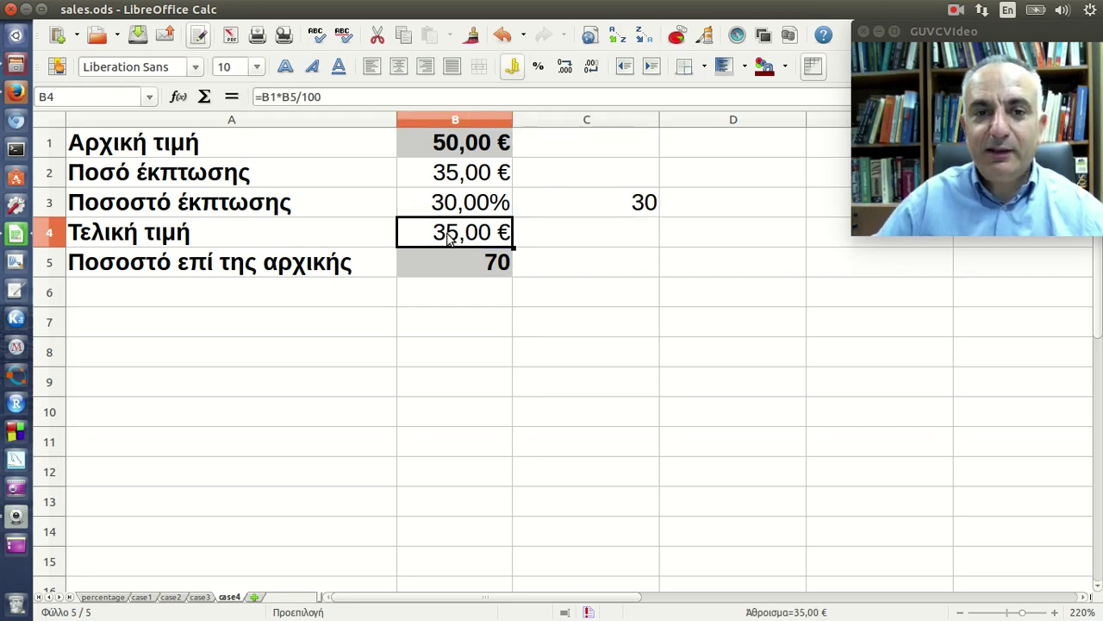
{"action": "left_click", "coordinate": [350, 97]}
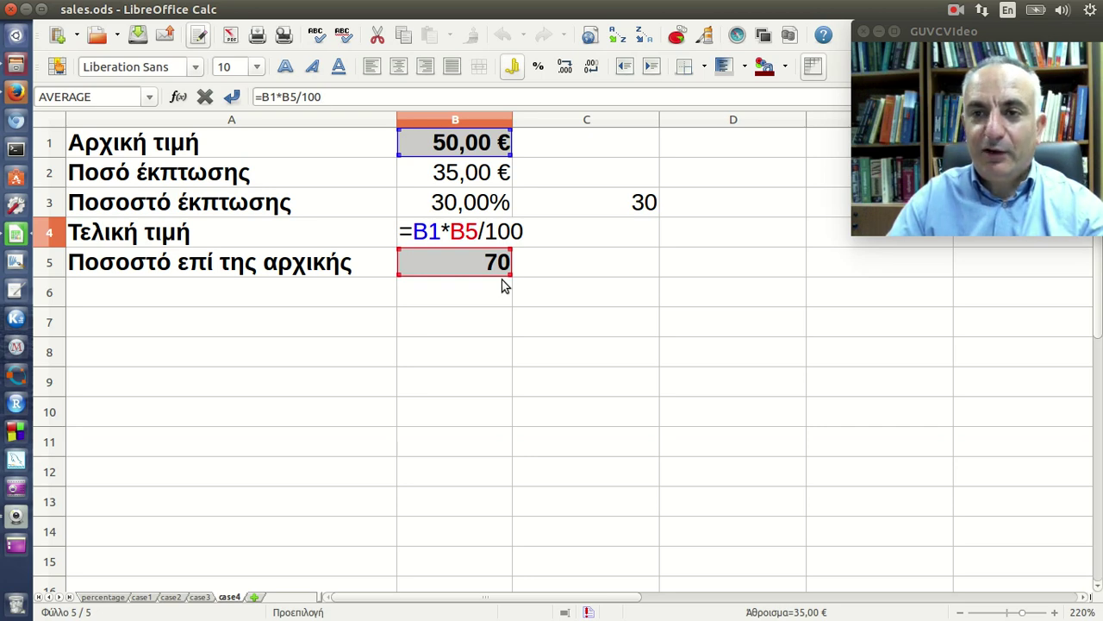
{"action": "key", "text": "Return"}
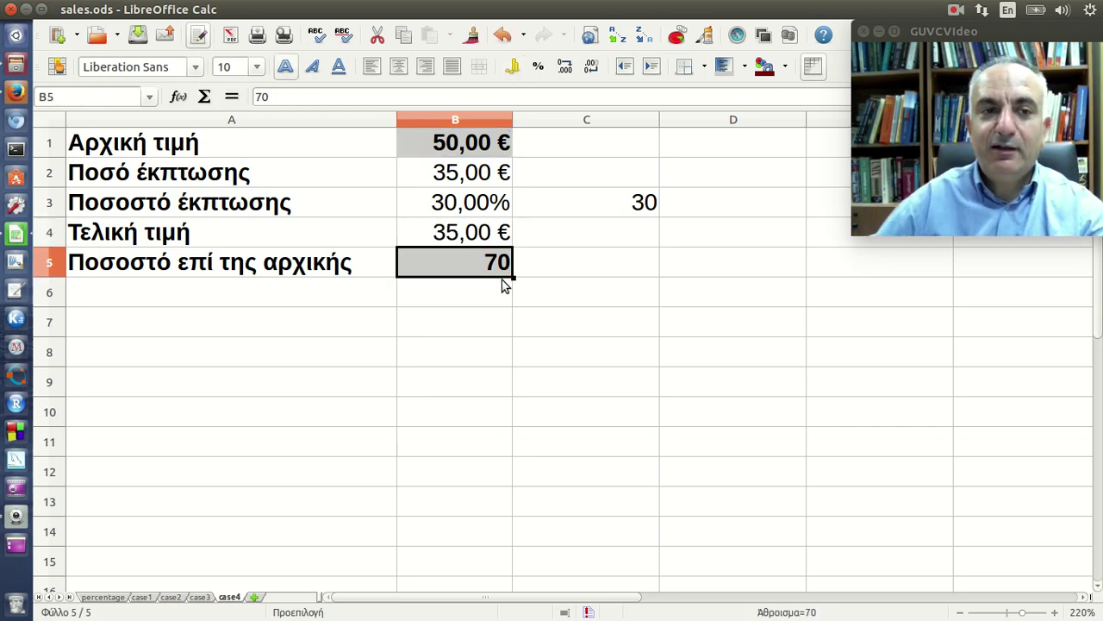
{"action": "left_click", "coordinate": [565, 237]}
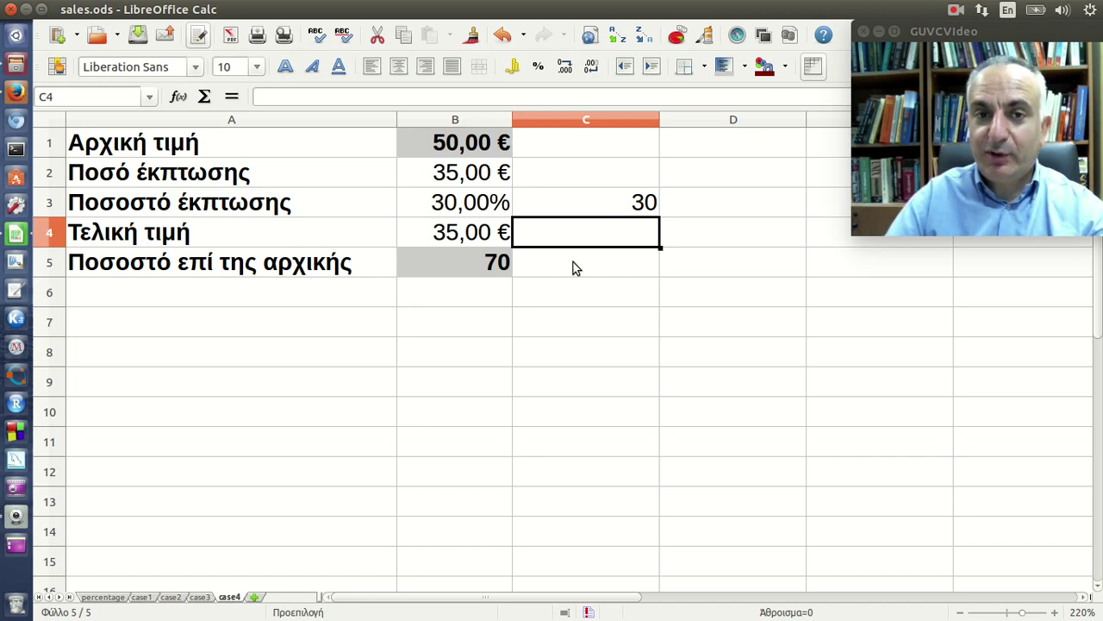
Enter =B1*0,7 in C4 for an alternative final price of 35,00 €.
{"action": "type", "text": "="}
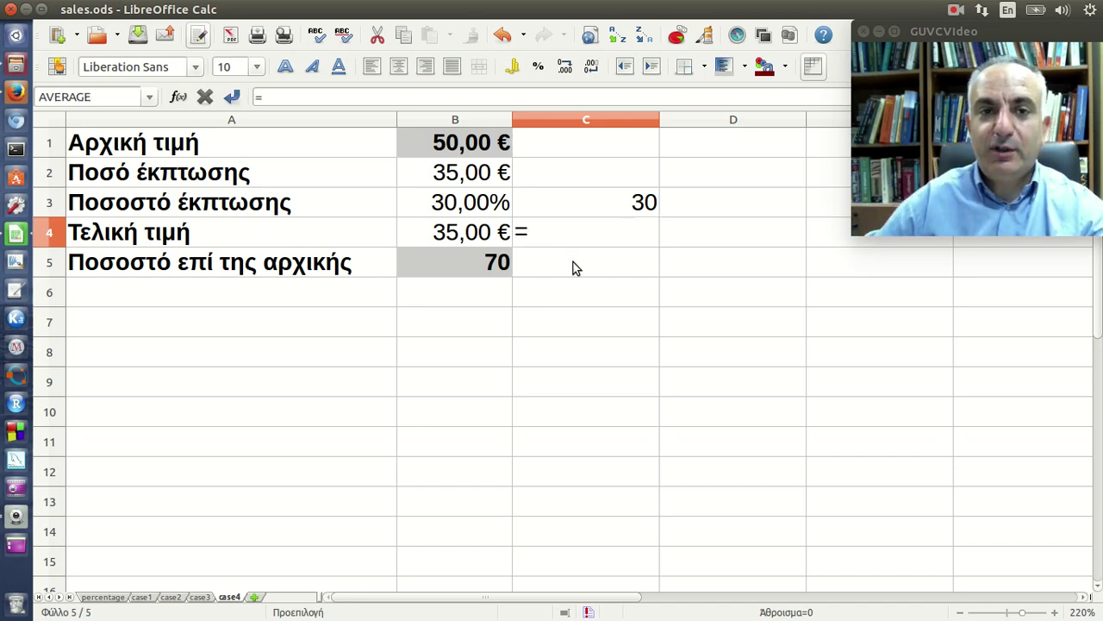
{"action": "left_click", "coordinate": [473, 147]}
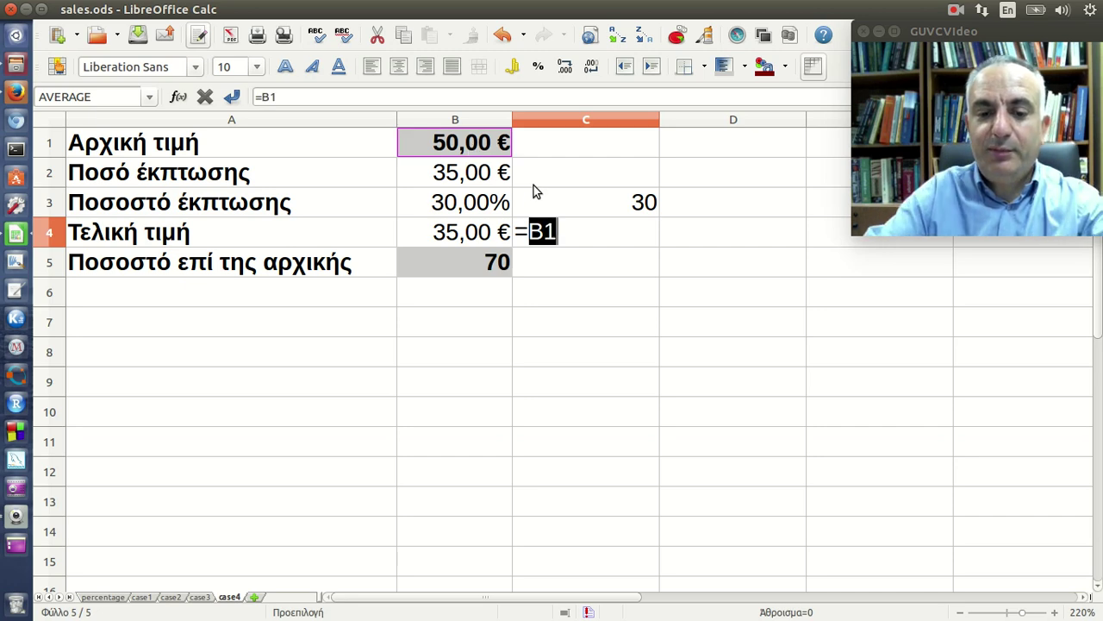
{"action": "type", "text": "*0"}
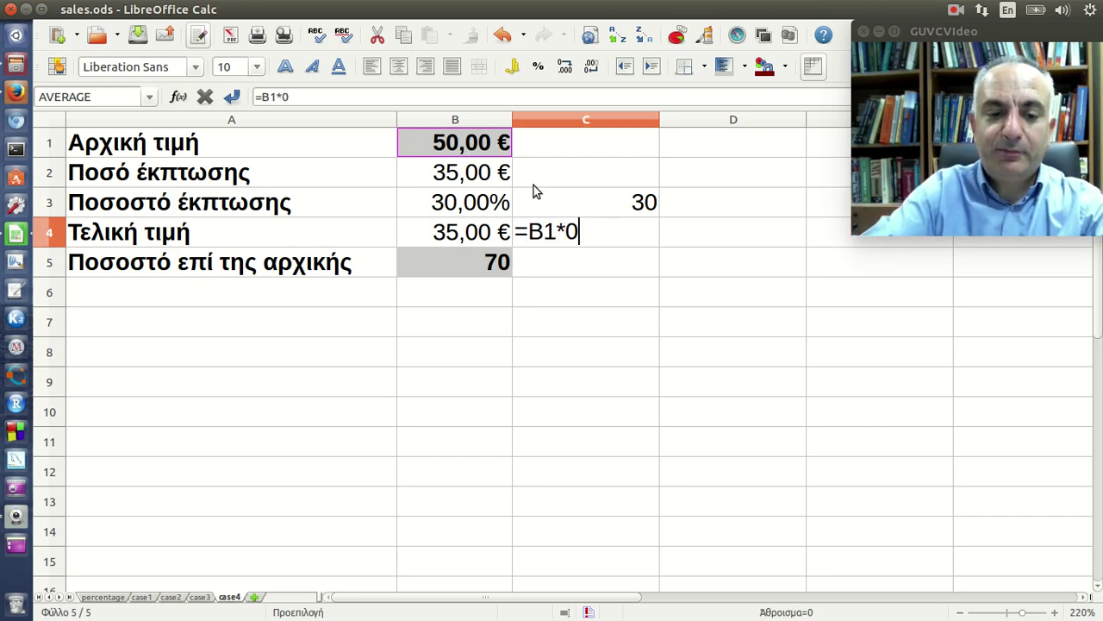
{"action": "type", "text": ".7"}
{"action": "key", "text": "BackSpace"}
{"action": "key", "text": "BackSpace"}
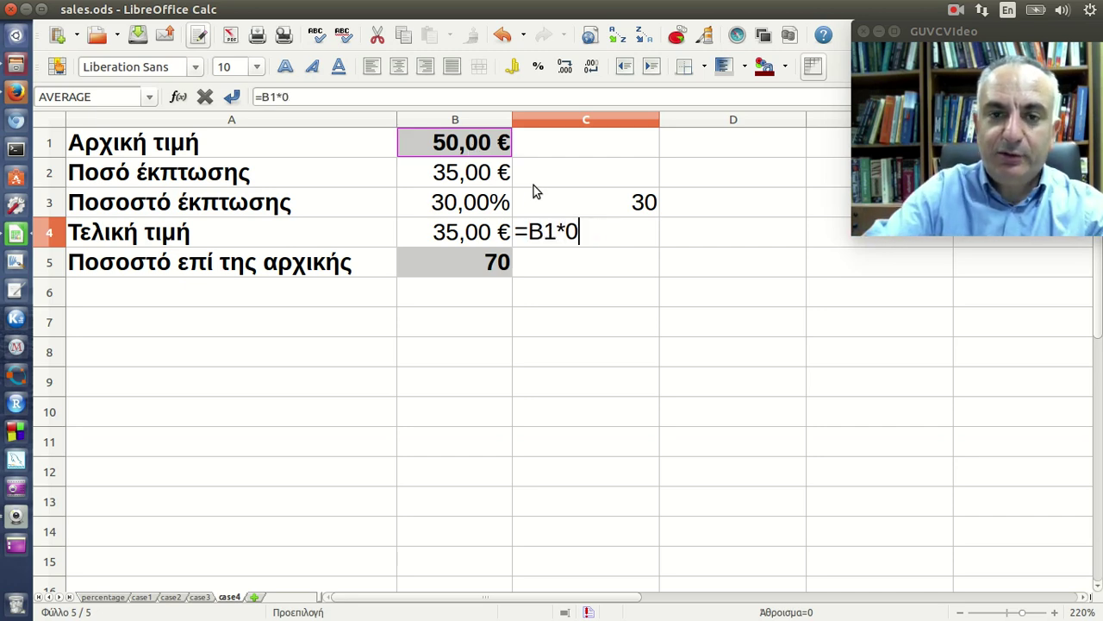
{"action": "type", "text": ",7"}
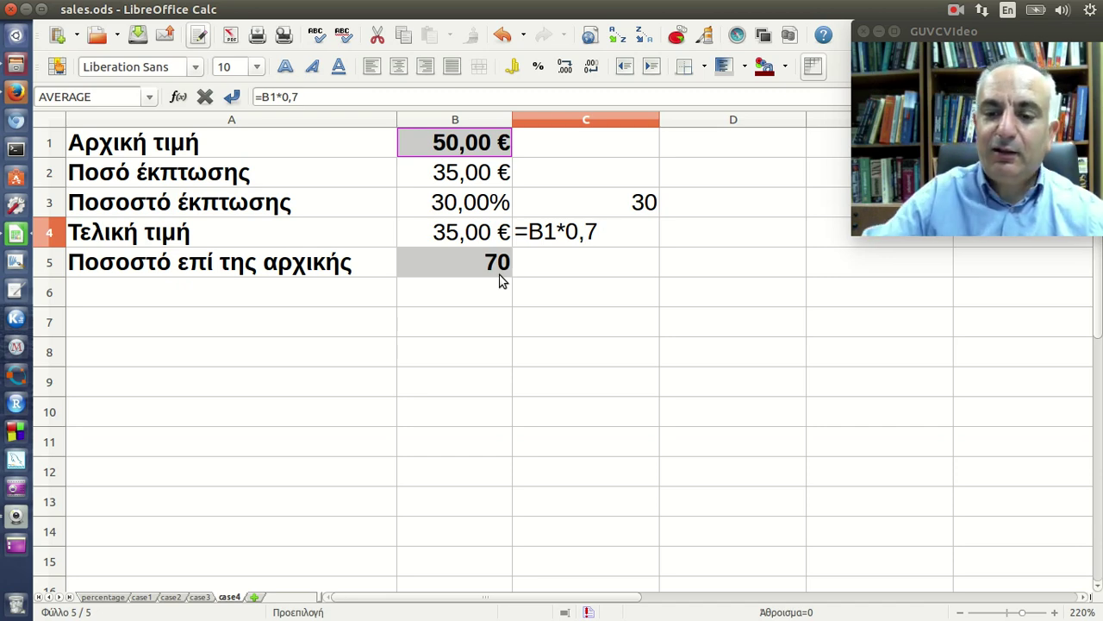
{"action": "key", "text": "Return"}
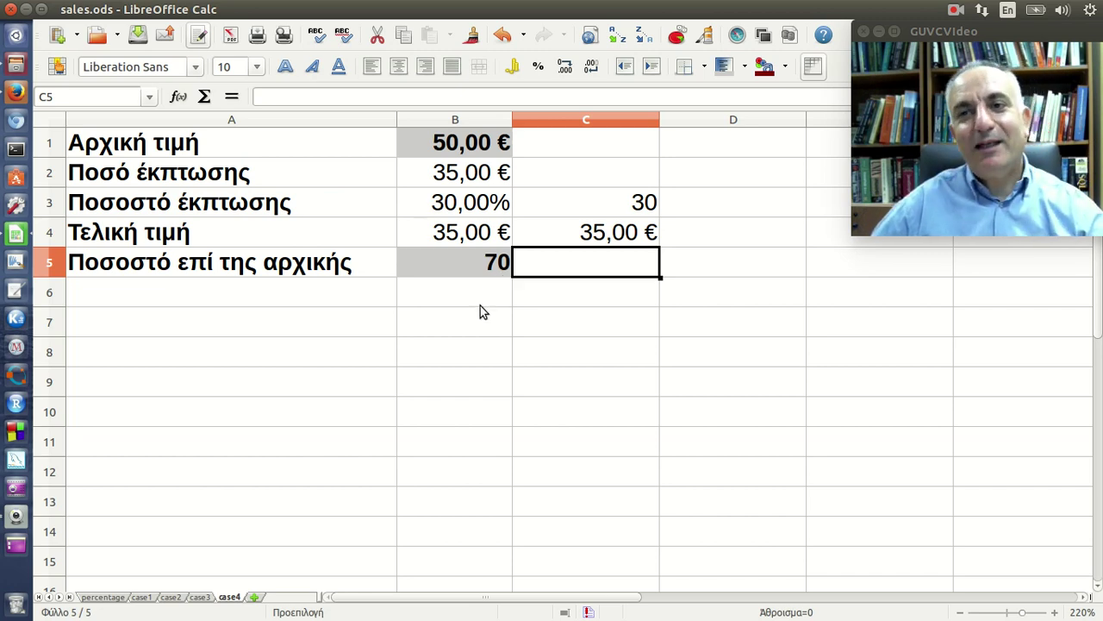
{"action": "left_click", "coordinate": [957, 12]}
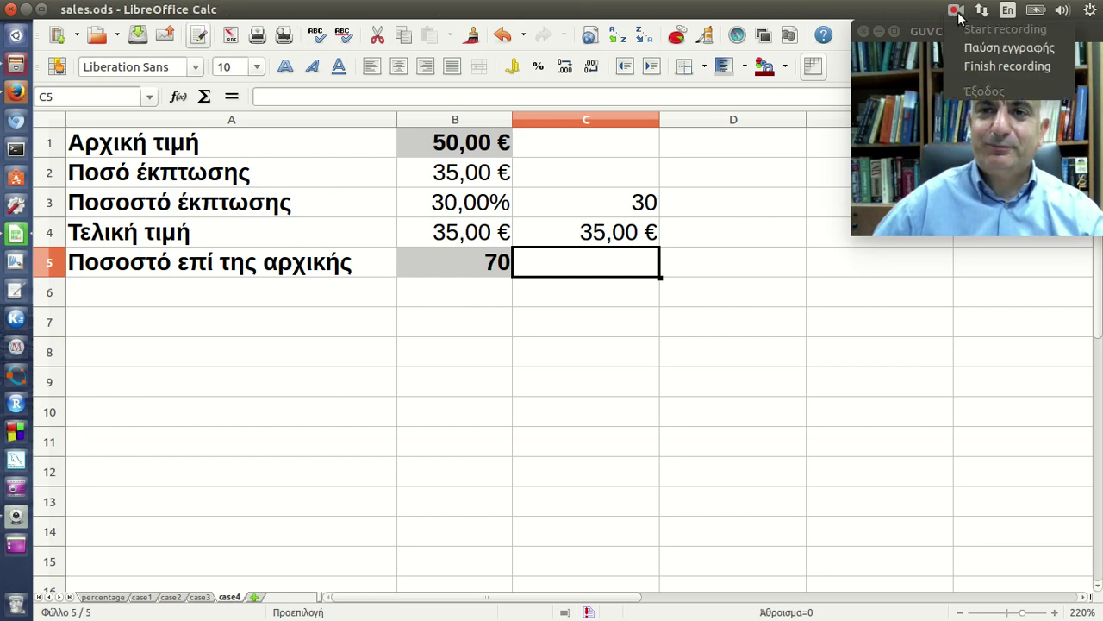